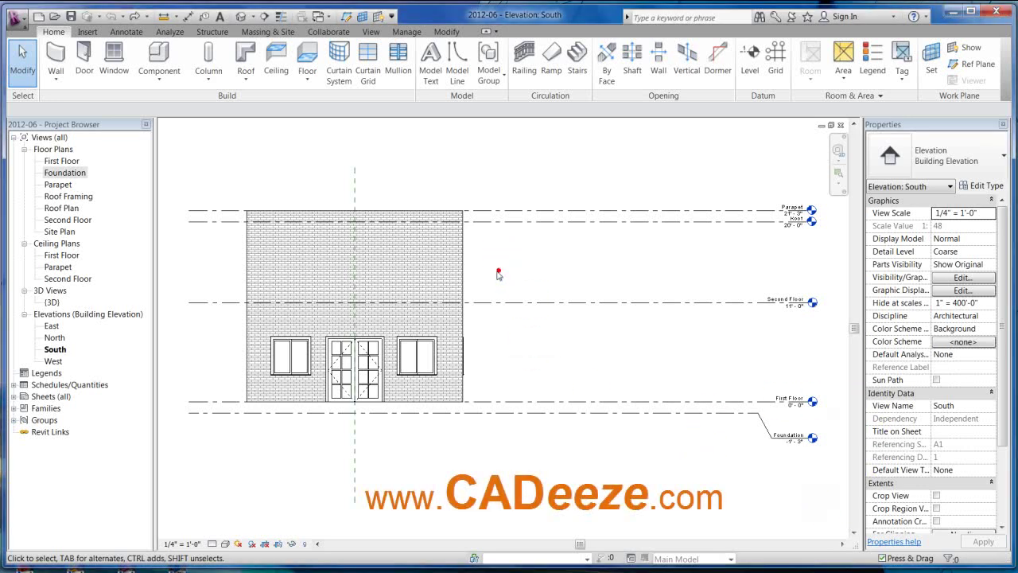
- Draw two short levels above the Parapet level, at elevations of about 24'-6" and 26'-10", with plan view creation on
mouse_move(646, 366)
middle_mouse_down()
mouse_move(509, 322)
mouse_move(638, 404)
middle_mouse_up()
scroll(730, 293, "up", 2)
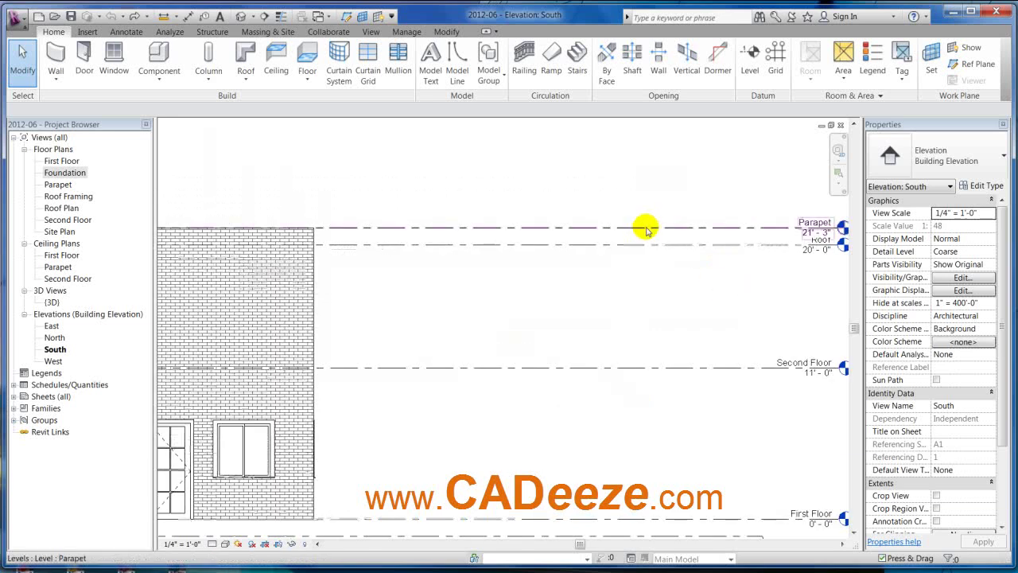
left_click(751, 62)
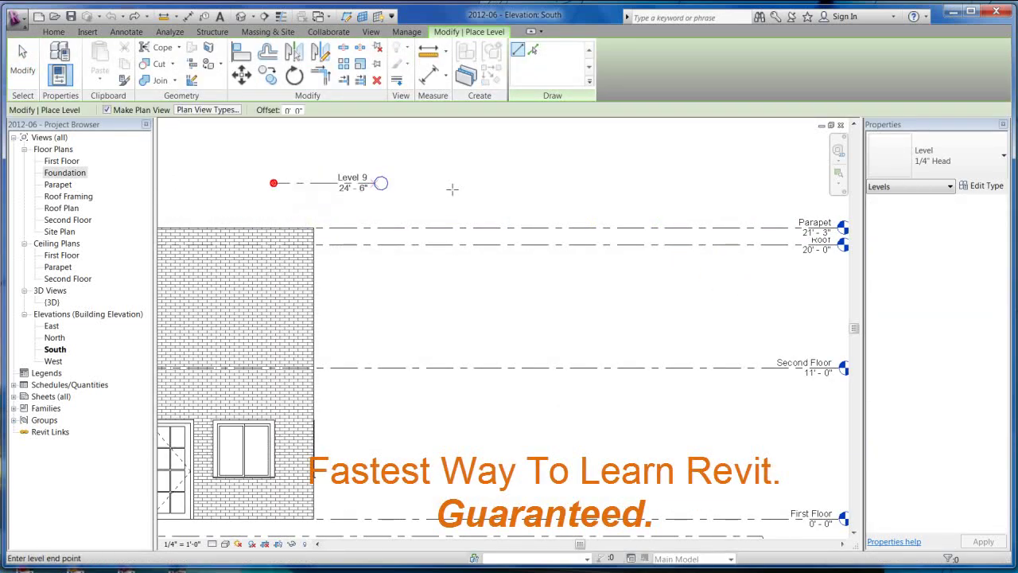
left_click(509, 189)
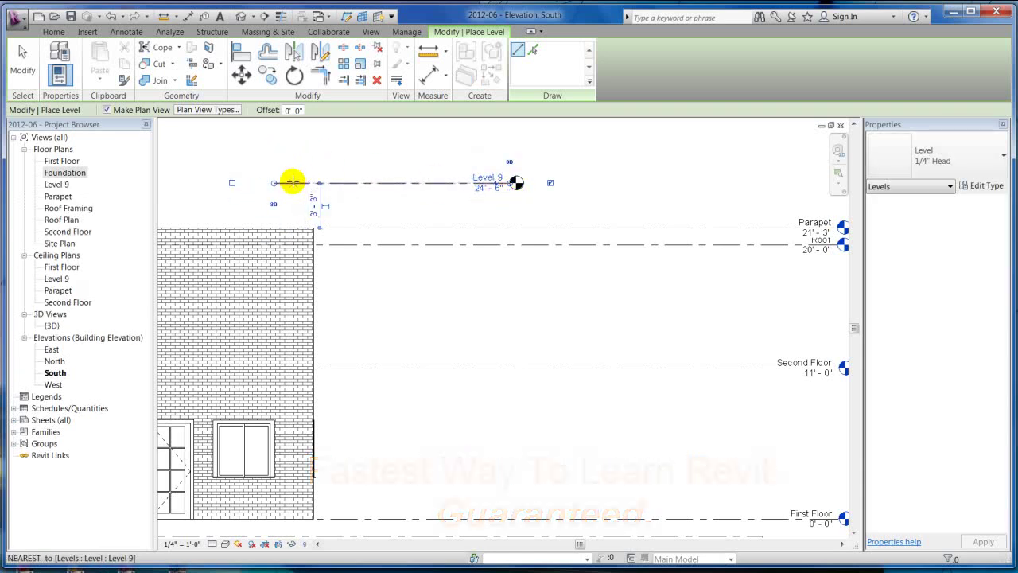
left_click(222, 151)
left_click(517, 151)
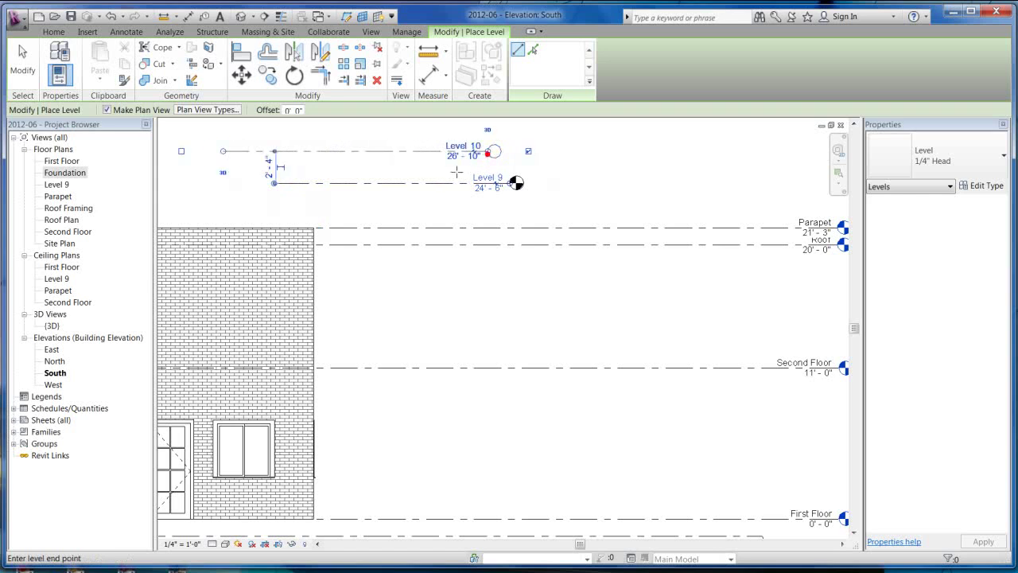
- Draw two more levels above the building, at elevations of about 30'-3" and 34'-1", and end level placement
left_click_drag(307, 156, 511, 255)
left_click(364, 204)
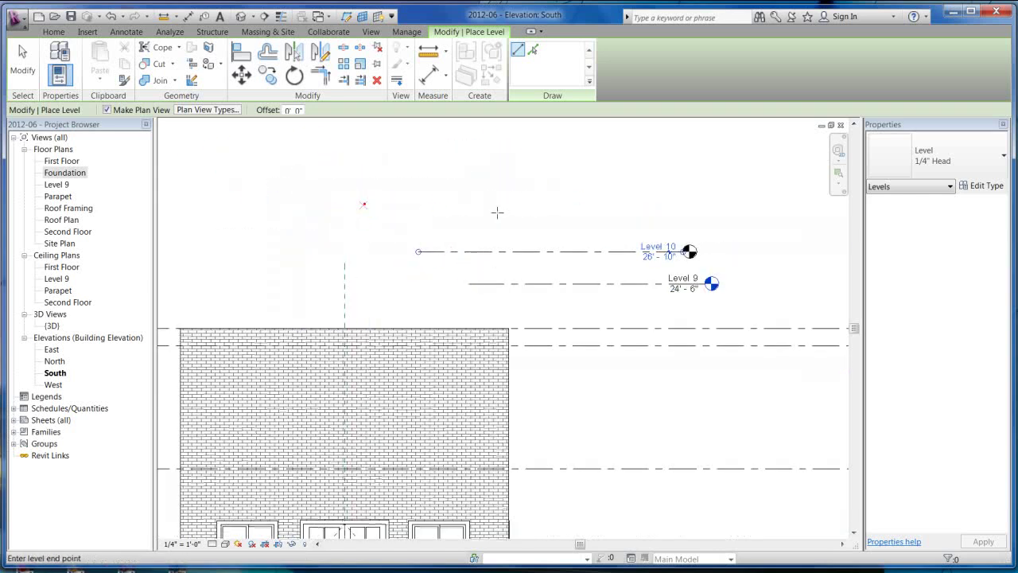
left_click(569, 216)
left_click(432, 151)
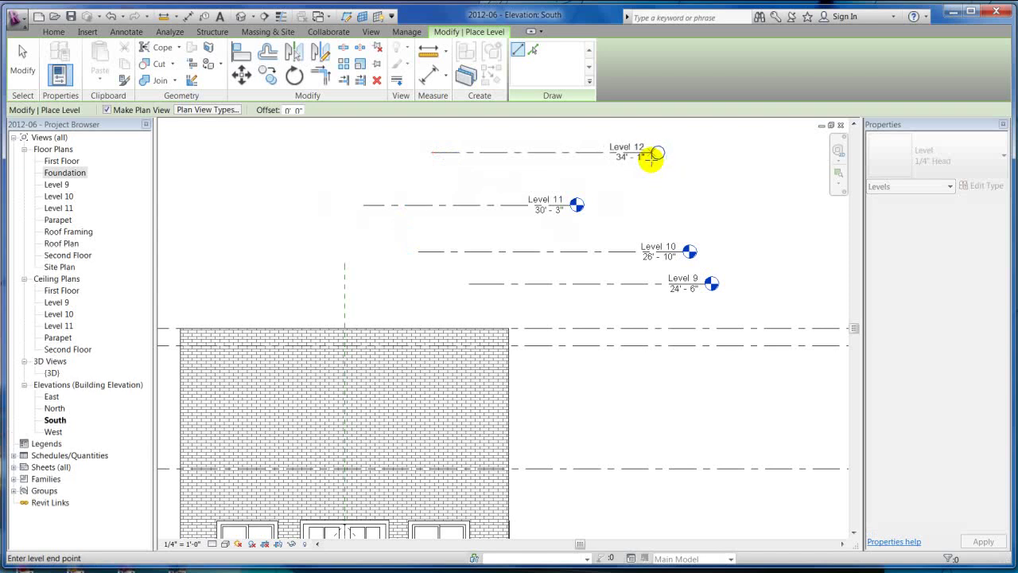
left_click(652, 154)
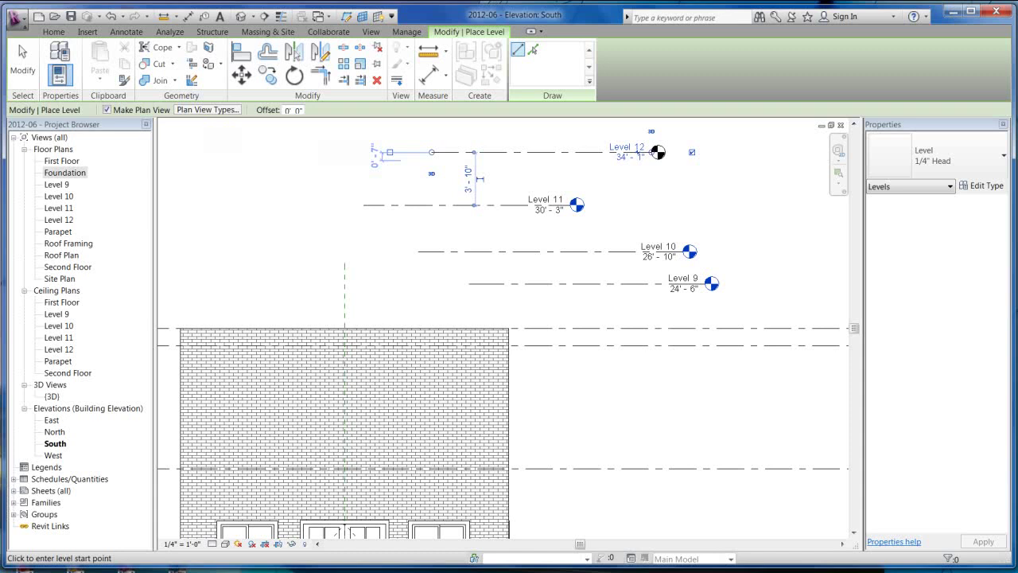
left_click(23, 60)
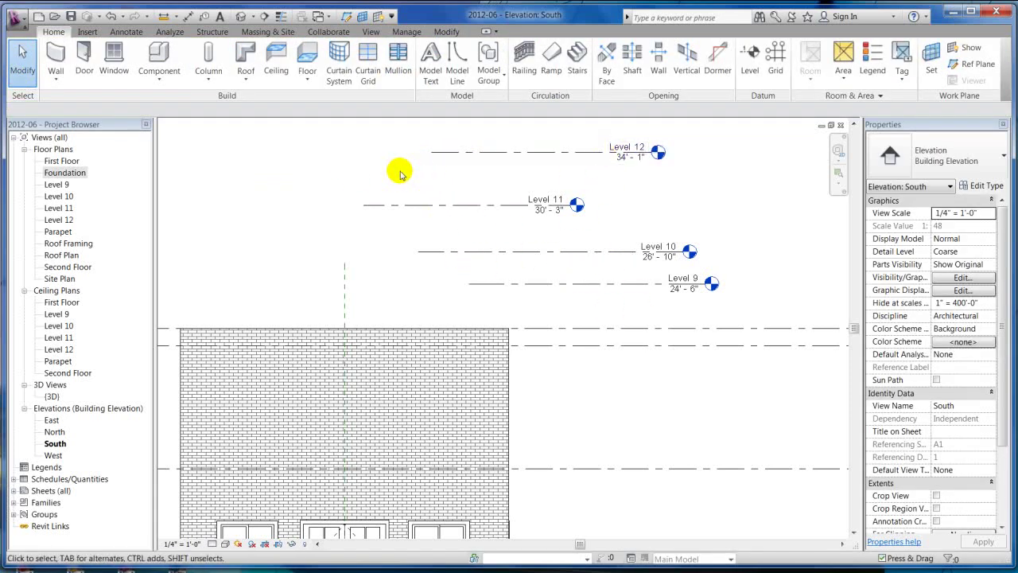
- Undo the placement of all four new levels above the Parapet level
middle_click_drag(416, 171, 523, 238)
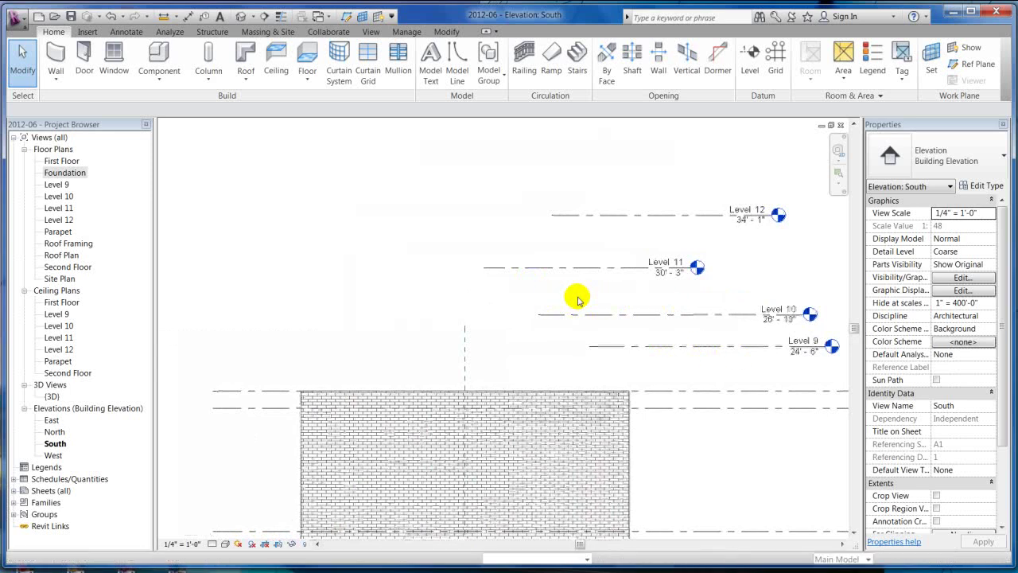
middle_click_drag(391, 220, 298, 178)
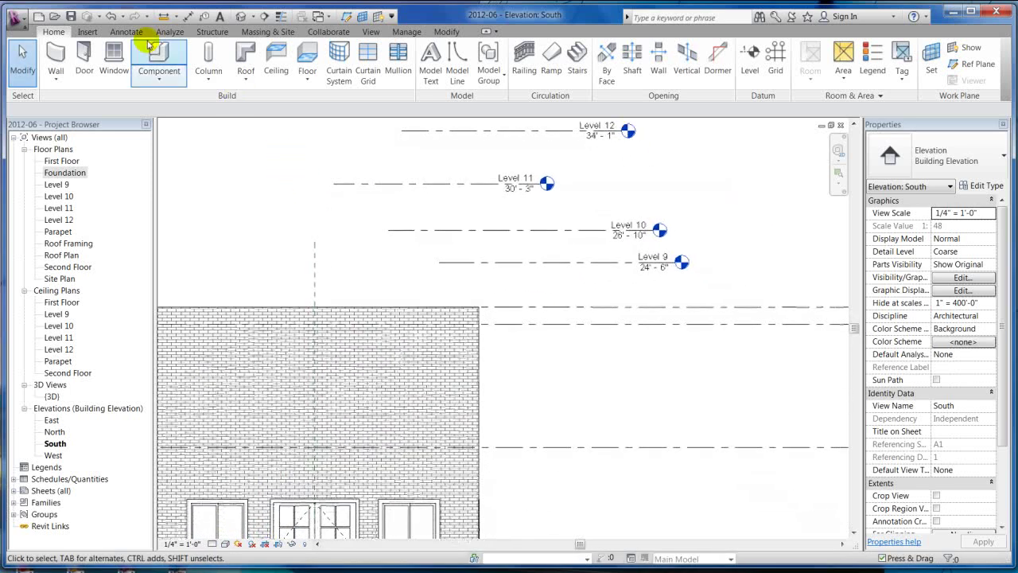
left_click(111, 16)
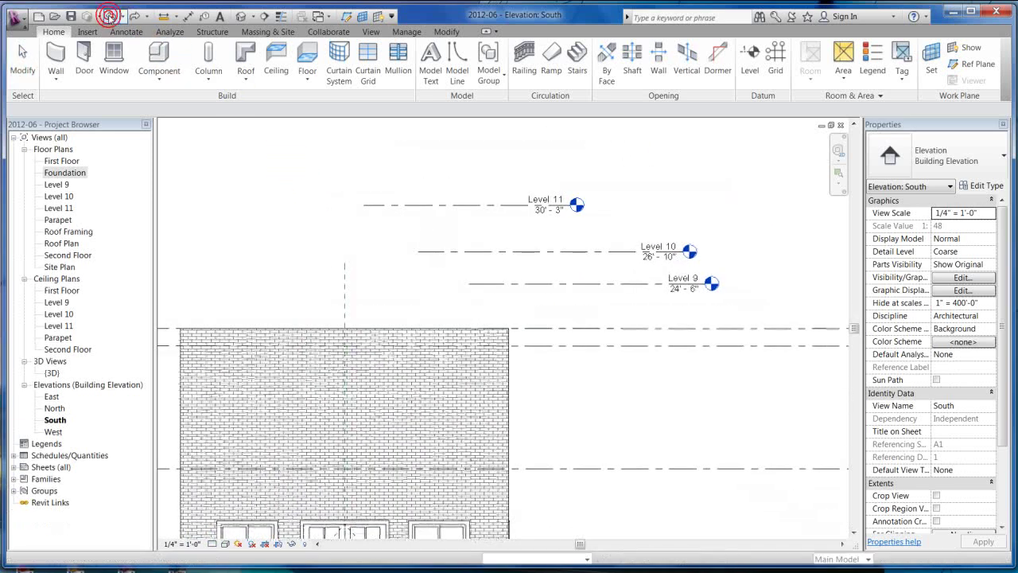
left_click(110, 16)
left_click(110, 16)
left_click(110, 16)
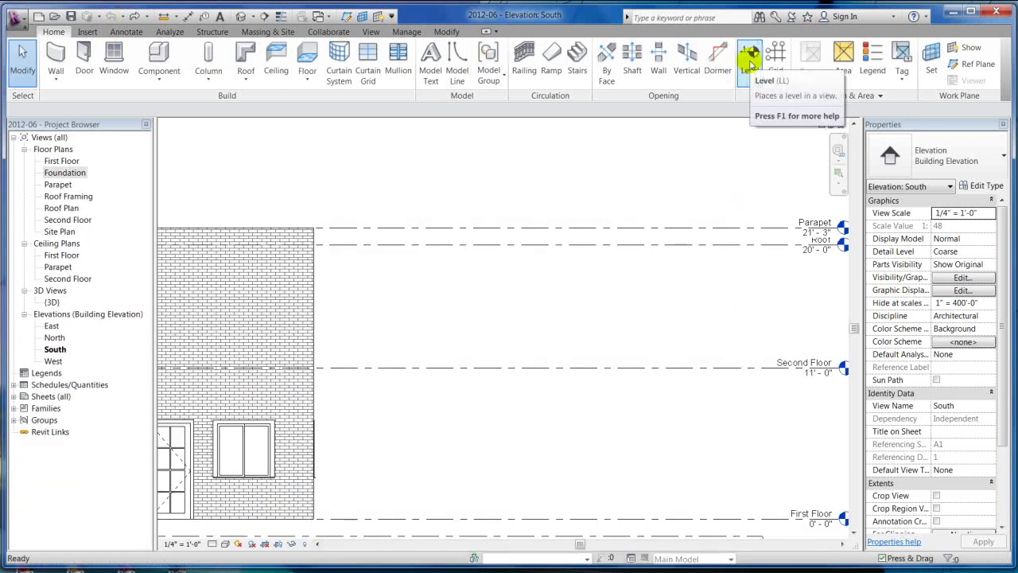
- Copy the Second Floor level straight up to an elevation of about 14'-1"
middle_click_drag(648, 282, 587, 236)
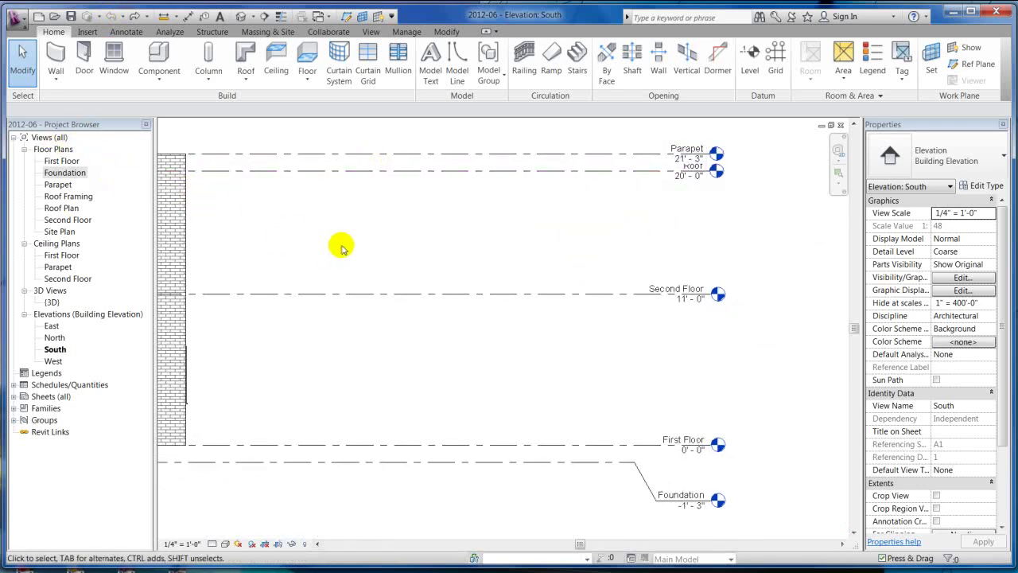
middle_click_drag(589, 245, 651, 235)
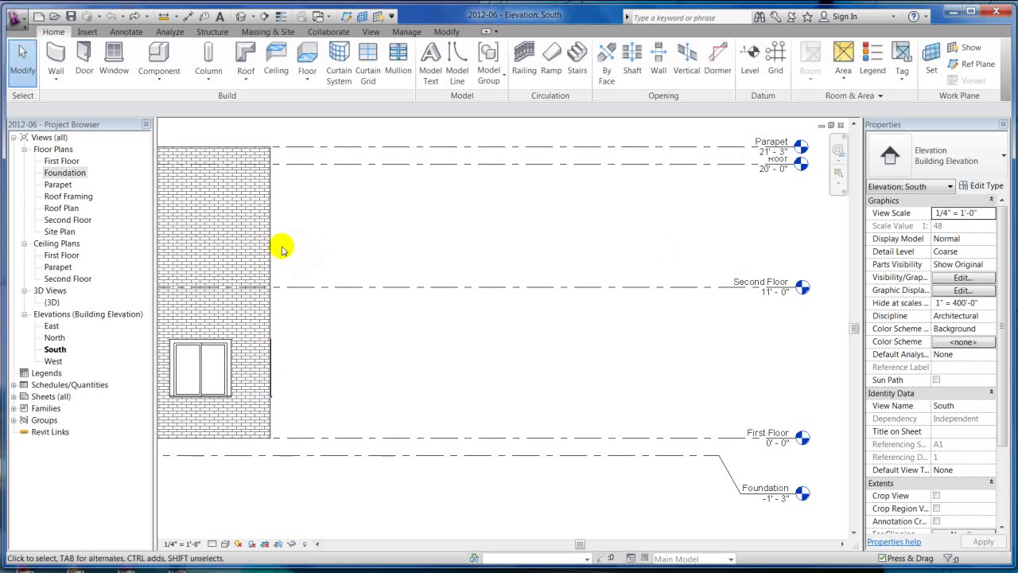
left_click(487, 289)
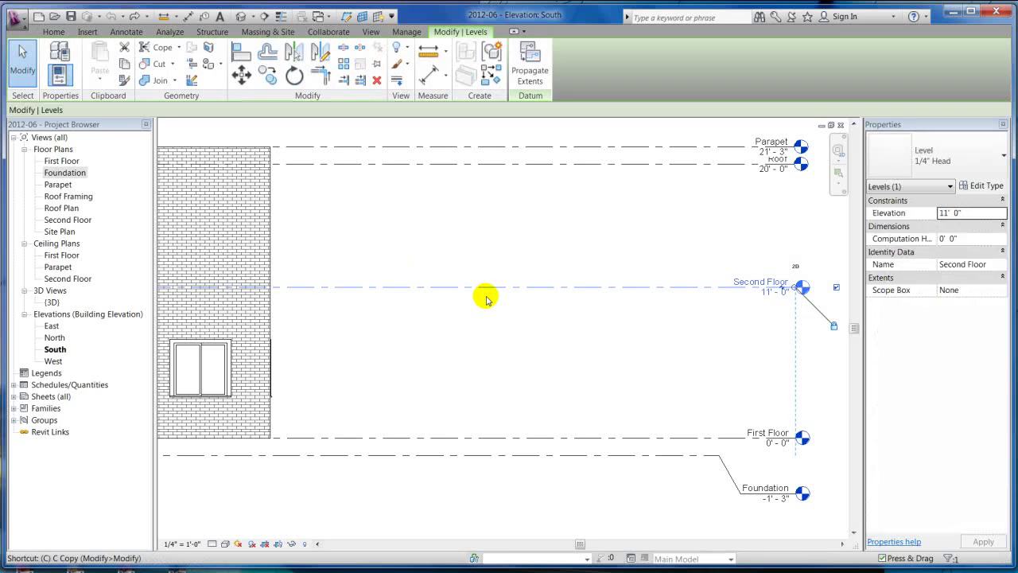
key("r")
key("o")
left_click(573, 296)
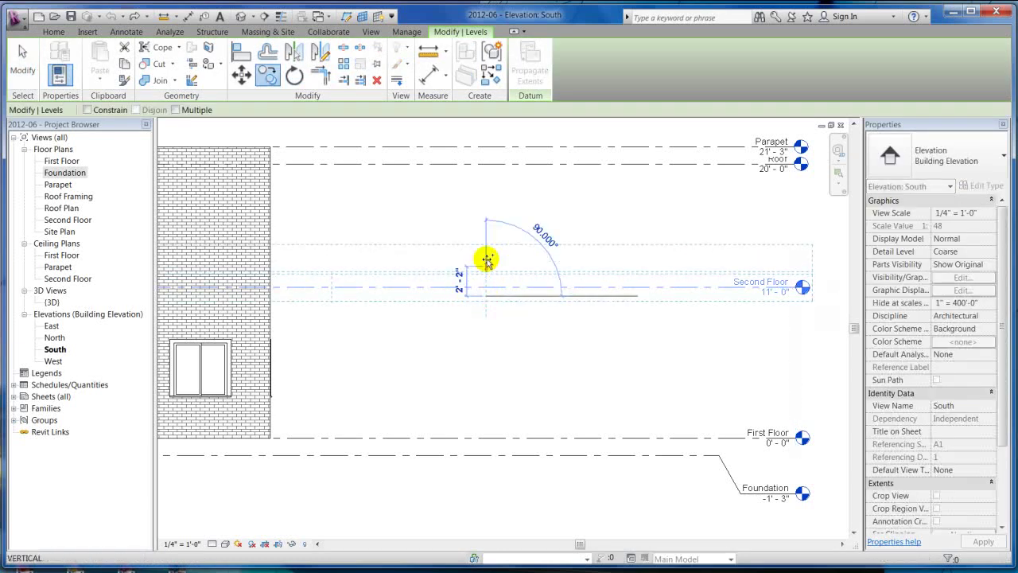
left_click(487, 254)
key("Escape")
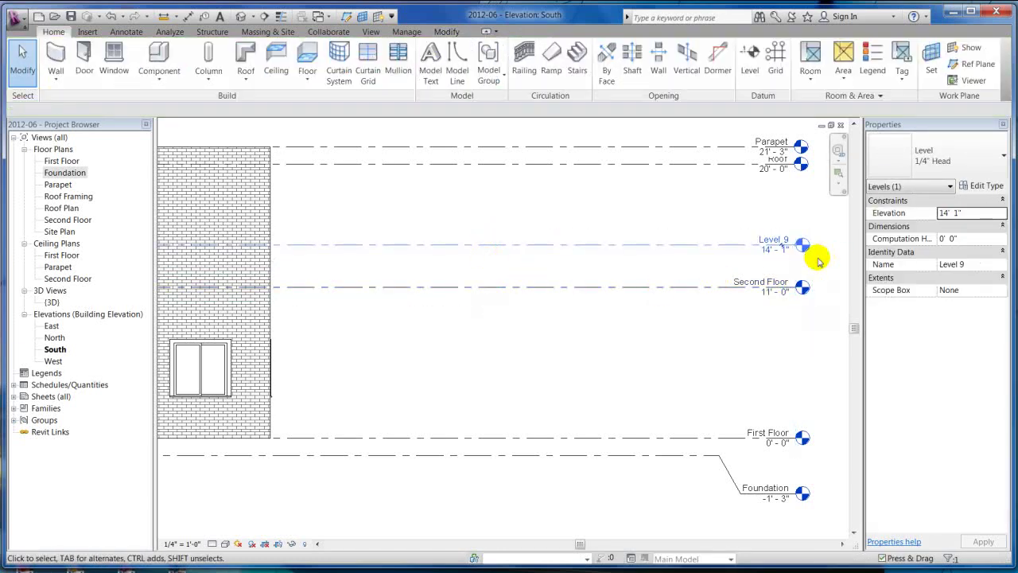
- Draw a short level at about 16'-10", between Level 9 and Roof, with Make Plan View turned off
scroll(836, 249, "up", 5)
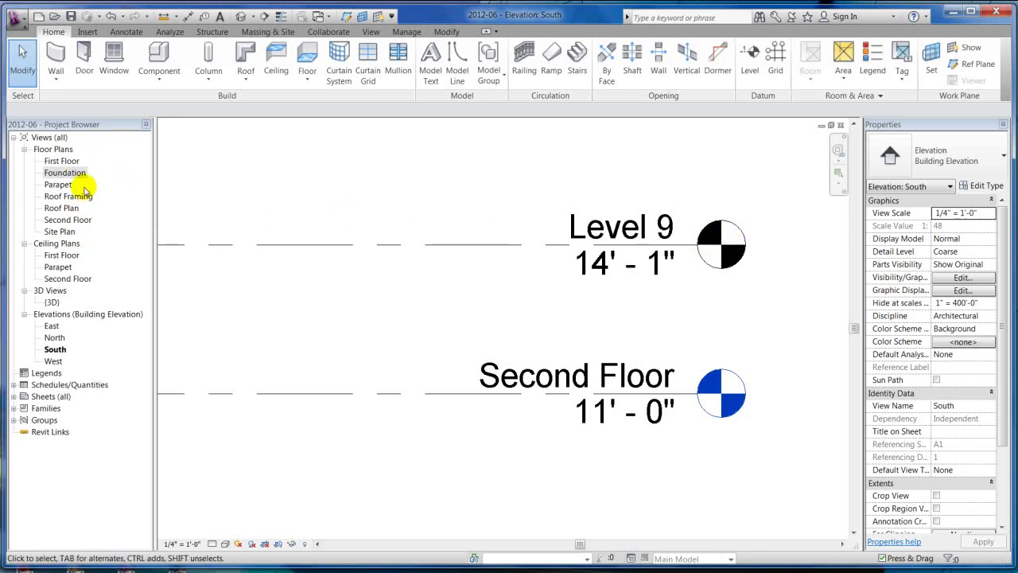
scroll(725, 303, "down", 3)
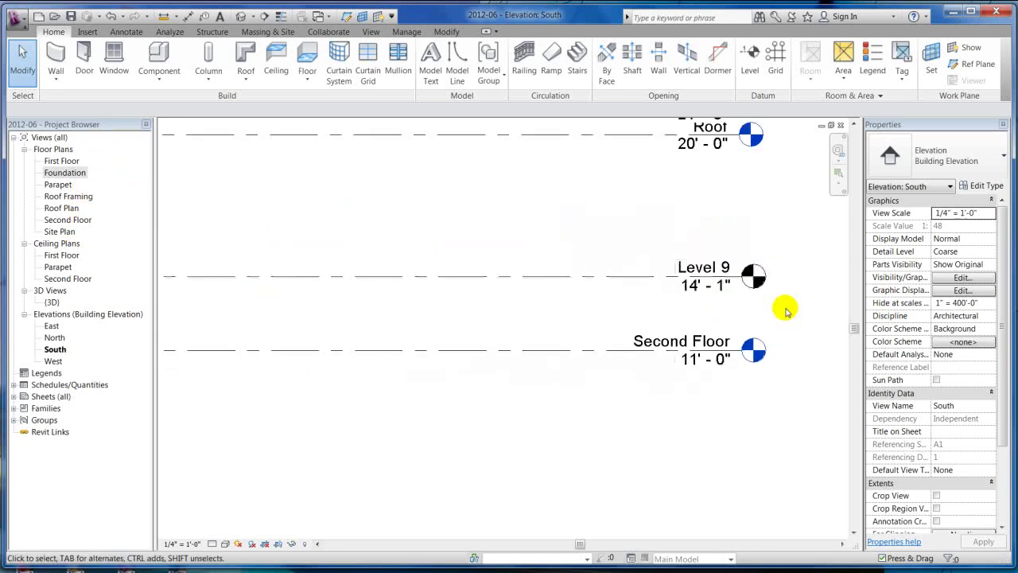
left_click(752, 59)
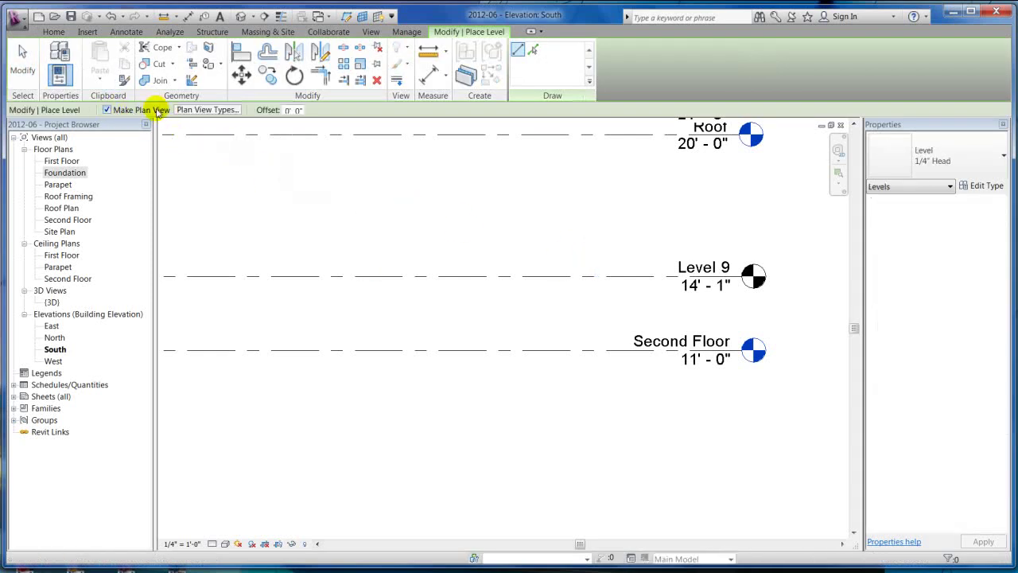
left_click(277, 211)
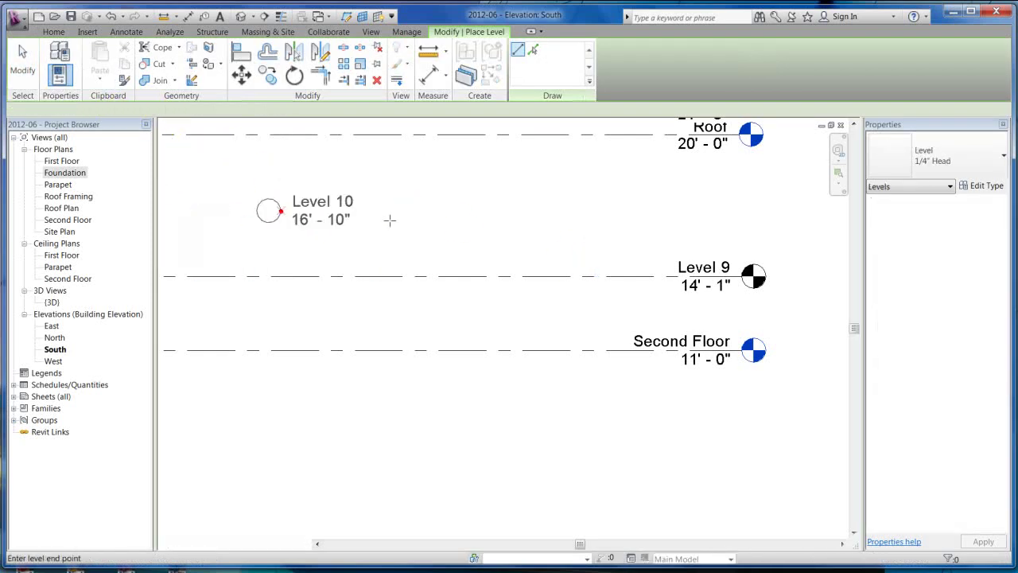
left_click(526, 211)
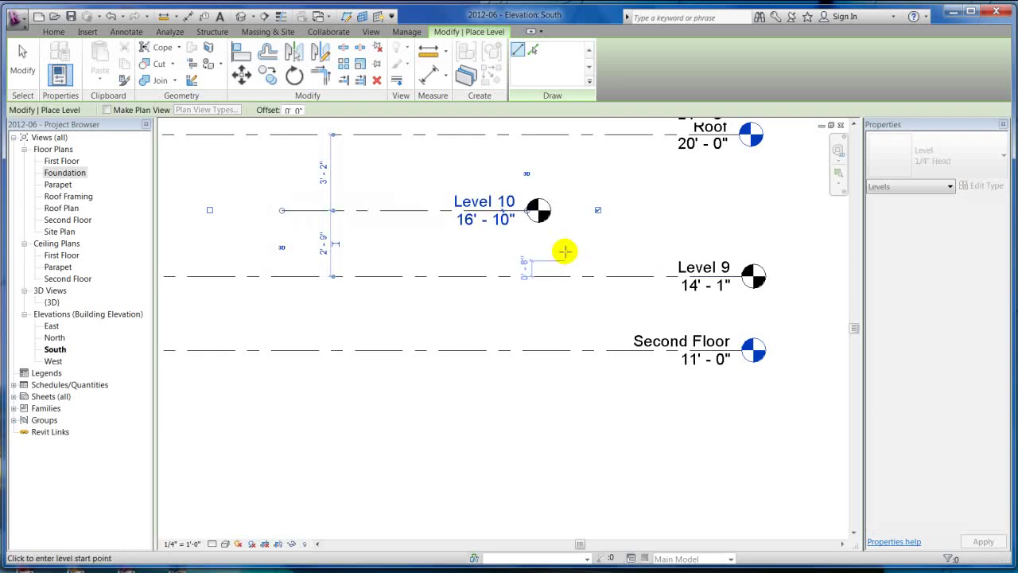
key("Escape")
key("Escape")
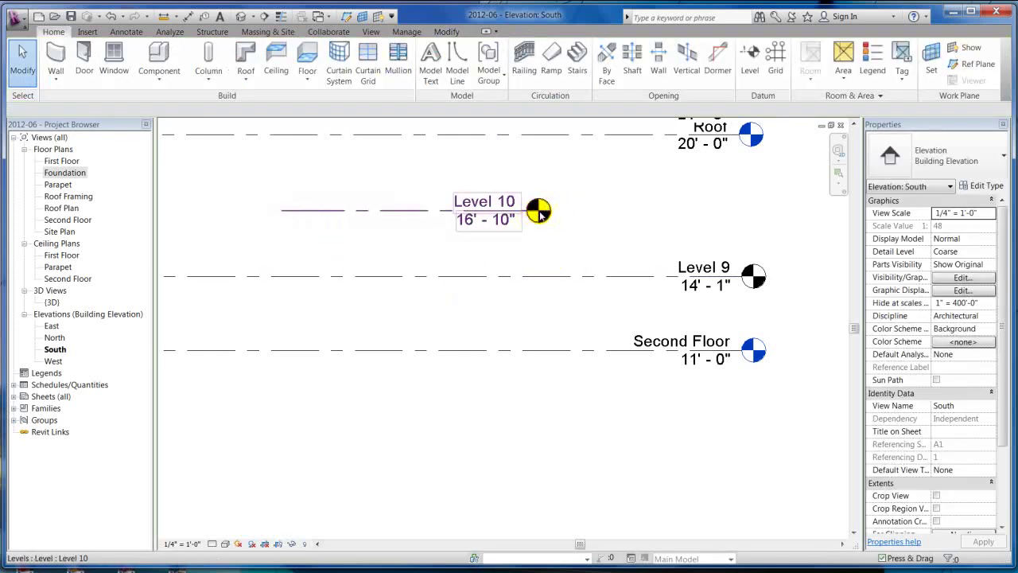
- Compare the level heads, follow the Second Floor level head to its floor plan, and close that plan view
scroll(549, 214, "up", 4)
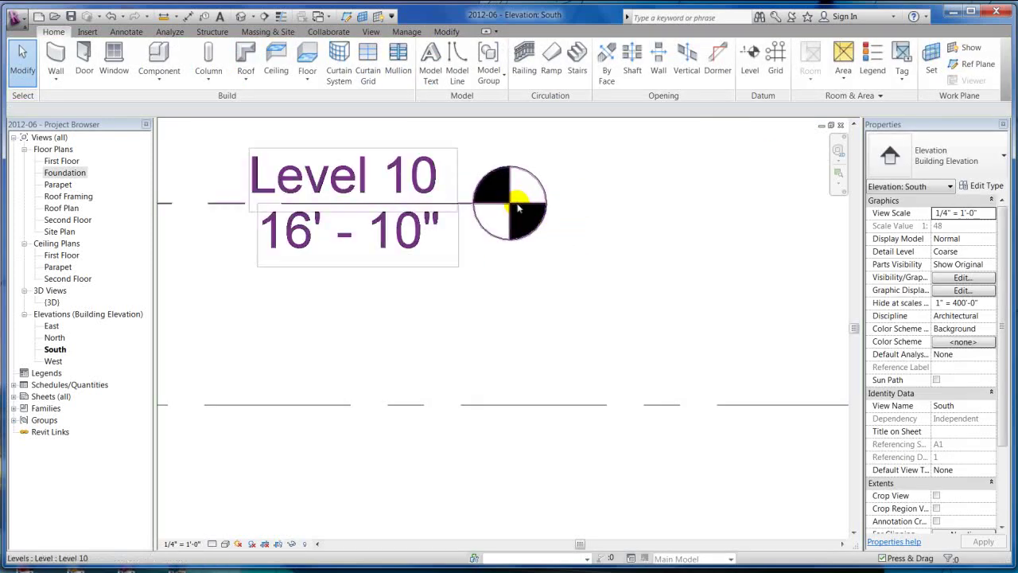
scroll(521, 199, "down", 4)
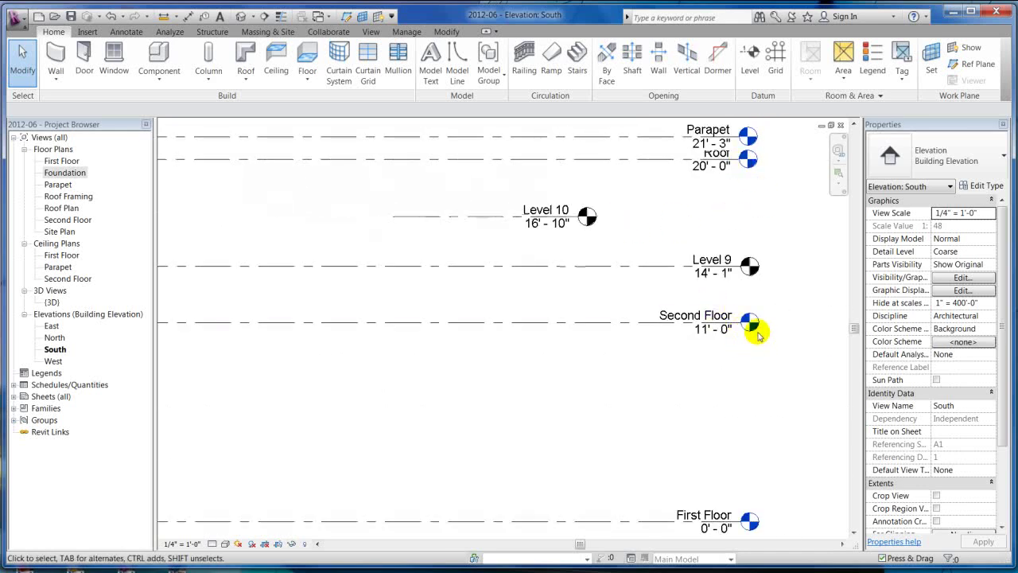
scroll(807, 340, "up", 4)
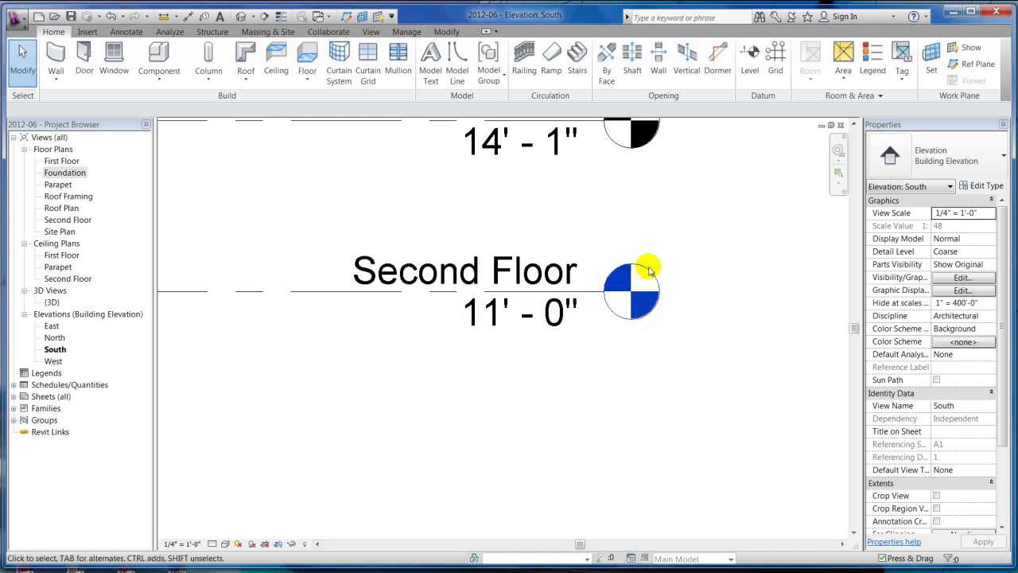
scroll(648, 268, "down", 4)
scroll(644, 268, "up", 3)
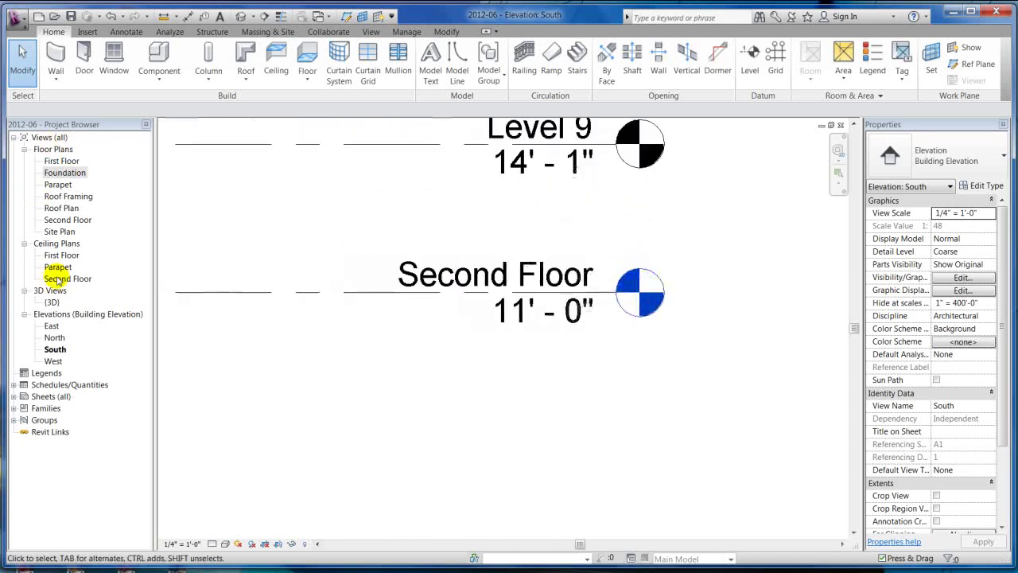
double_click(648, 298)
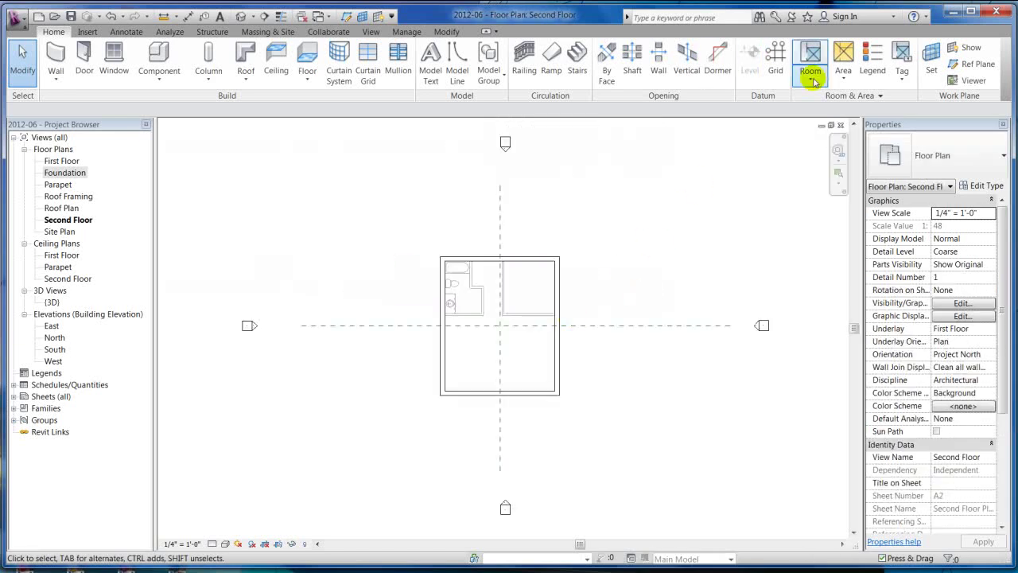
left_click(840, 125)
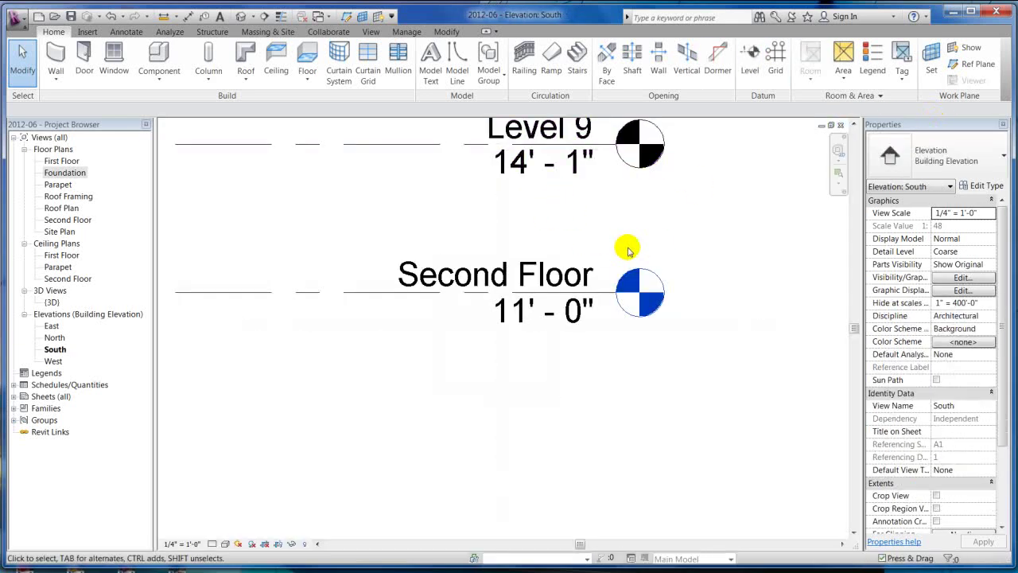
- Draw a short level at about 17'-3" beside the brick wall, with Make Plan View on and only Floor Plan as the view type
scroll(627, 250, "down", 5)
middle_click_drag(480, 200, 628, 218)
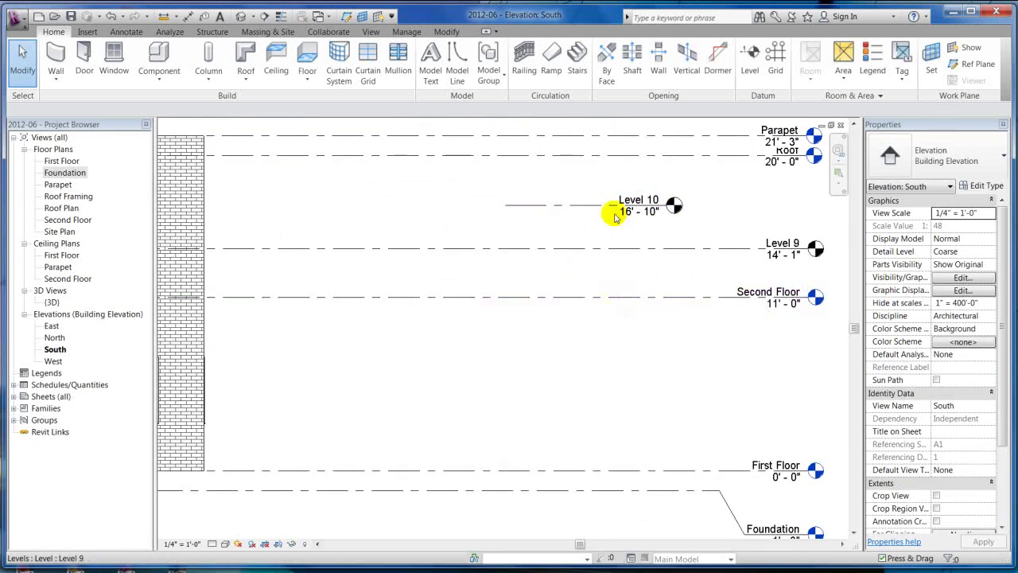
left_click(751, 68)
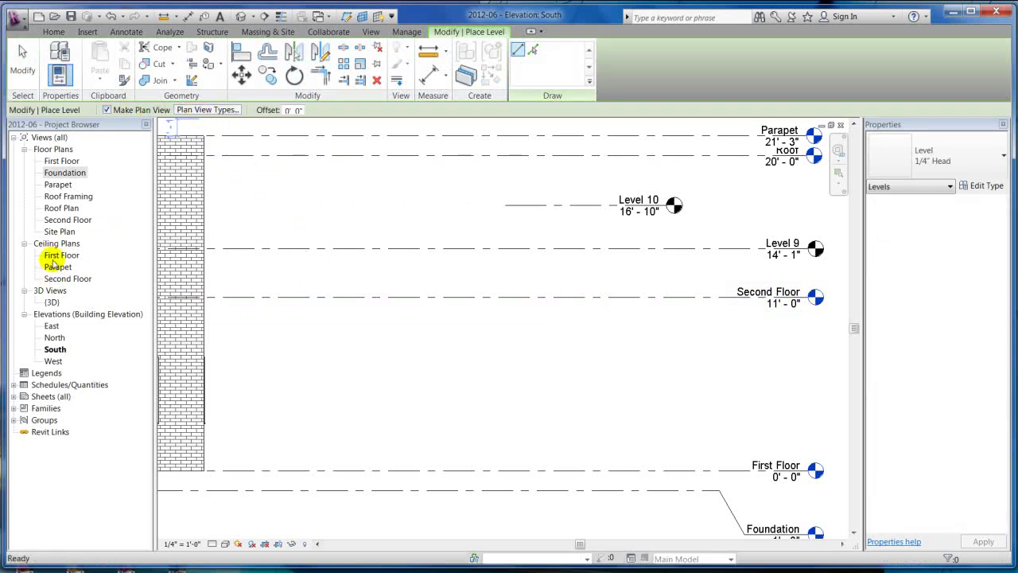
left_click(205, 109)
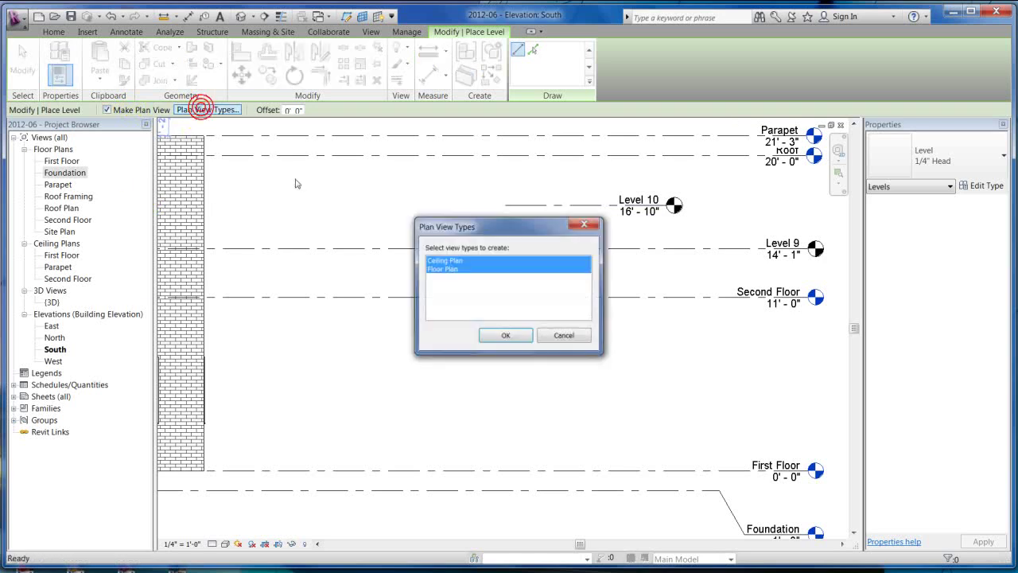
left_click(443, 261)
left_click(454, 261)
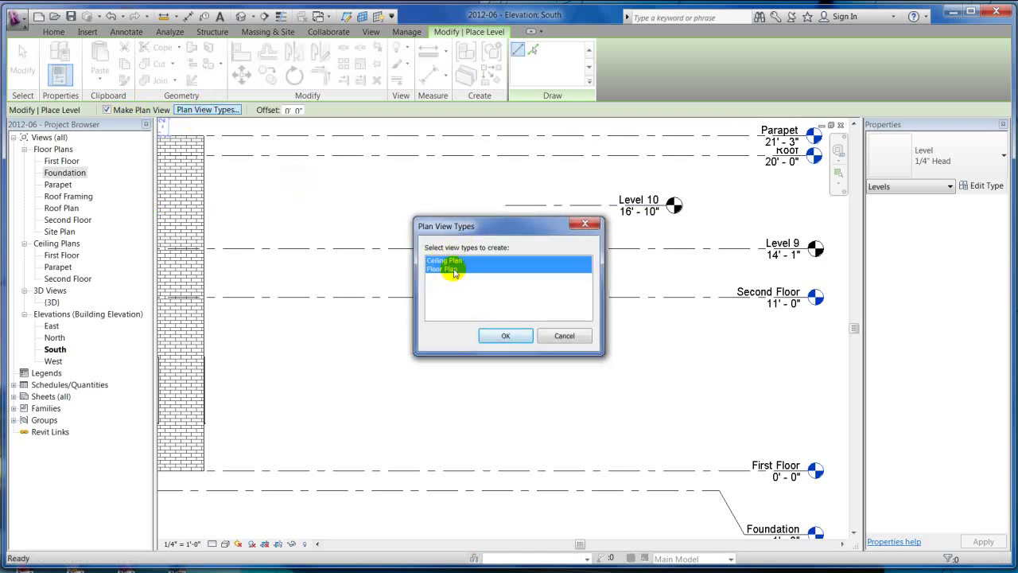
left_click(453, 269)
left_click(451, 268)
left_click(453, 262)
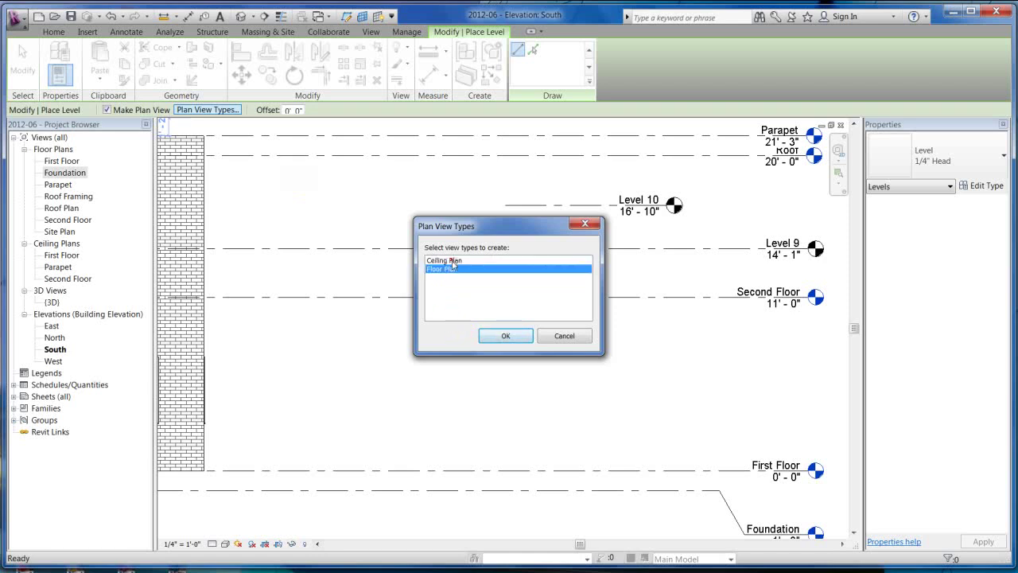
left_click(510, 346)
left_click(284, 199)
left_click(404, 250)
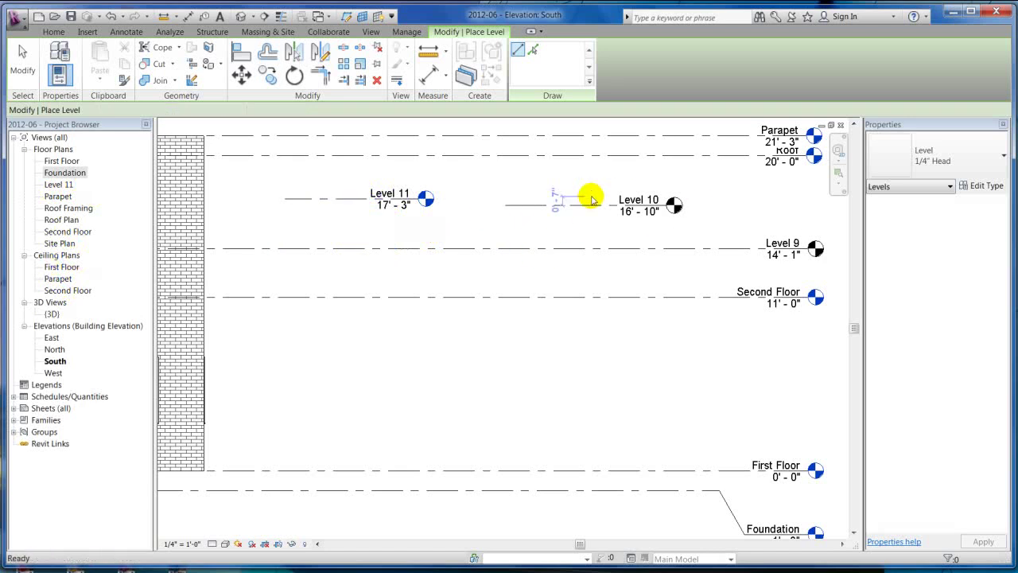
- Try to draw a level with a 10' offset above the Parapet level by tracing along the Parapet line
key("Escape")
key("Escape")
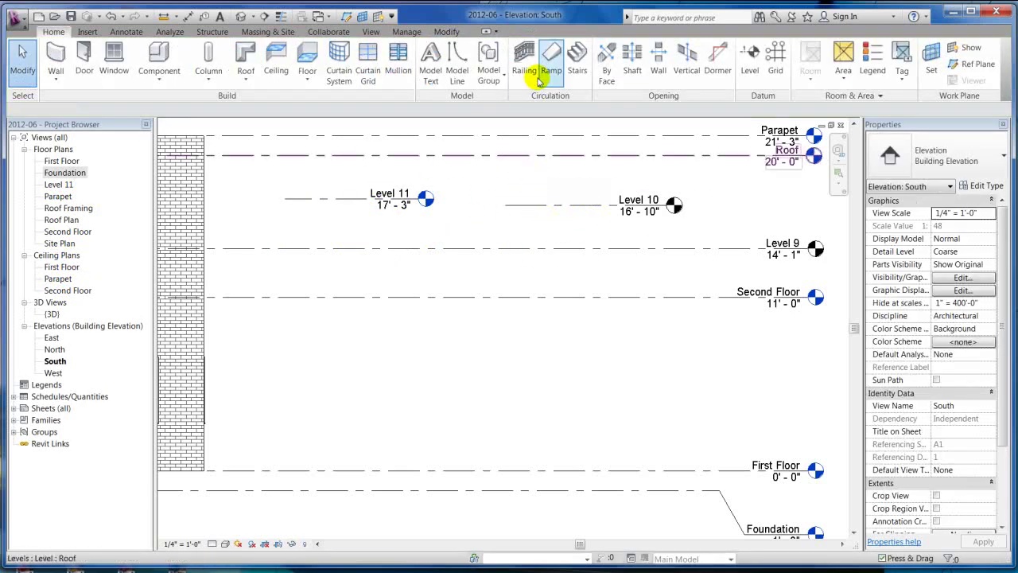
left_click(750, 60)
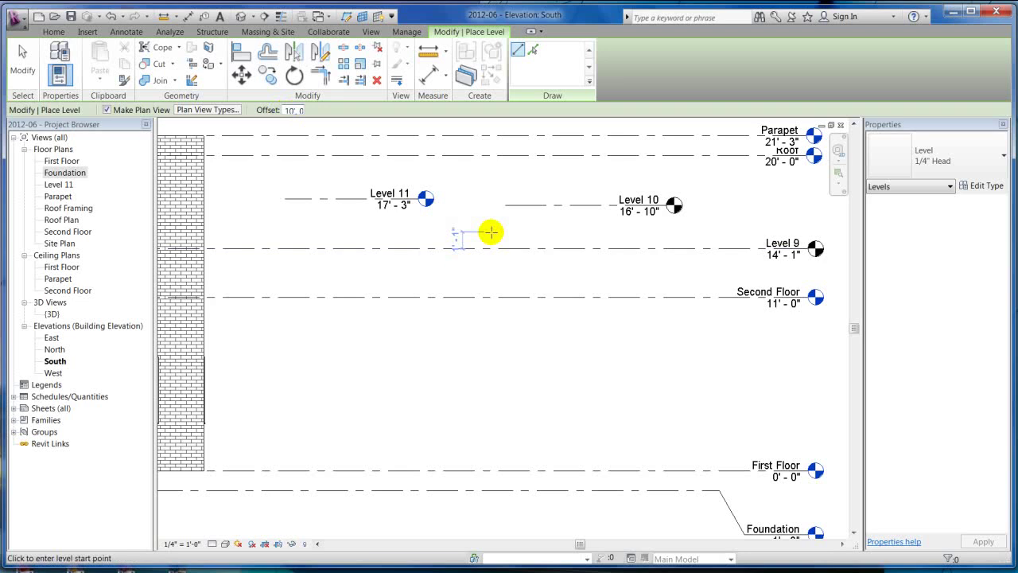
middle_click_drag(488, 195, 526, 329)
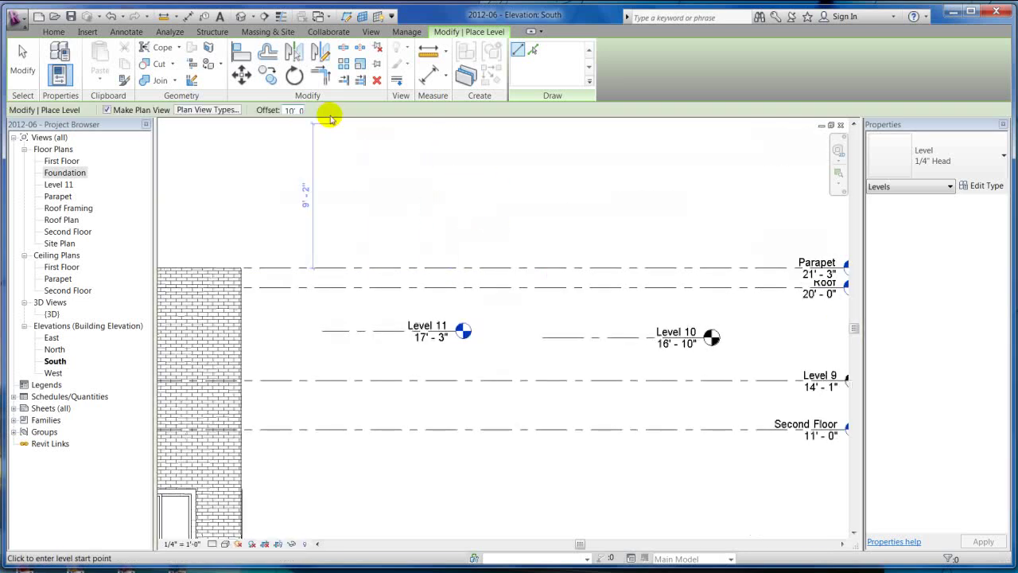
left_click(366, 266)
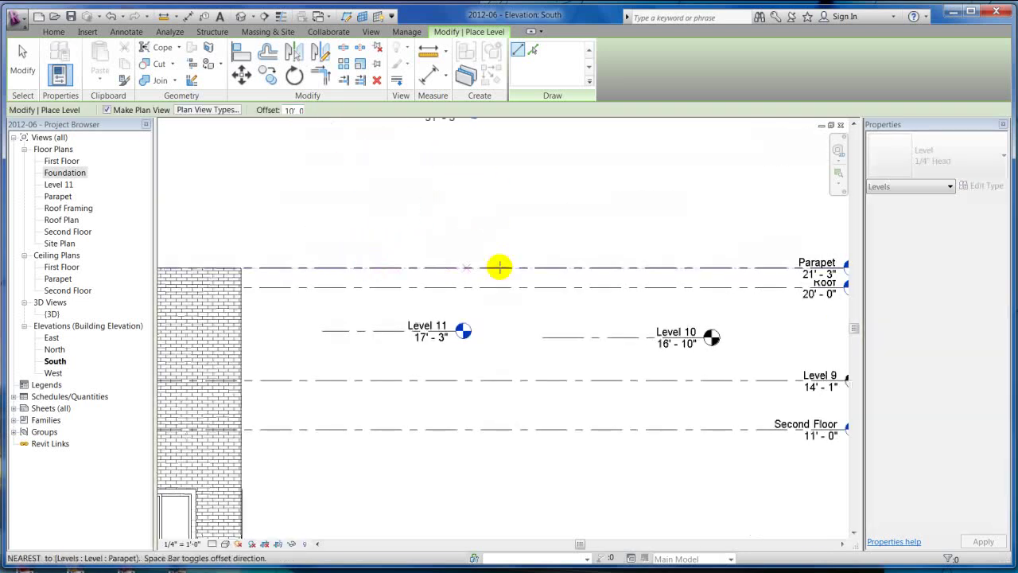
middle_click_drag(568, 269, 565, 363)
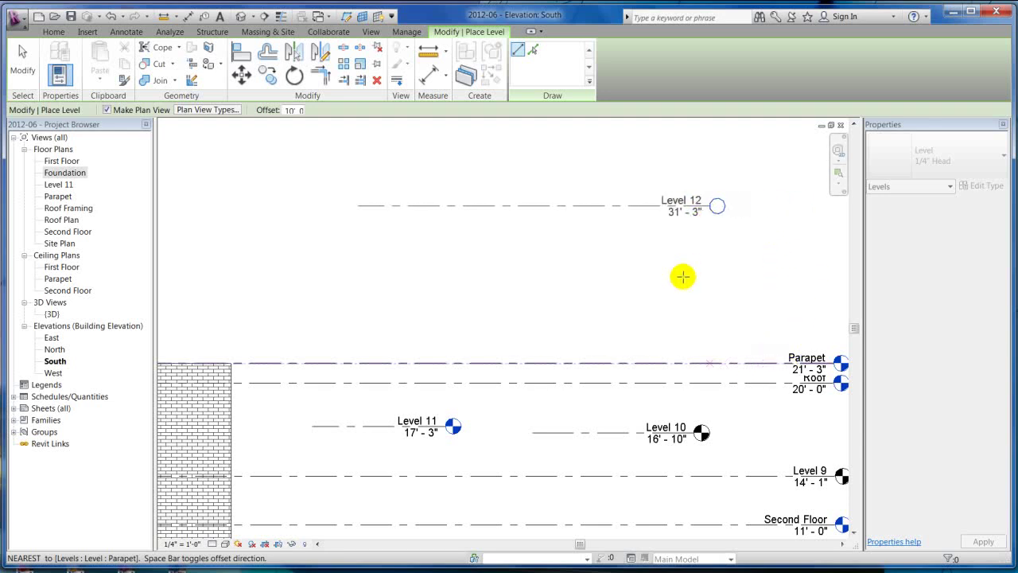
key("Escape")
key("Escape")
scroll(509, 231, "down", 3)
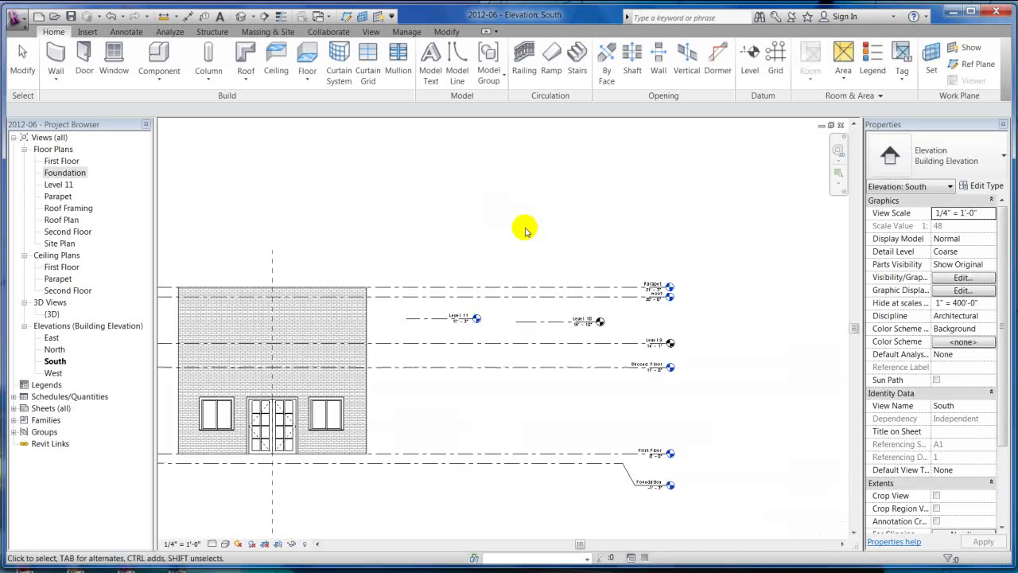
- Create a floor plan view for Level 9 at 1/8" = 1'-0" scale, without duplicating existing views
scroll(598, 334, "up", 5)
middle_click_drag(624, 403, 499, 307)
middle_click_drag(425, 215, 351, 228)
middle_click_drag(756, 291, 552, 268)
scroll(613, 263, "up", 3)
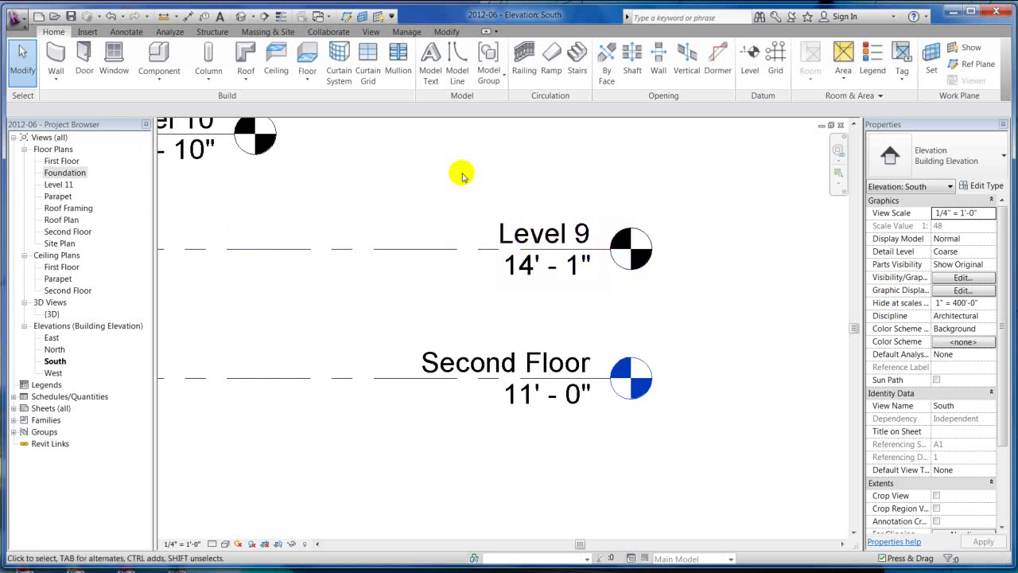
left_click(370, 31)
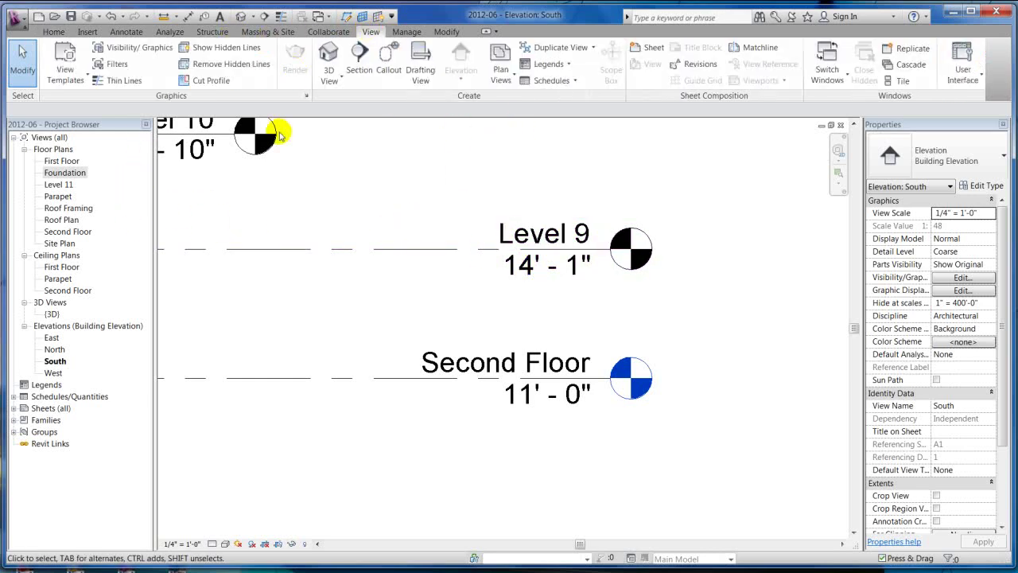
left_click(497, 82)
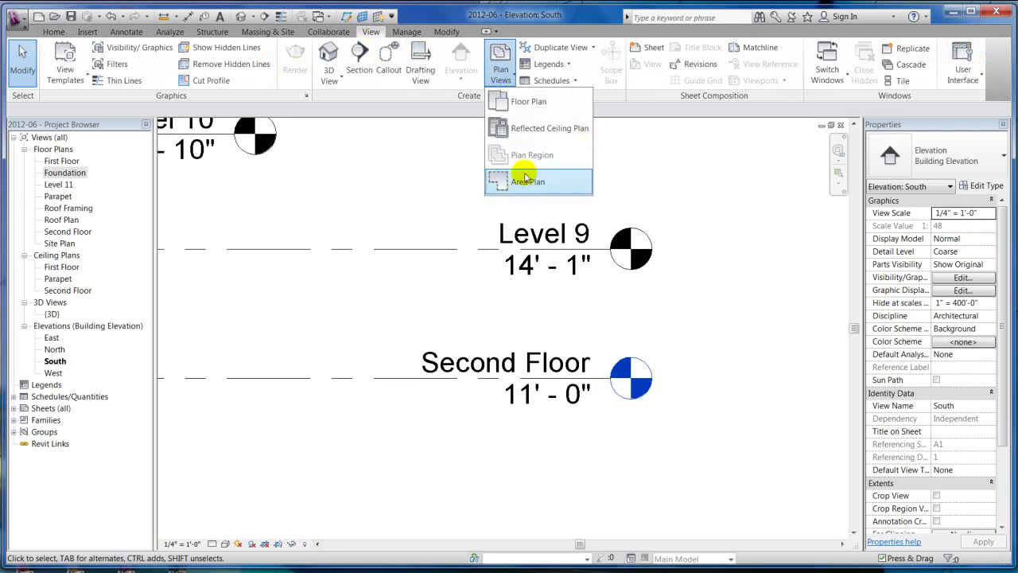
left_click(539, 101)
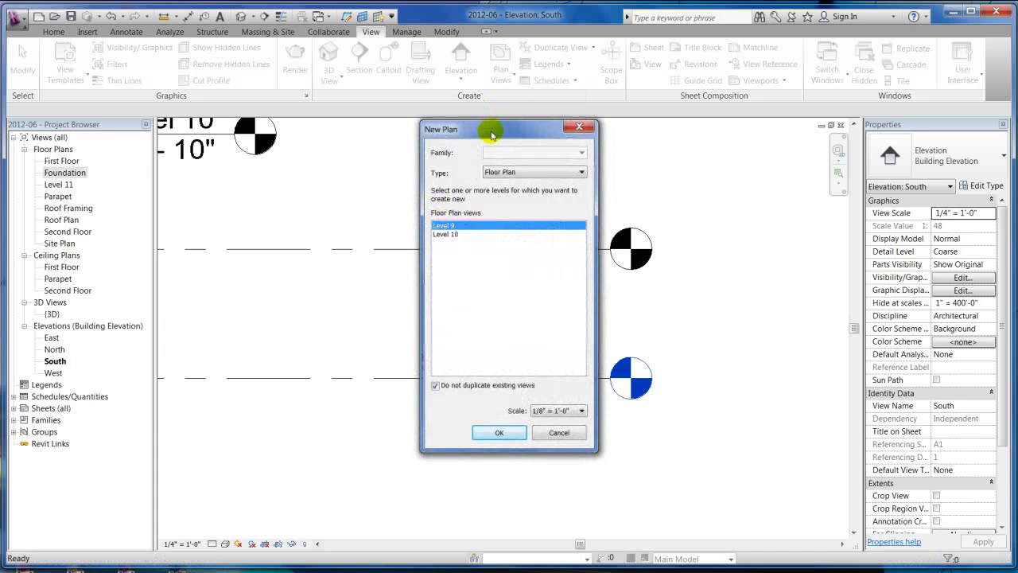
left_click_drag(491, 135, 403, 118)
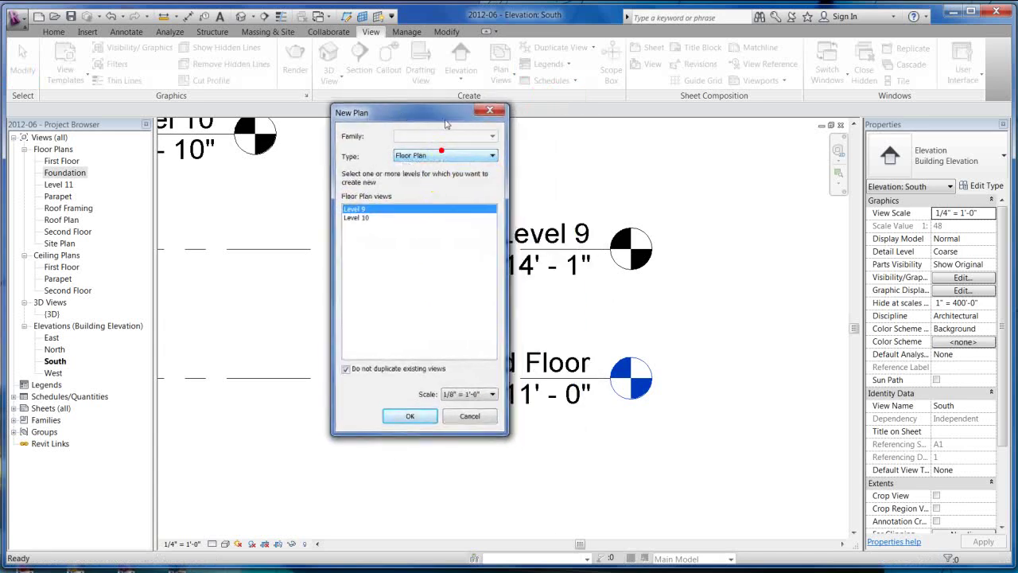
left_click(359, 208)
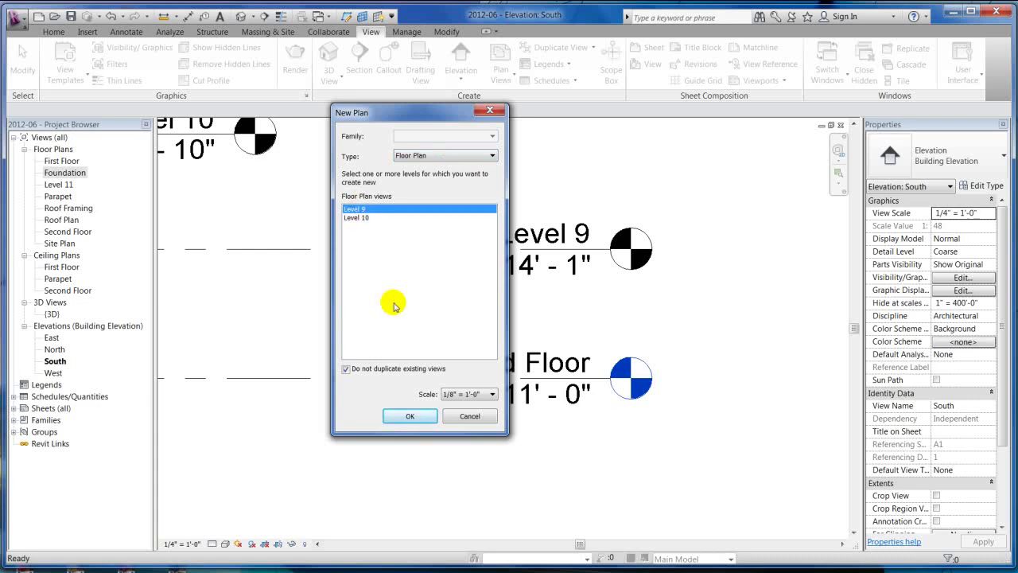
left_click(410, 417)
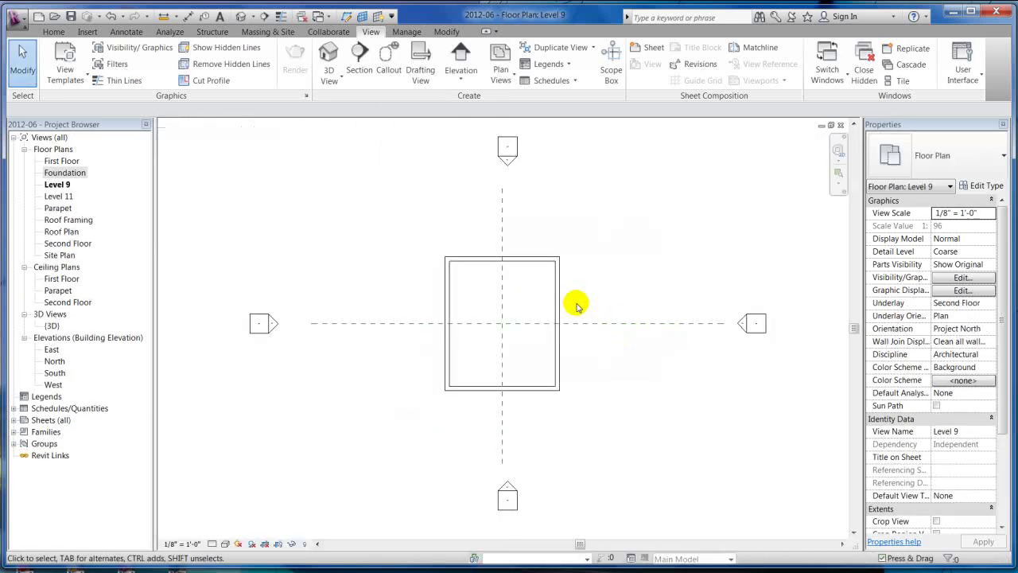
- Close the Level 9 plan and compare the level heads of Level 9, Level 10 and Level 11 in the South elevation
left_click(841, 126)
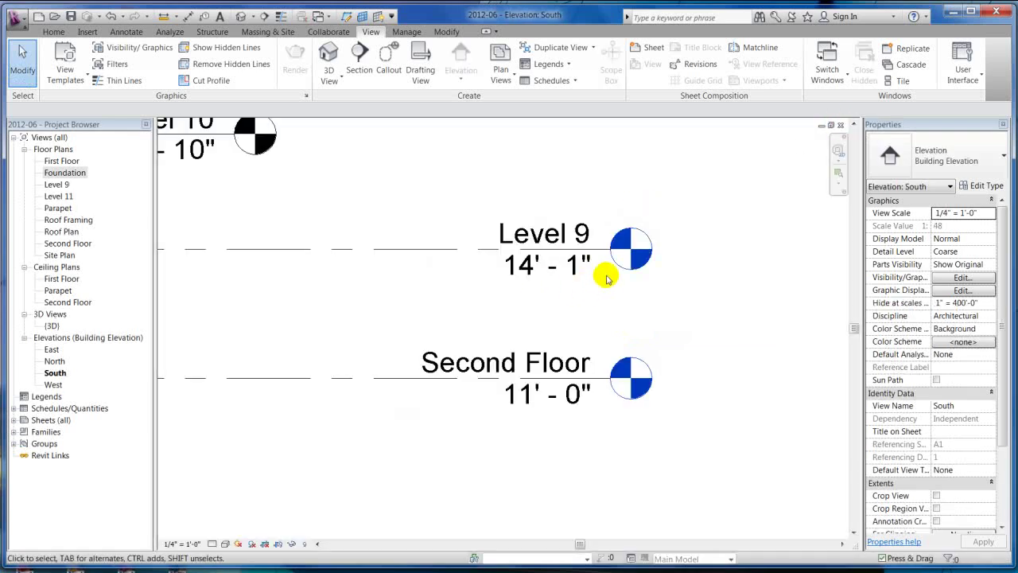
scroll(601, 239, "up", 2)
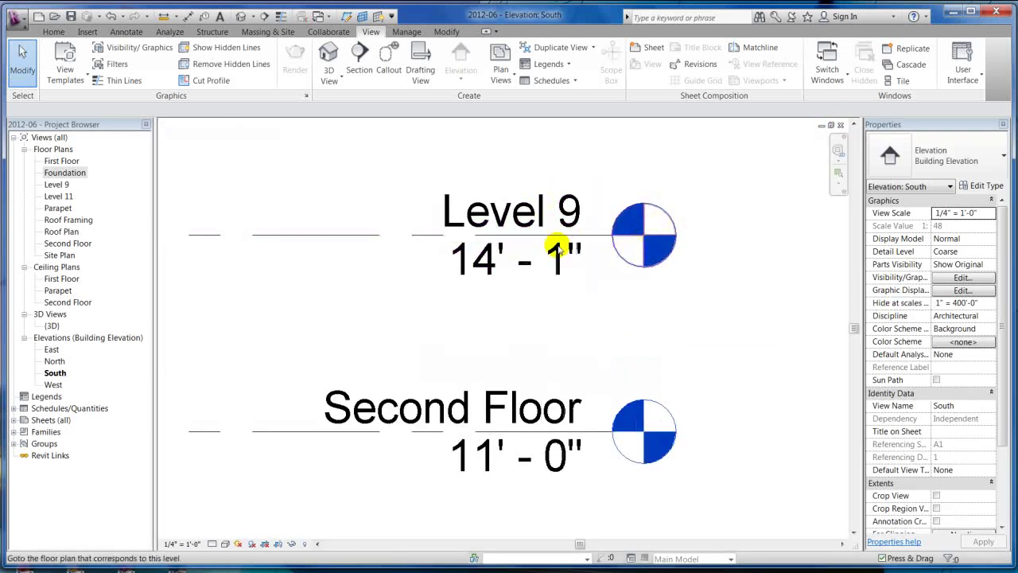
left_click(55, 185)
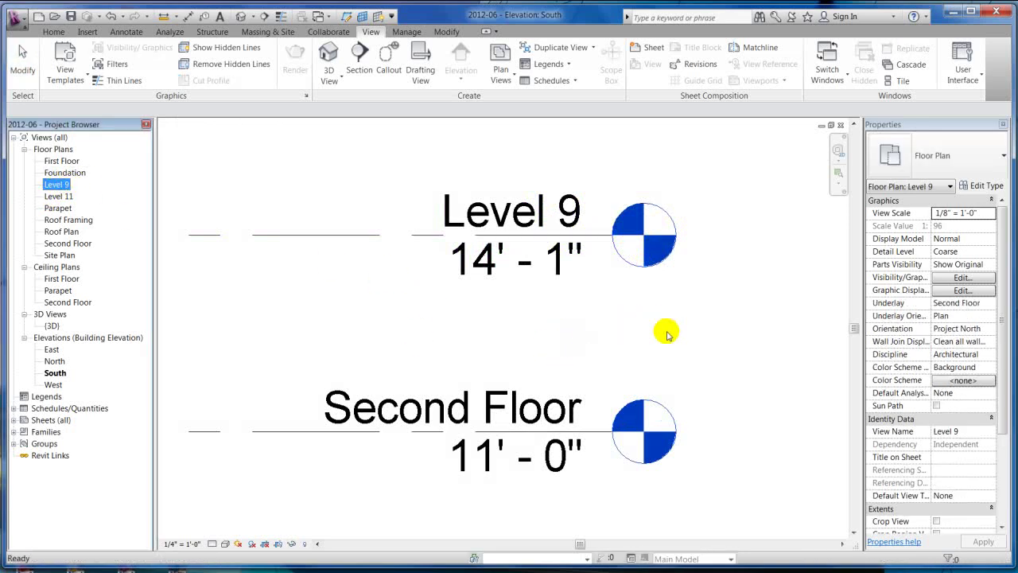
left_click(598, 334)
scroll(698, 332, "down", 5)
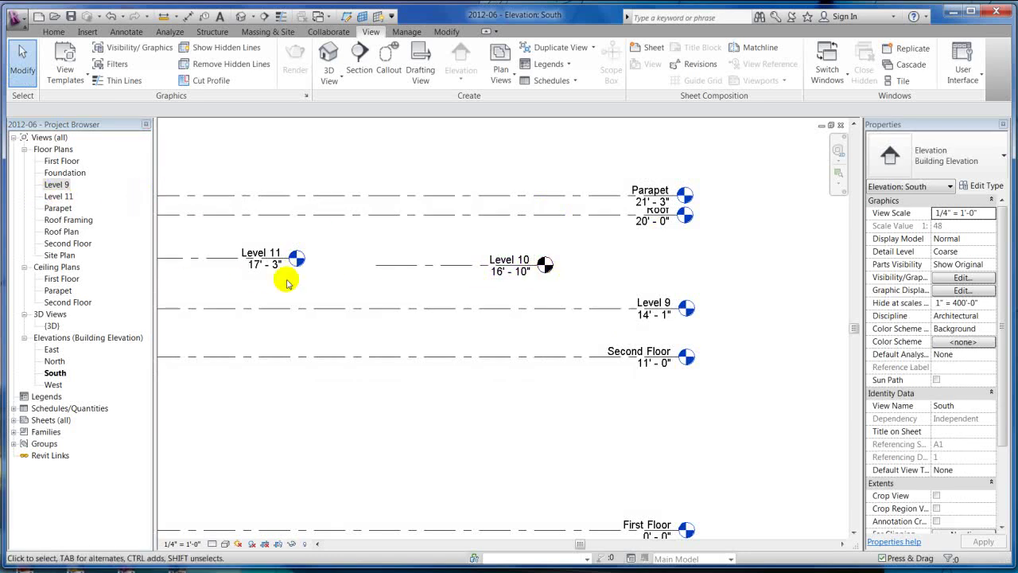
scroll(280, 273, "up", 3)
scroll(280, 273, "down", 3)
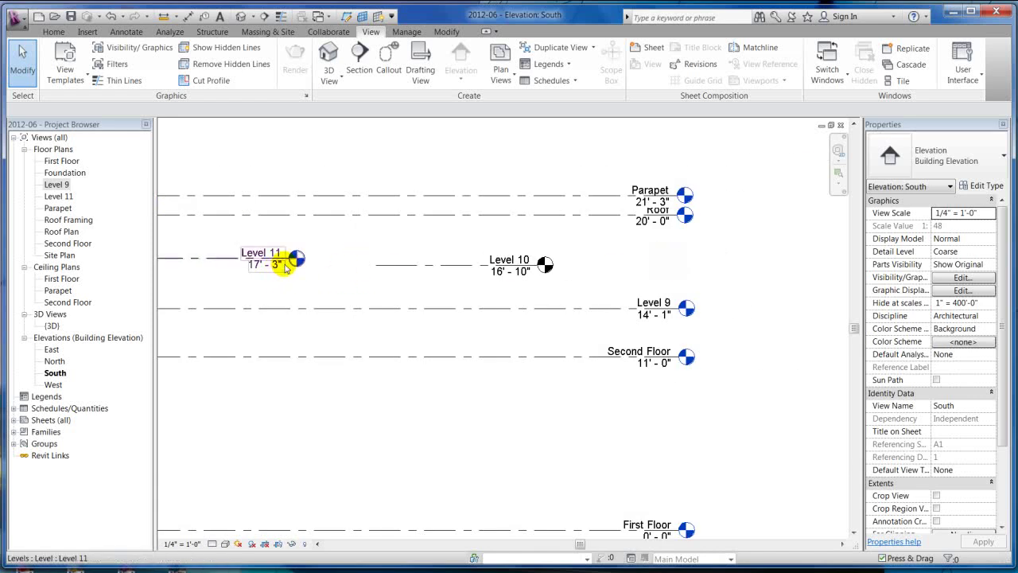
scroll(586, 238, "down", 4)
scroll(487, 239, "up", 3)
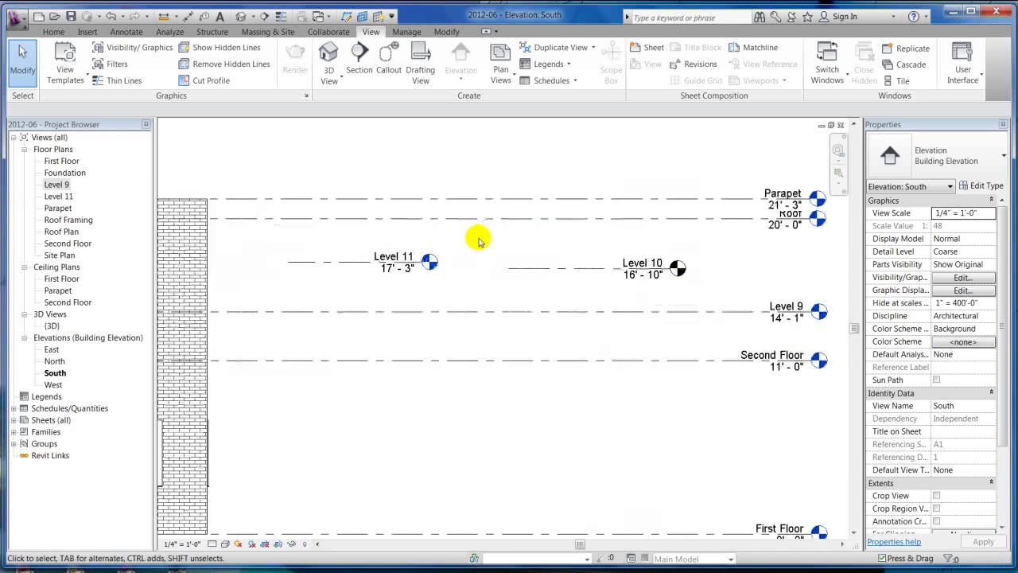
scroll(478, 241, "down", 2)
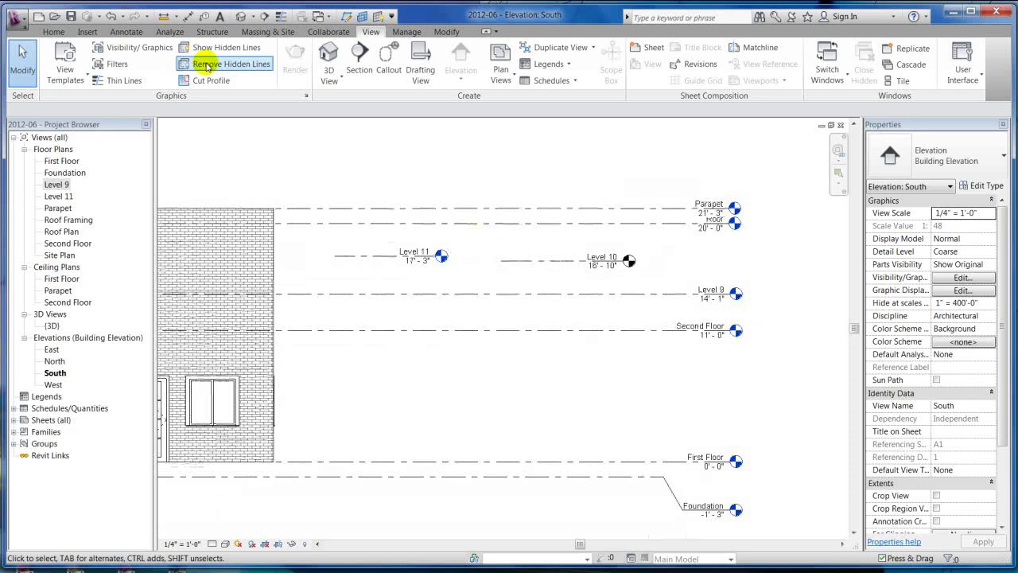
- Undo the added levels and the Level 9 plan view in one go
left_click(122, 17)
left_click(127, 82)
scroll(568, 247, "down", 3)
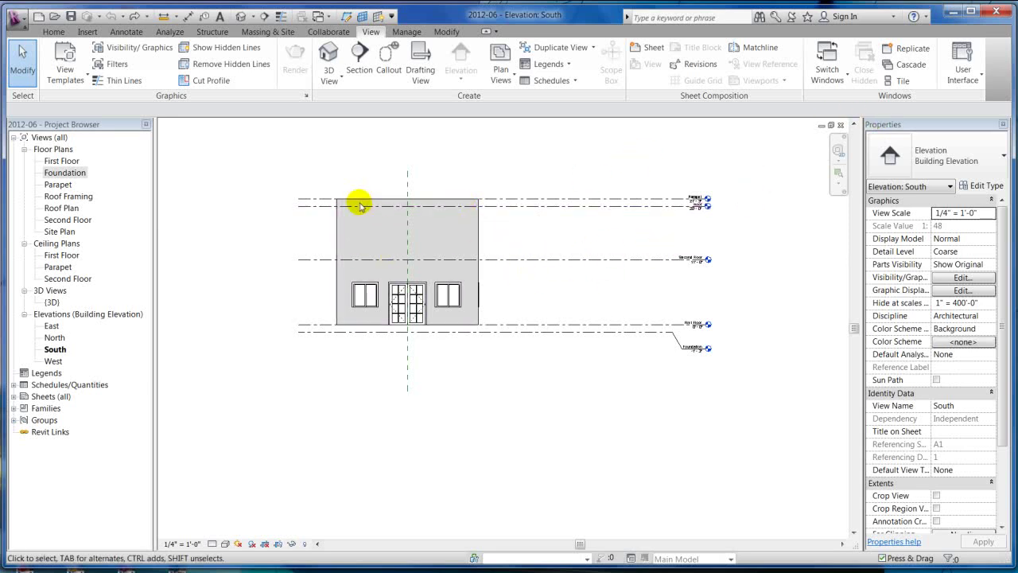
- Open the First Floor plan, tile the open views, close the South elevation and maximize the plan
double_click(63, 161)
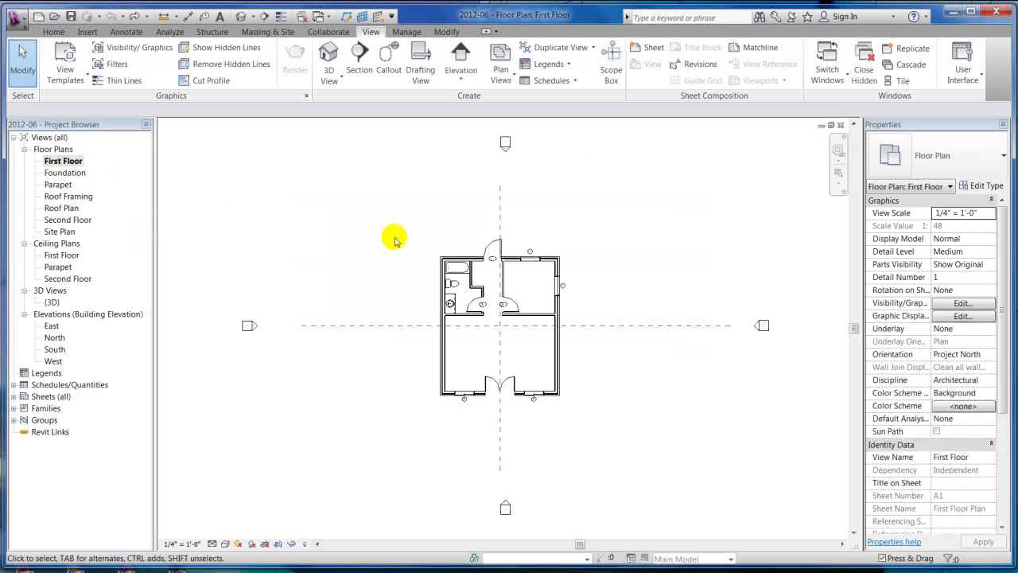
key("w")
key("t")
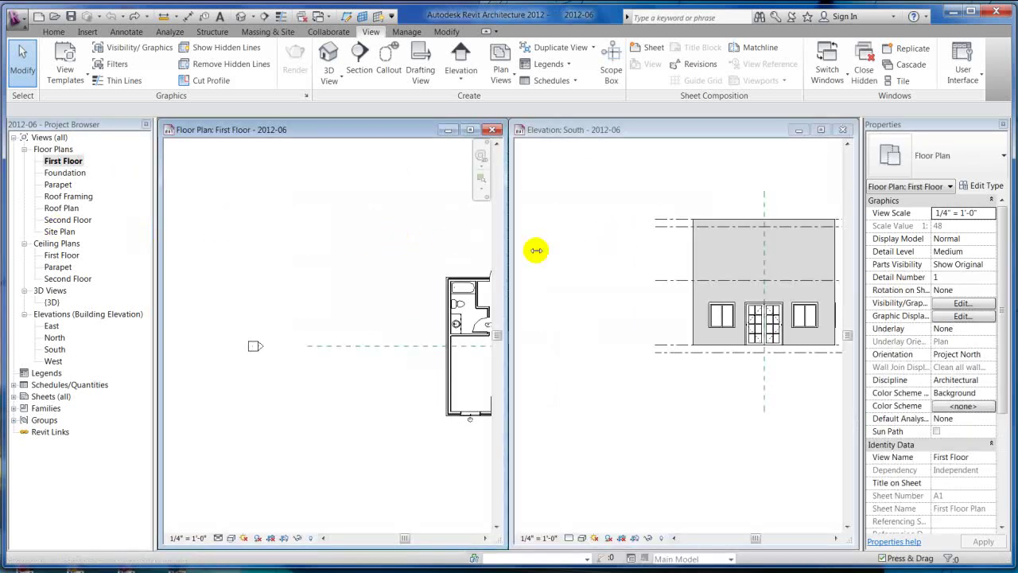
left_click(844, 129)
left_click(471, 129)
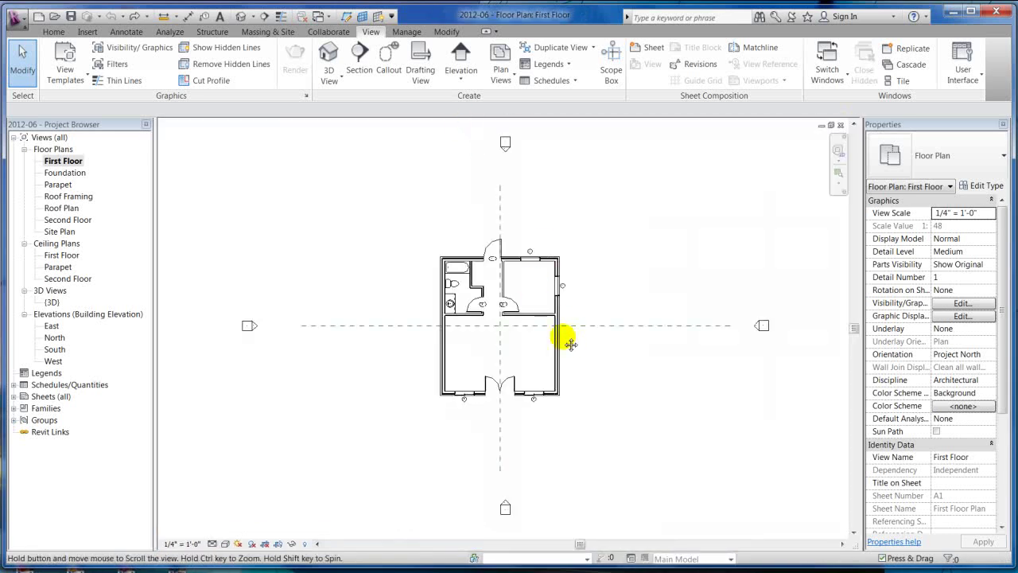
- Draw a vertical building section through the bathroom and front window from above to below the building, and flip it to look west
scroll(482, 262, "up", 5)
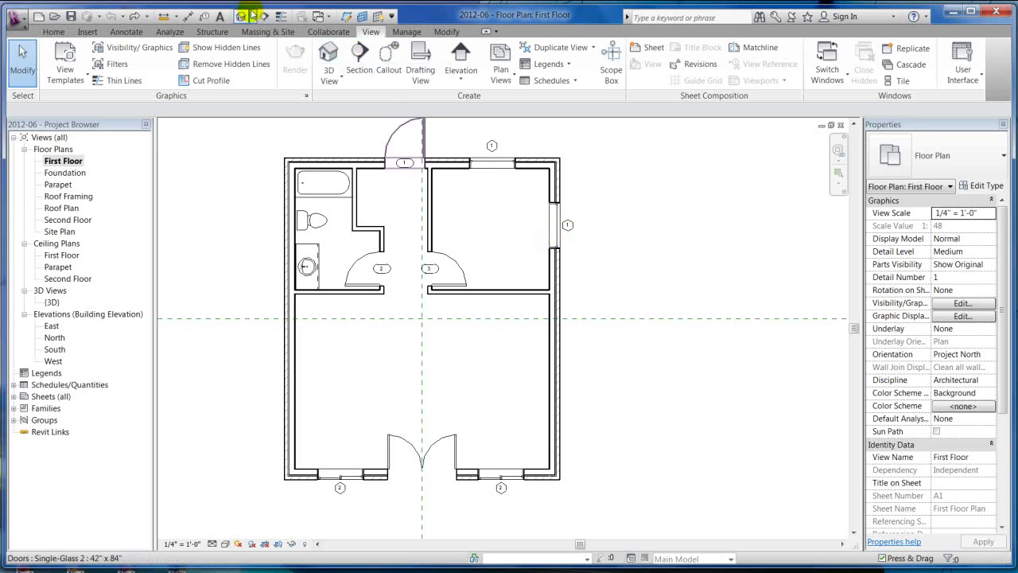
left_click(359, 58)
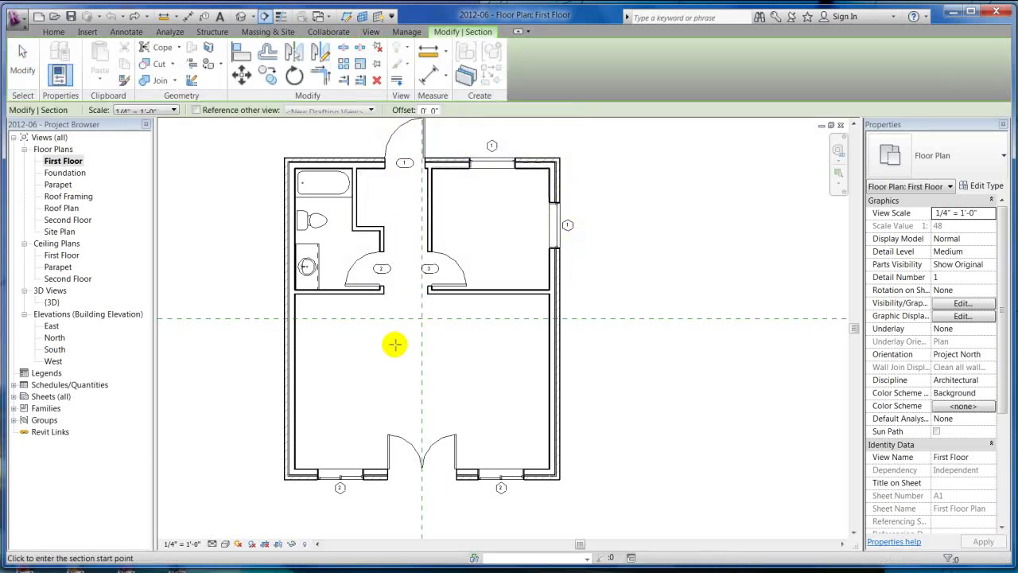
left_click(336, 130)
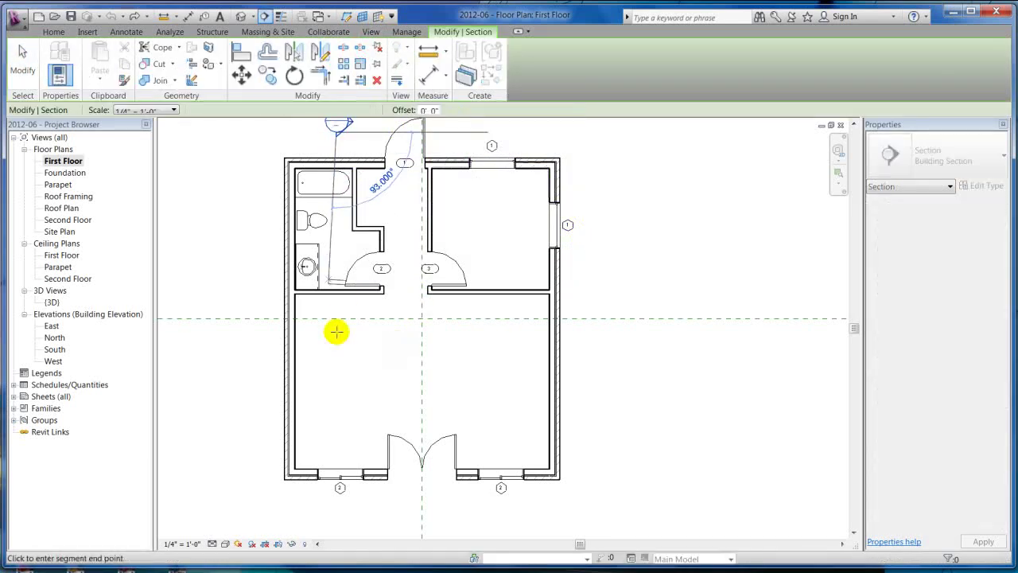
scroll(336, 329, "down", 1)
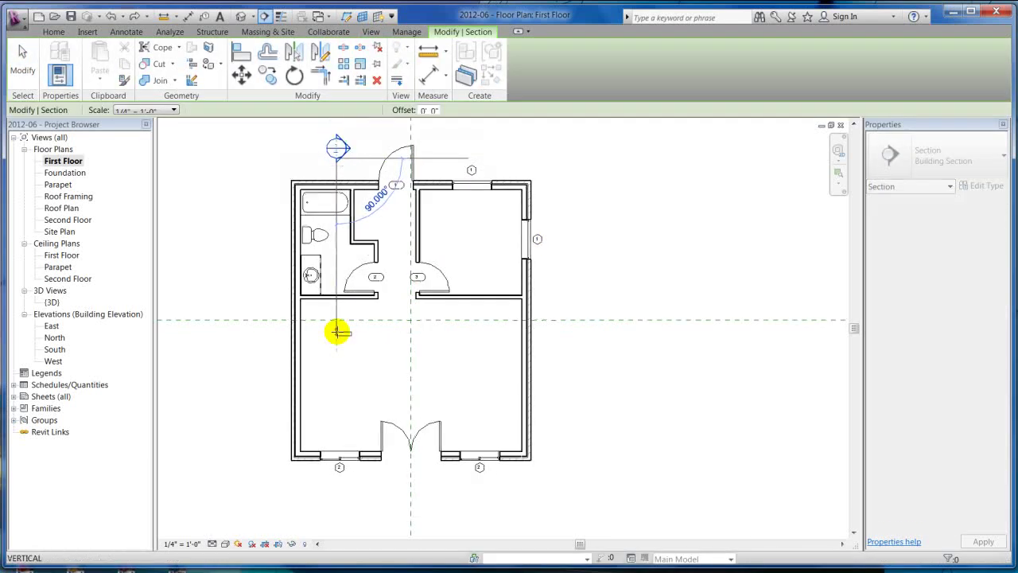
left_click(342, 498)
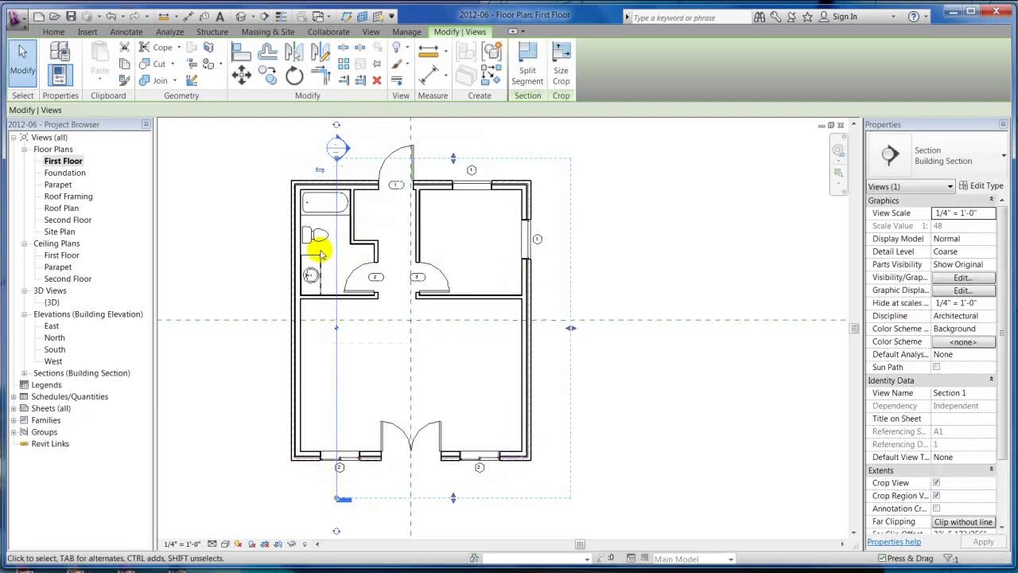
left_click(319, 169)
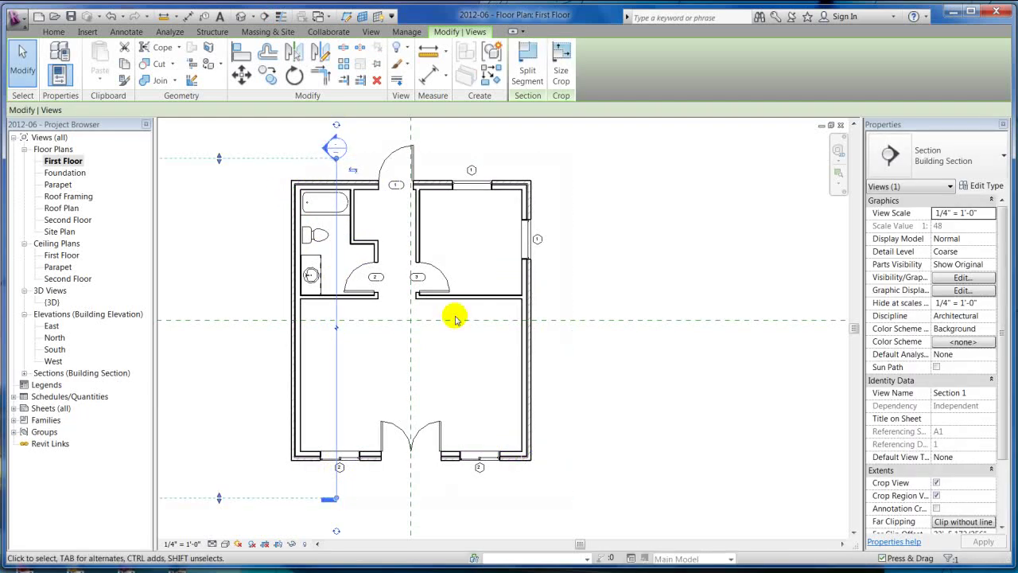
- Pull the section's far clip boundary in to just outside the west wall and open the section view
scroll(529, 257, "down", 2)
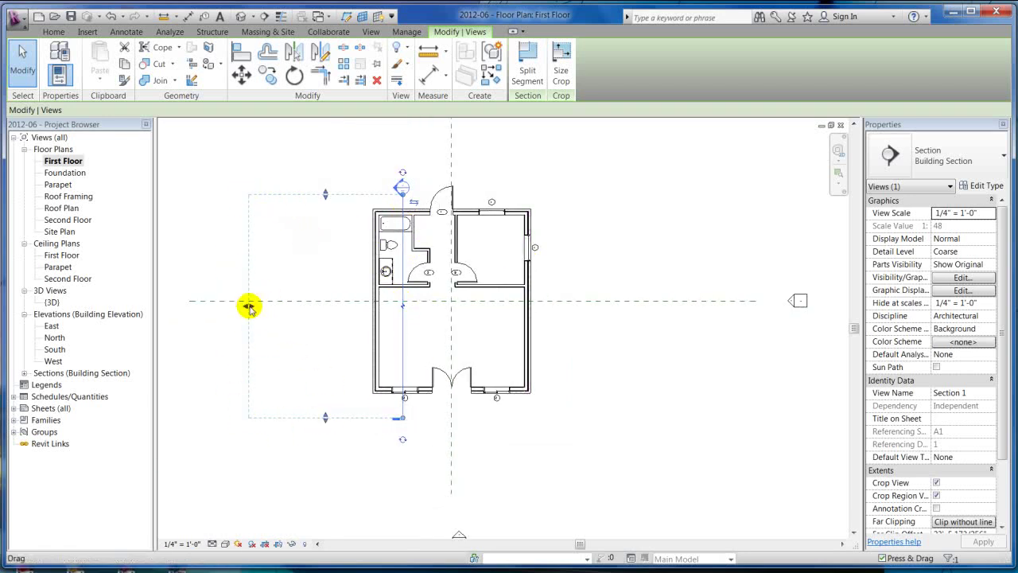
left_click_drag(256, 308, 331, 315)
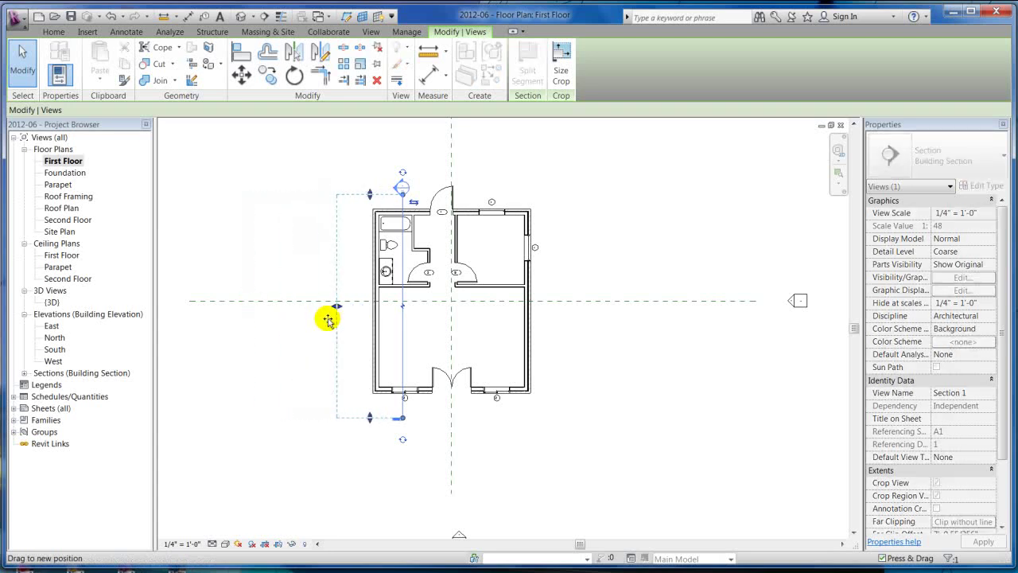
left_click(421, 145)
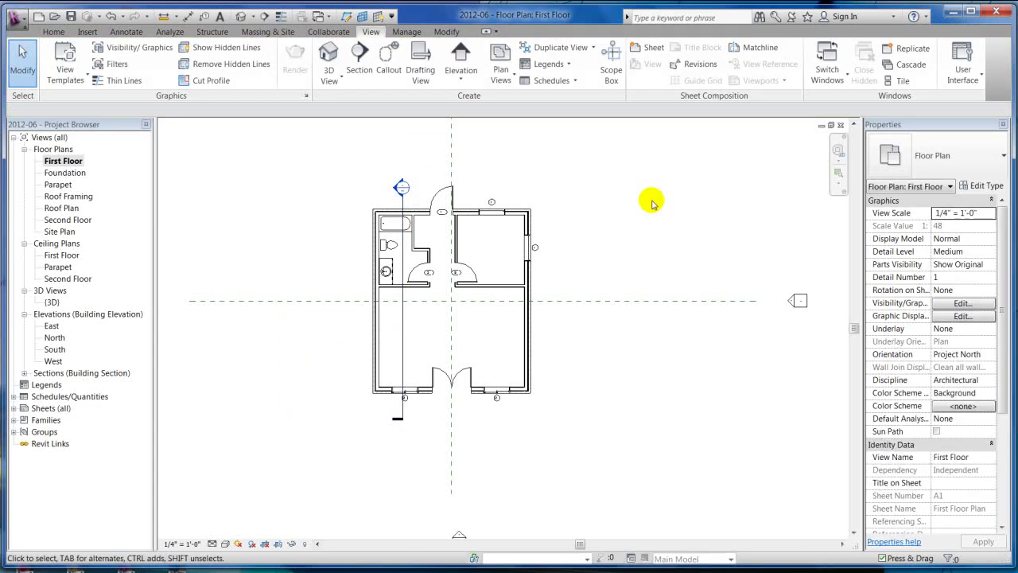
scroll(434, 183, "up", 5)
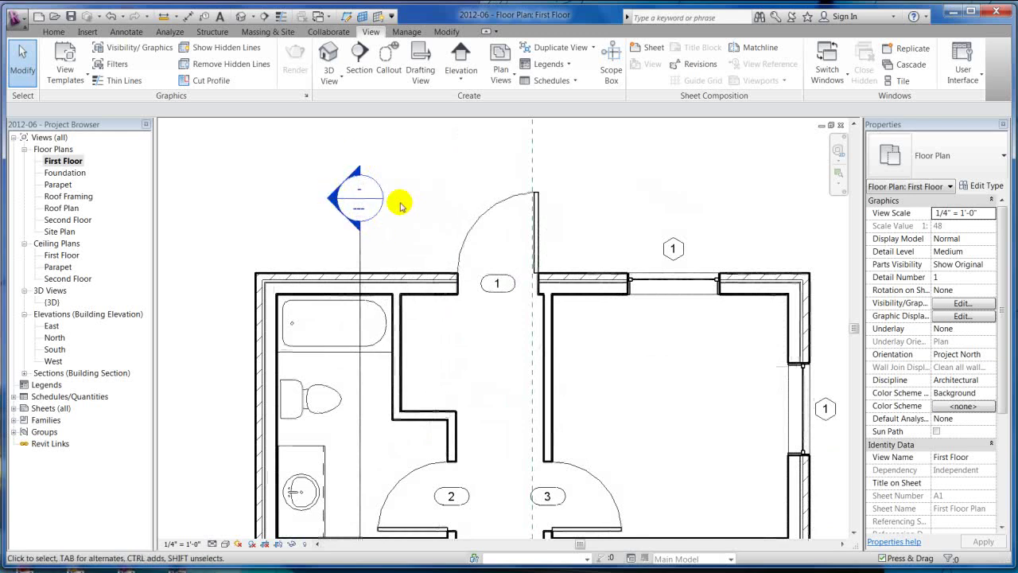
double_click(364, 202)
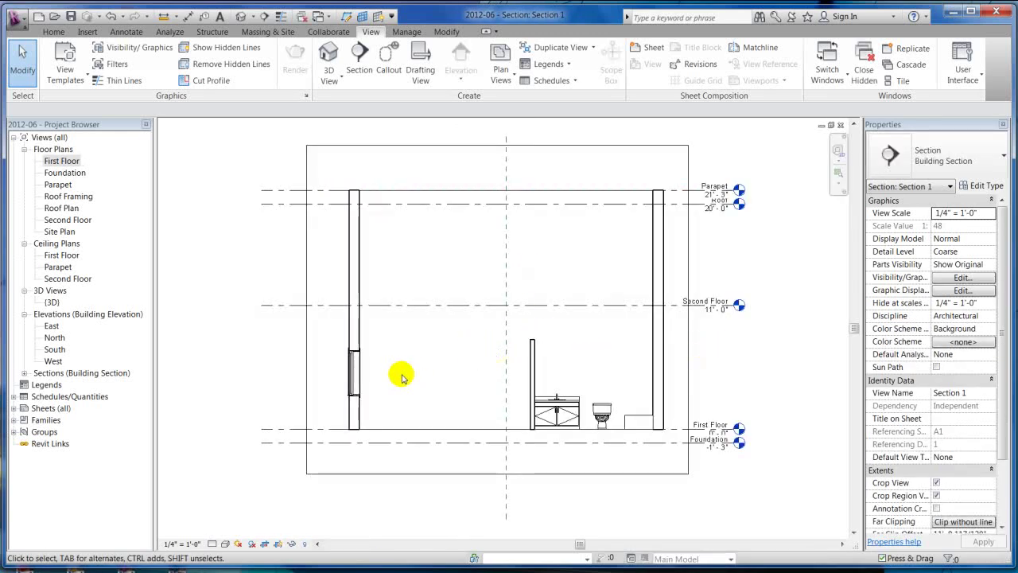
- Set the building section view's detail level to Medium
left_click(214, 544)
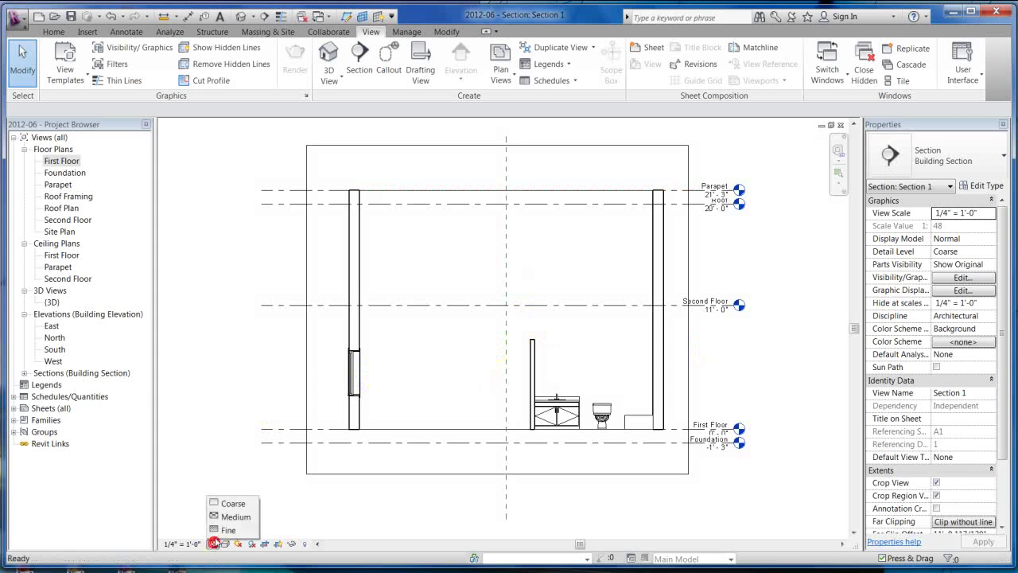
left_click(236, 517)
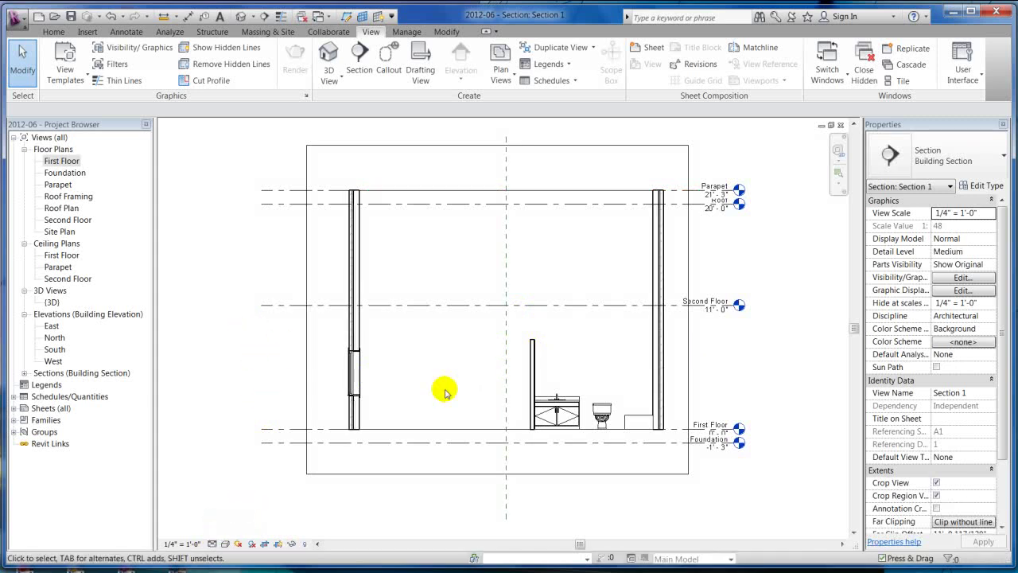
scroll(506, 422, "up", 3)
scroll(505, 416, "down", 3)
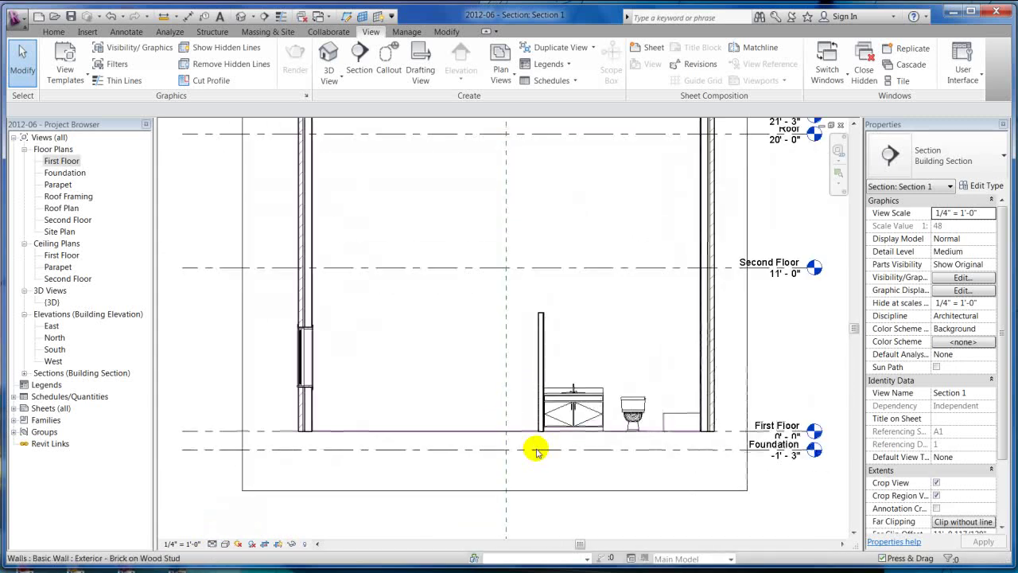
- Examine the bathroom fixtures, the cut wall layers and the cut front window in the section
scroll(705, 443, "up", 4)
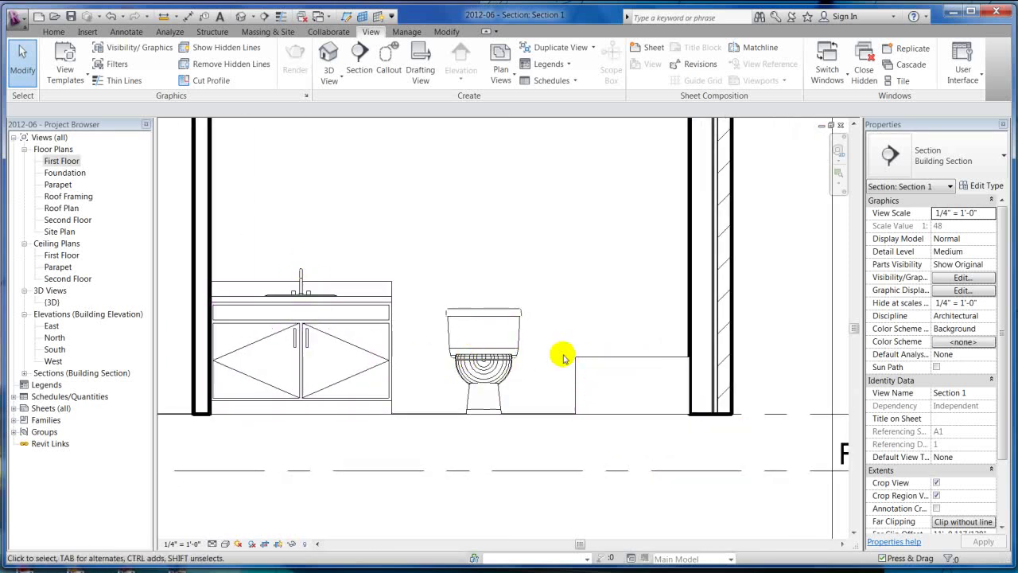
scroll(509, 346, "down", 3)
scroll(422, 340, "up", 1)
scroll(451, 193, "down", 2)
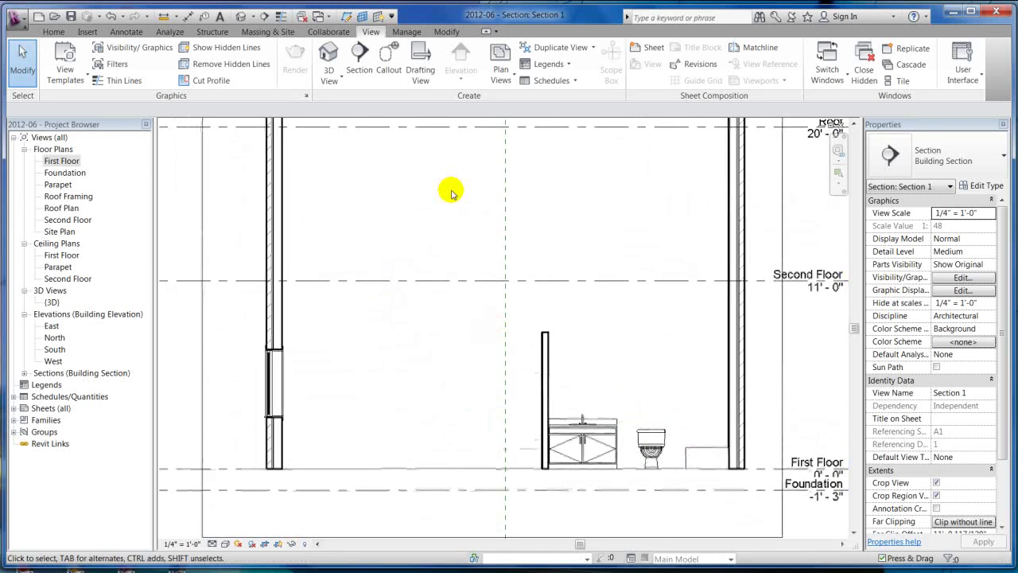
scroll(268, 417, "up", 1)
scroll(282, 348, "up", 3)
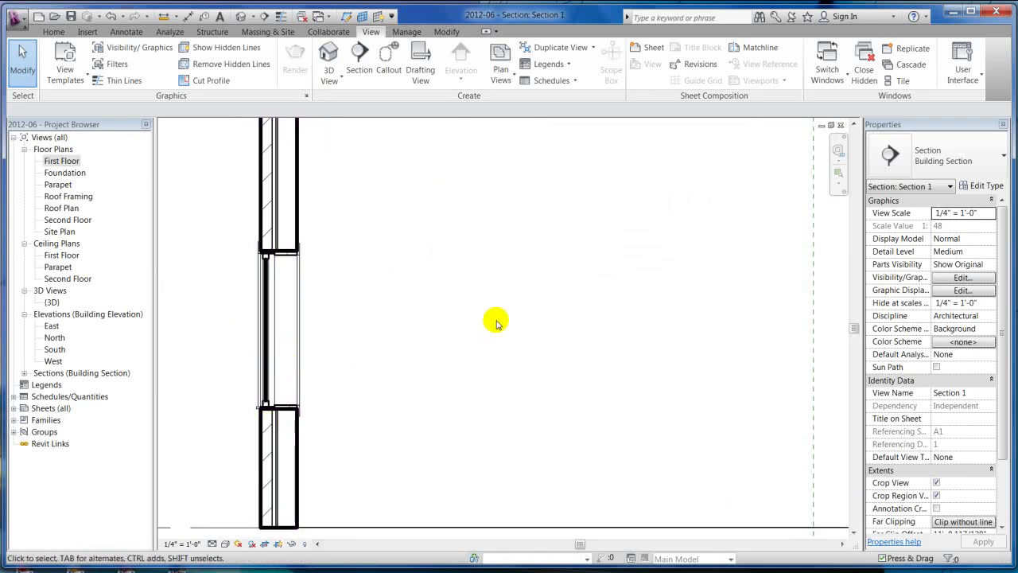
scroll(495, 322, "down", 4)
scroll(495, 322, "down", 3)
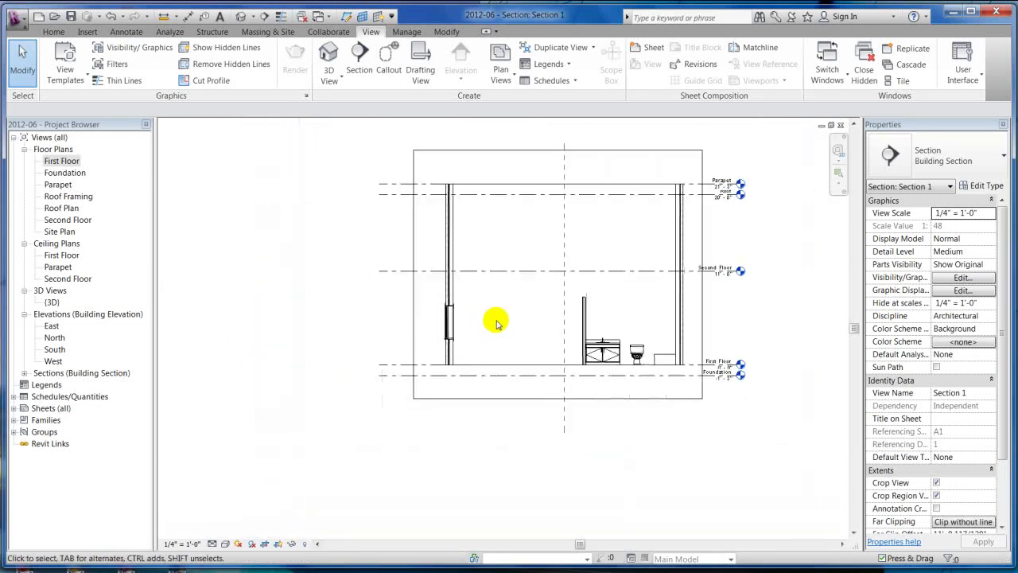
- Add an elbow to the Foundation level line to drop its head clear of First Floor, and reposition the elbow's bend points
scroll(790, 205, "up", 2)
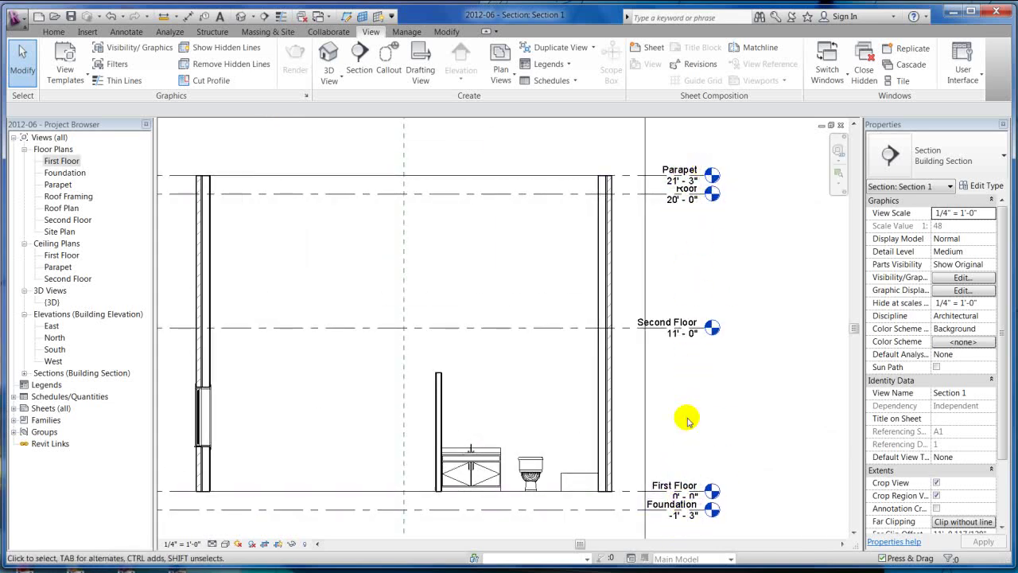
middle_click_drag(699, 415, 610, 345)
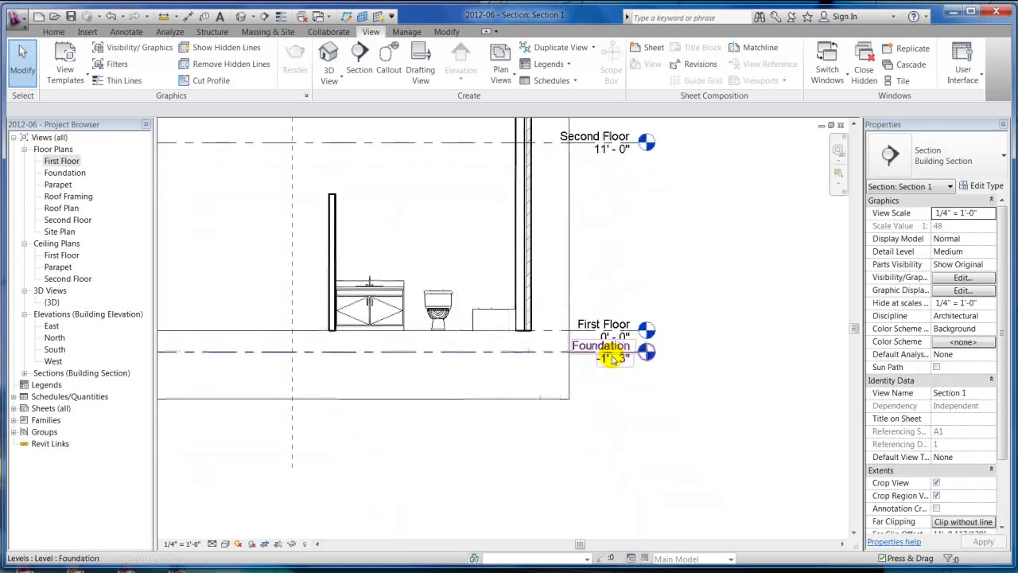
scroll(475, 343, "up", 3)
left_click(422, 346)
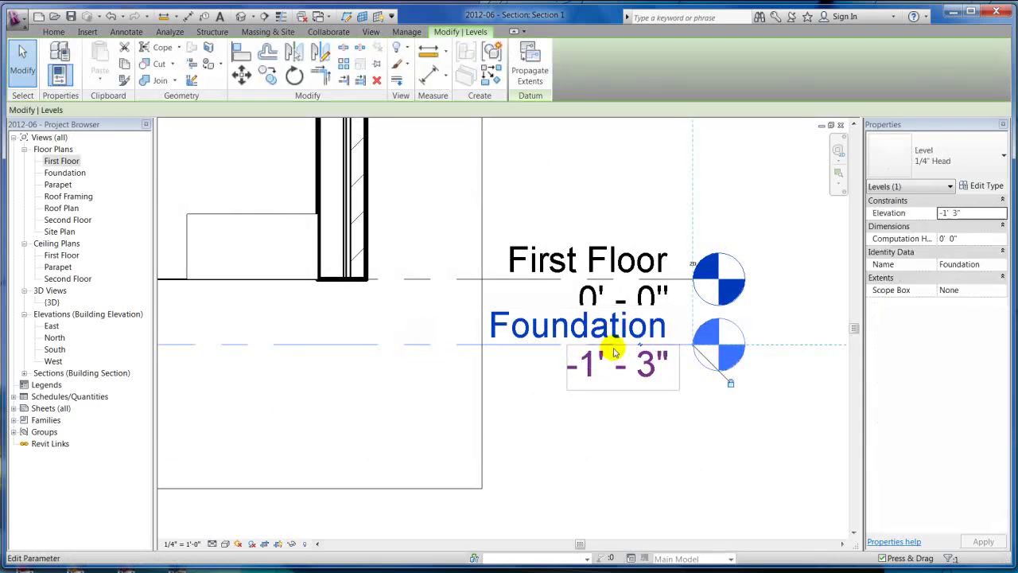
left_click(640, 347)
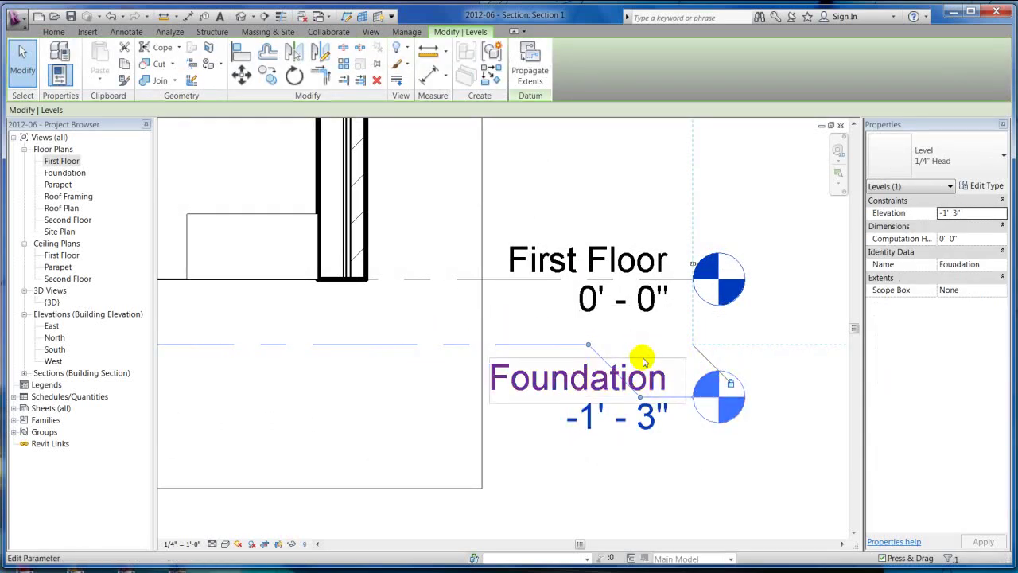
scroll(641, 357, "down", 2)
left_click_drag(549, 387, 611, 351)
left_click_drag(524, 361, 580, 411)
left_click(712, 409)
scroll(733, 384, "down", 2)
scroll(733, 385, "down", 1)
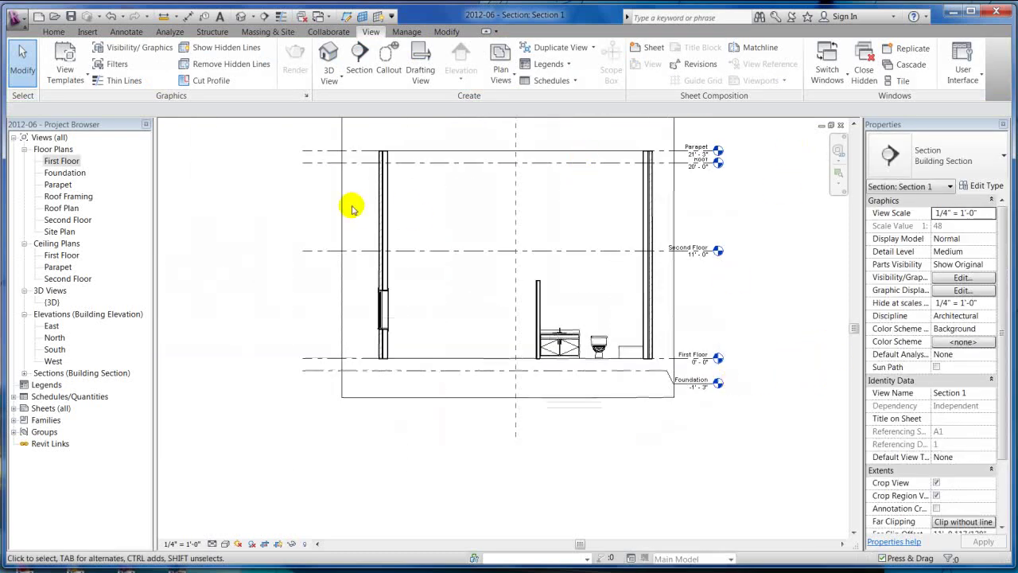
- Open the First Floor plan and go to the South elevation from its marker below the building
double_click(64, 163)
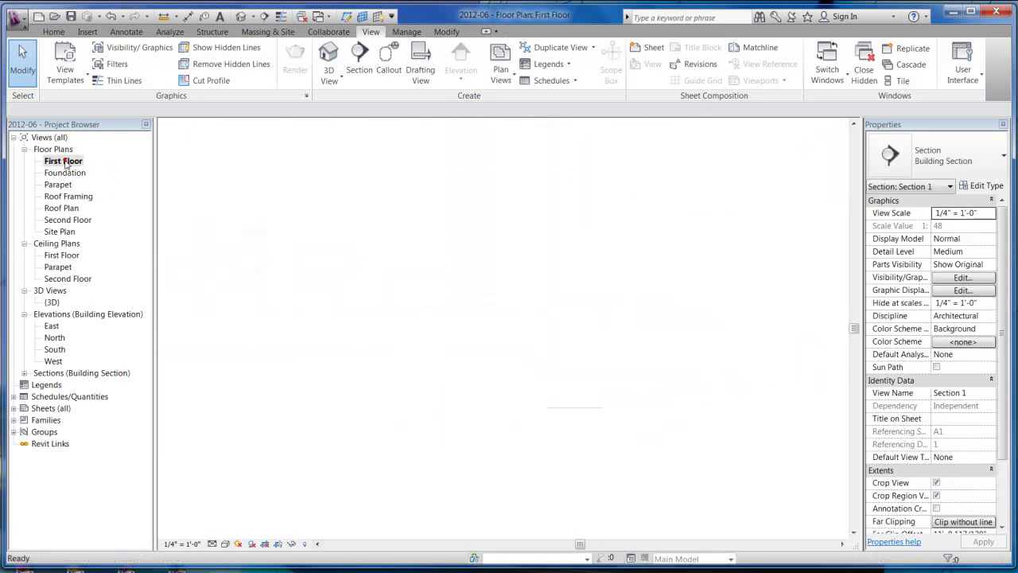
scroll(496, 200, "down", 2)
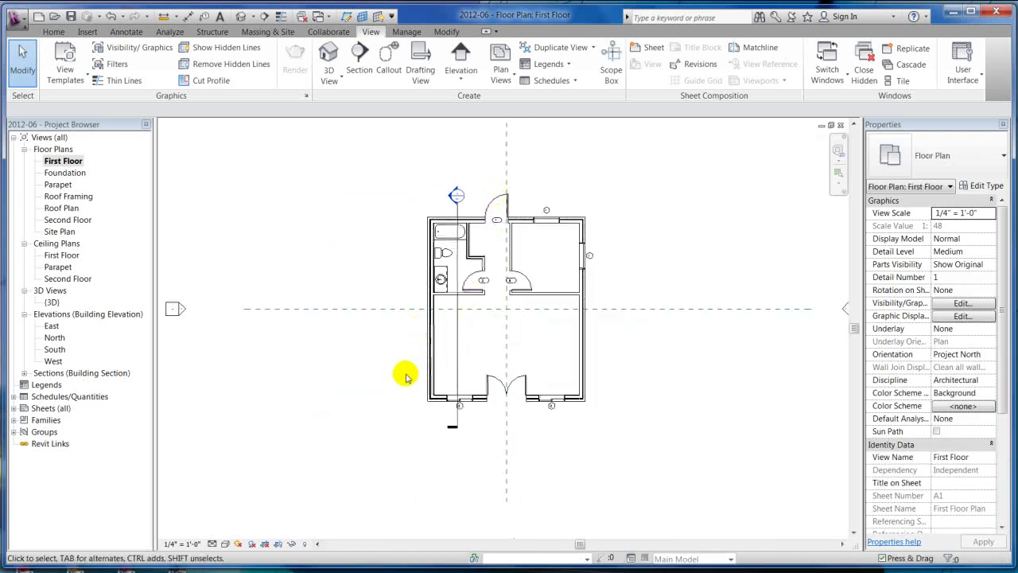
mouse_move(448, 454)
middle_mouse_down()
mouse_move(483, 289)
mouse_move(481, 322)
middle_mouse_up()
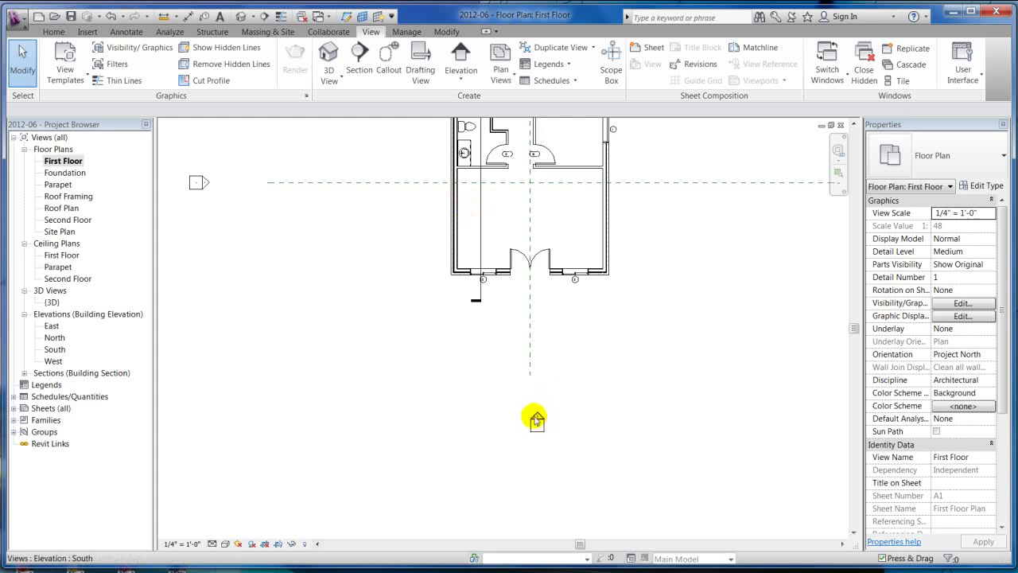
double_click(538, 422)
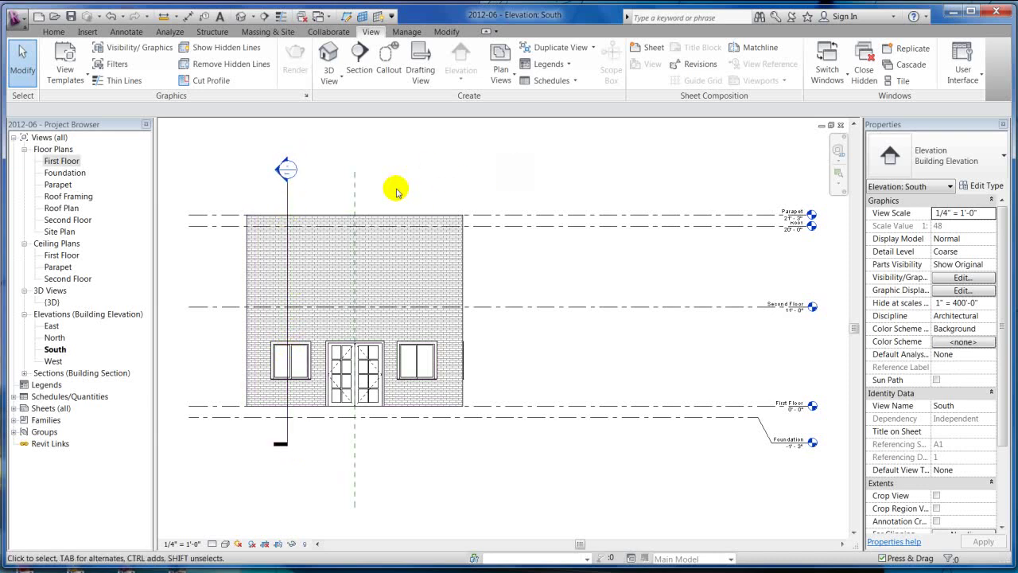
- Hide the whole section category in the South elevation by way of the section line over the window
scroll(528, 199, "down", 2)
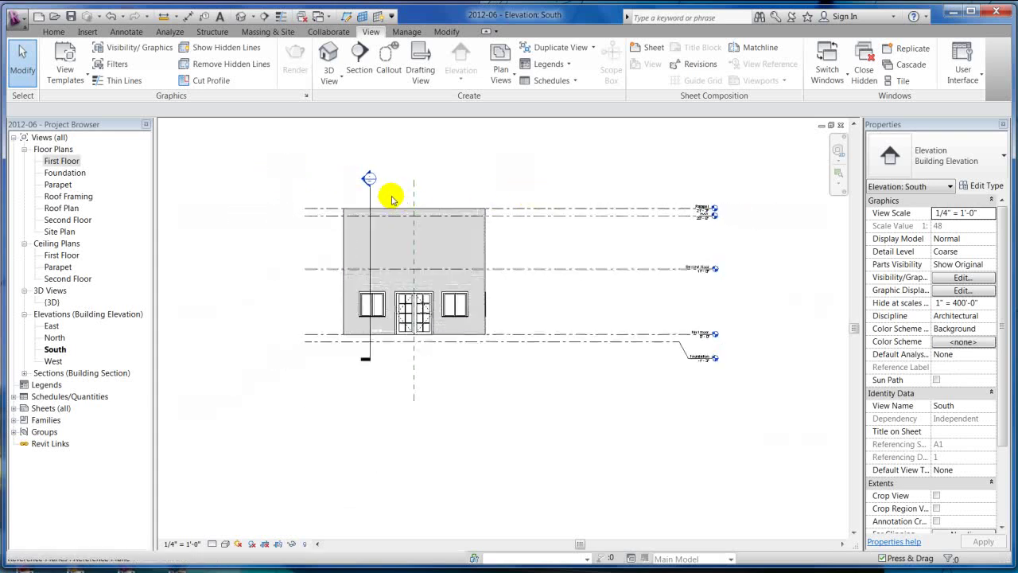
scroll(409, 203, "up", 4)
scroll(448, 272, "down", 1)
scroll(389, 207, "down", 2)
middle_click_drag(390, 207, 363, 181)
left_click(340, 152)
right_click(390, 165)
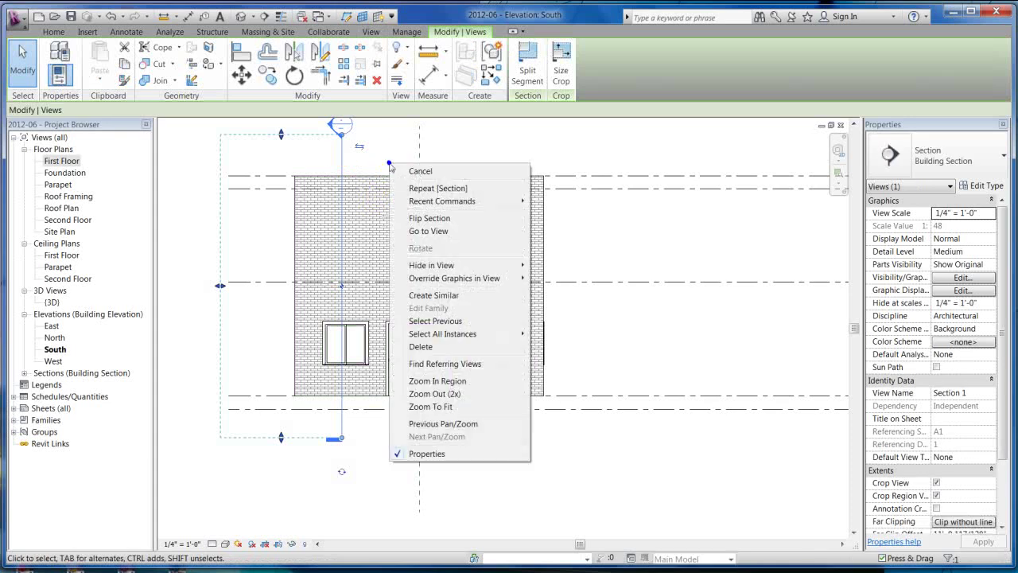
mouse_move(445, 264)
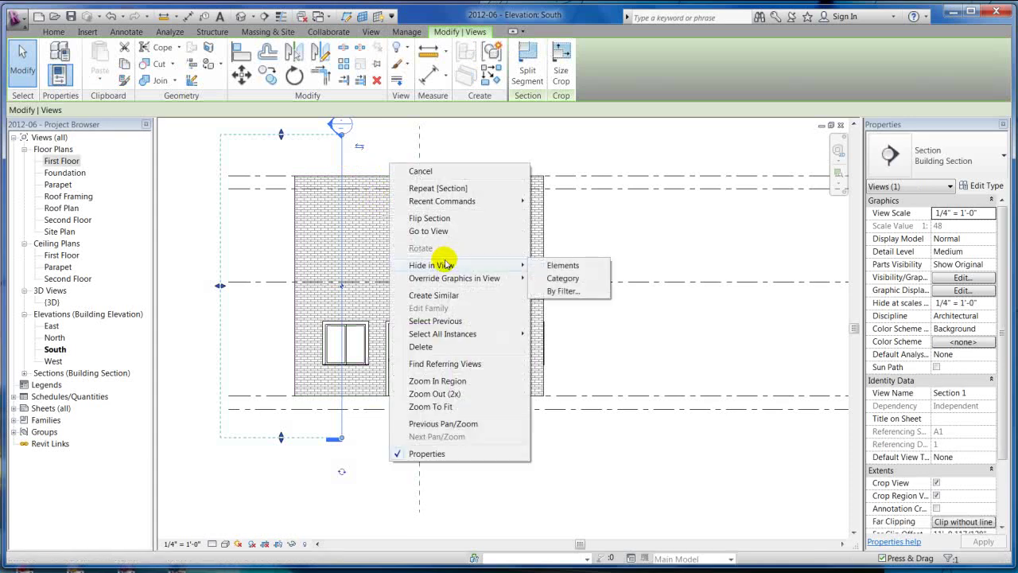
left_click(566, 280)
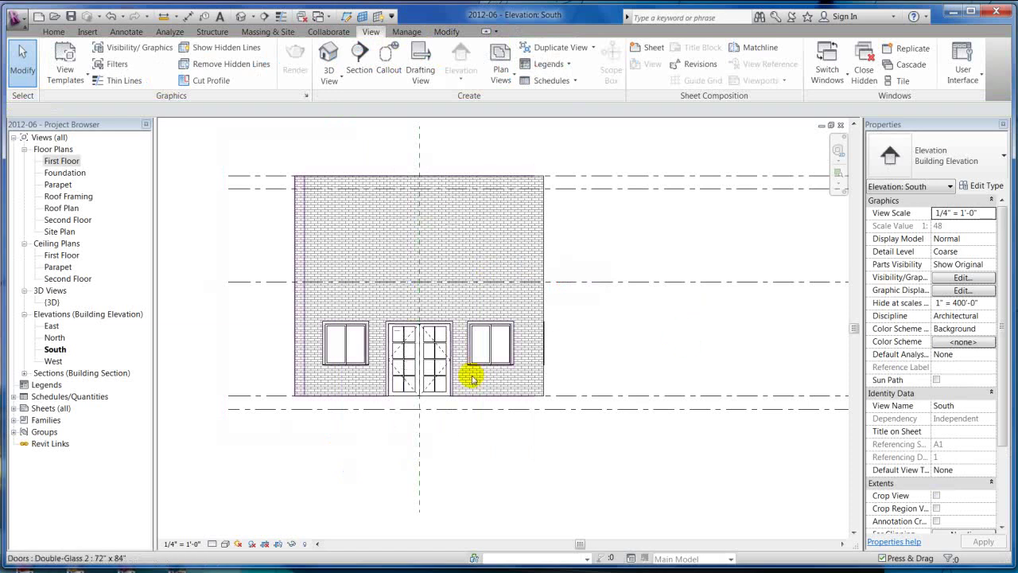
- Return to the First Floor plan and open the building section from its section head, looking at the bathroom fixtures
double_click(84, 163)
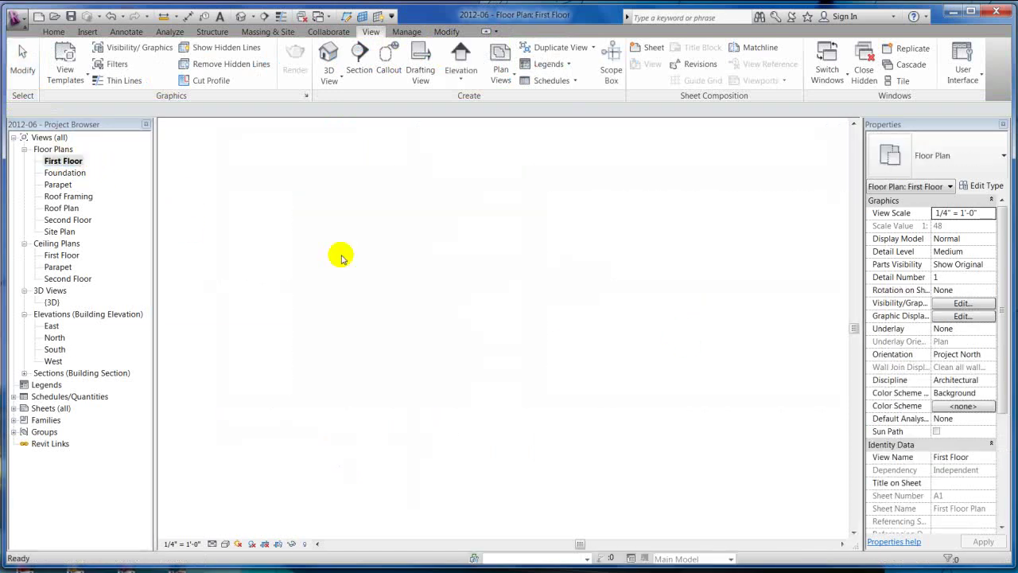
middle_click_drag(453, 282, 397, 410)
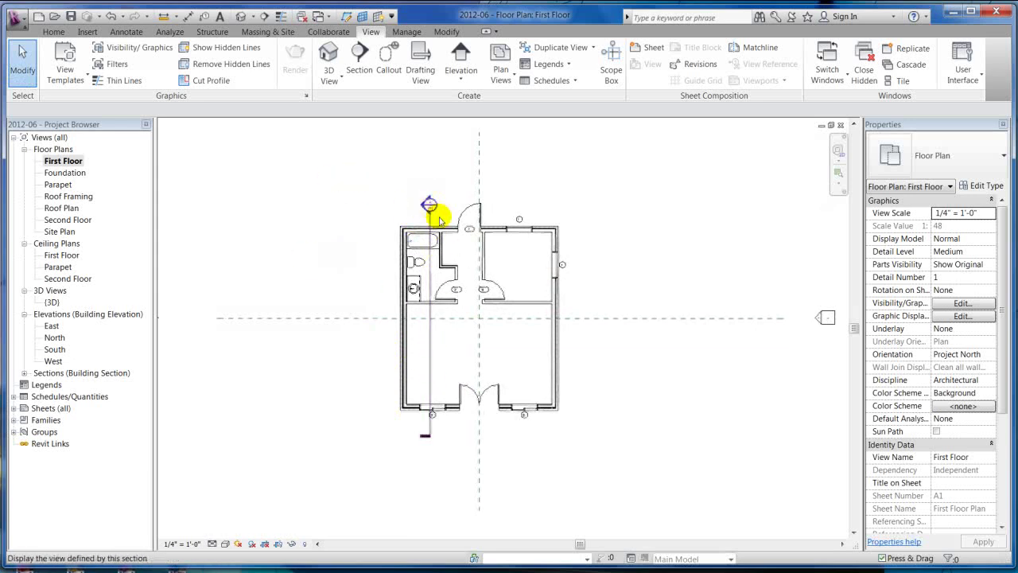
scroll(429, 206, "up", 5)
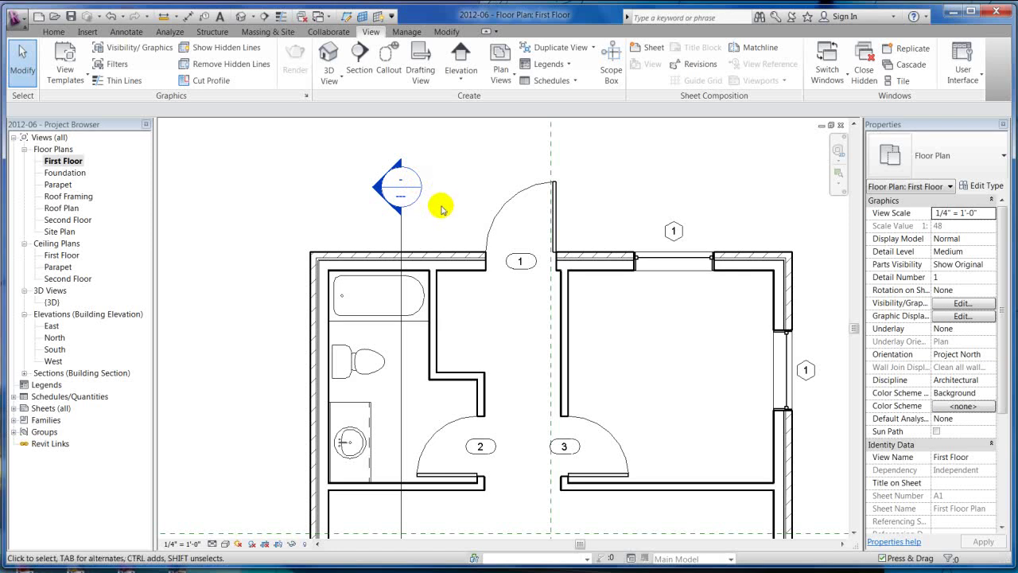
scroll(464, 172, "up", 1)
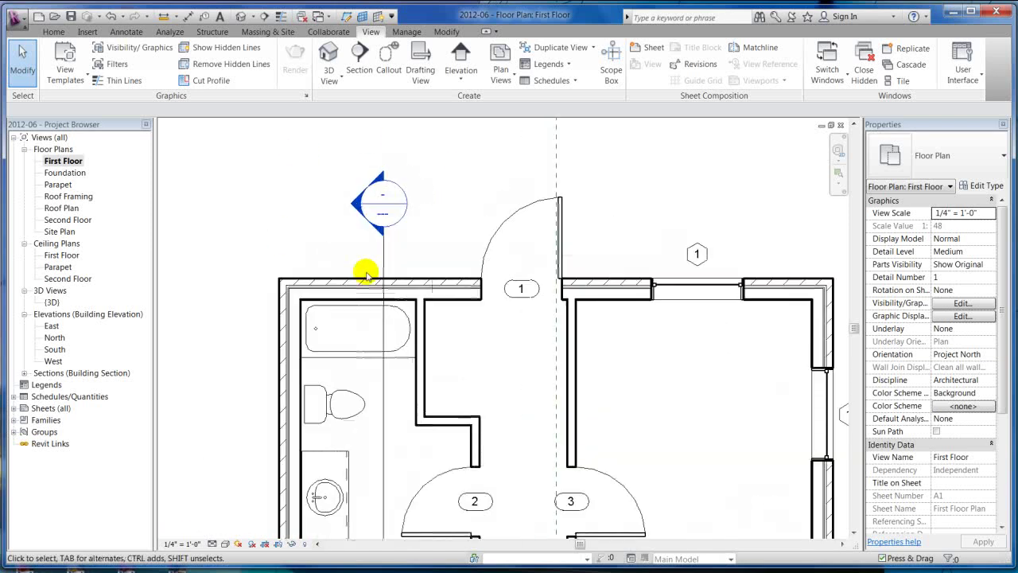
scroll(485, 275, "down", 3)
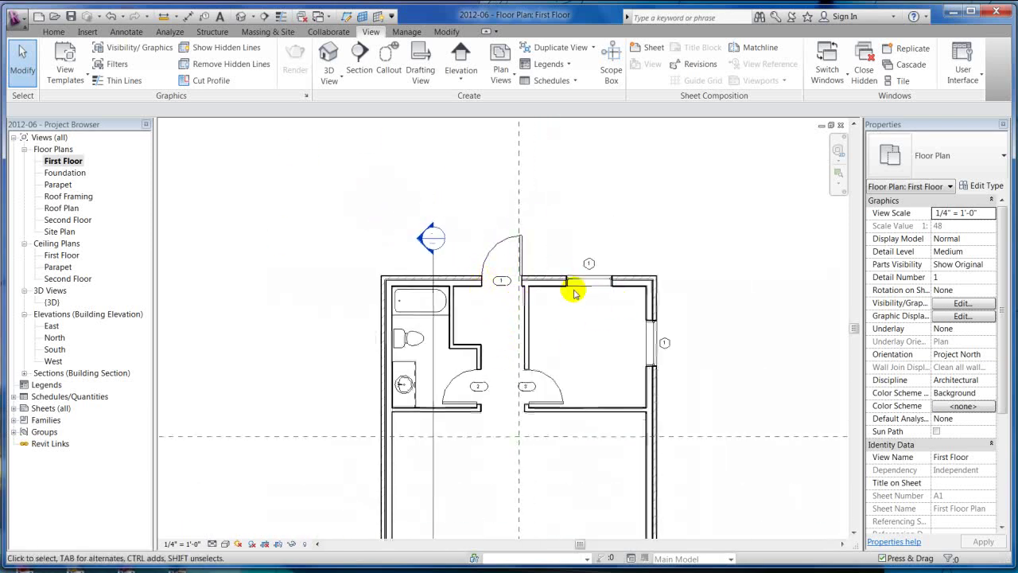
scroll(496, 243, "up", 3)
double_click(339, 219)
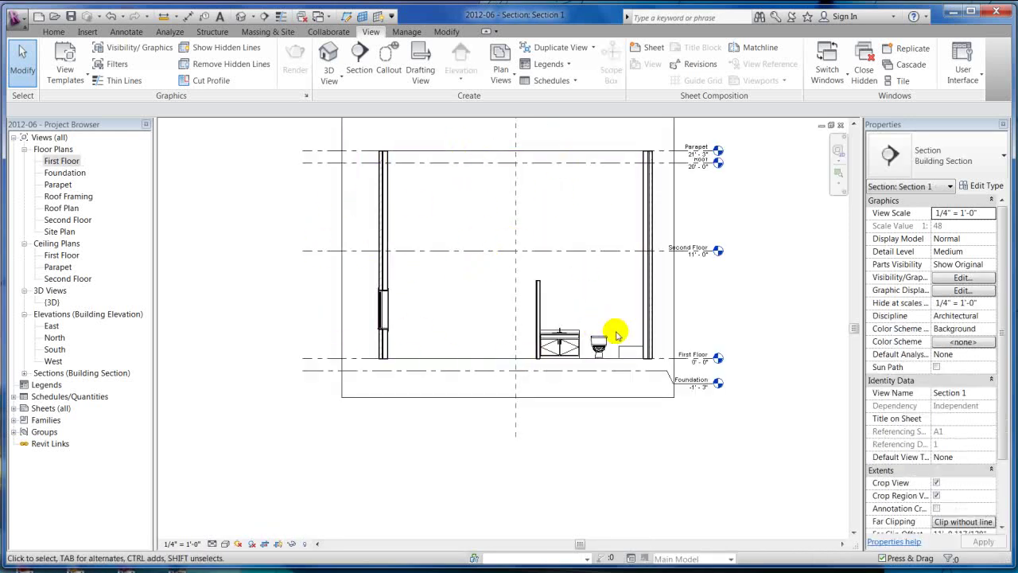
scroll(620, 329, "up", 4)
scroll(627, 402, "up", 2)
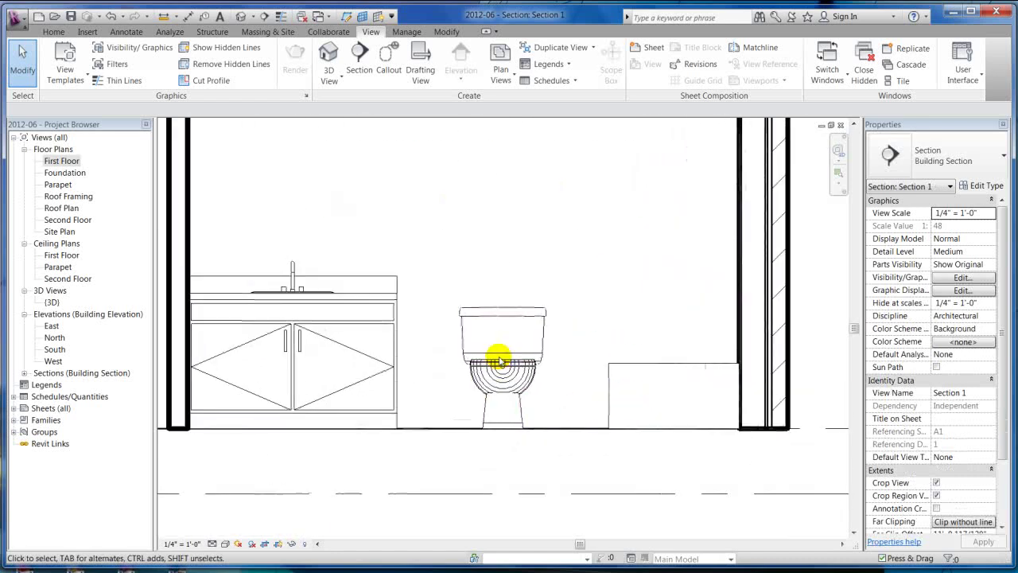
- Tile the open views, close the South elevation and retile the section and First Floor plan side by side
key("w")
key("t")
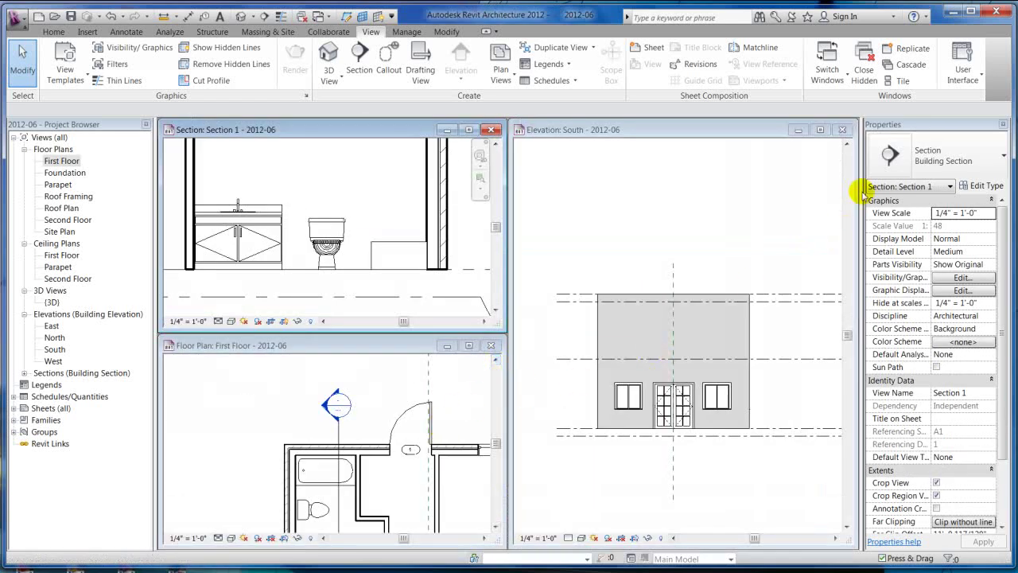
left_click(843, 129)
key("w")
key("t")
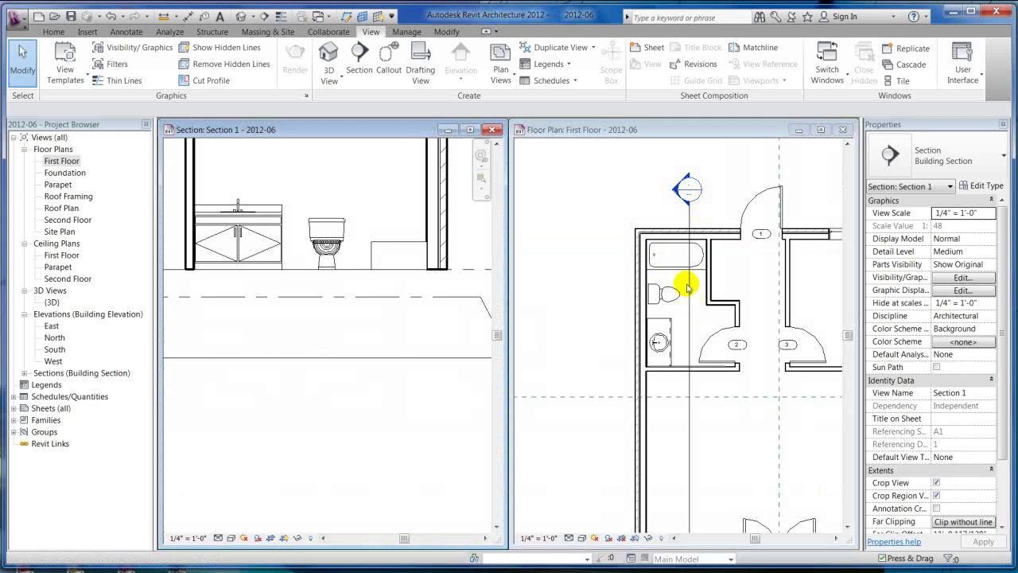
- With the plan's bathroom in view, select the toilet in the section and set its distance from the wall behind the bathtub to 4'
left_click(659, 268)
middle_click_drag(652, 249, 665, 237)
scroll(665, 237, "up", 2)
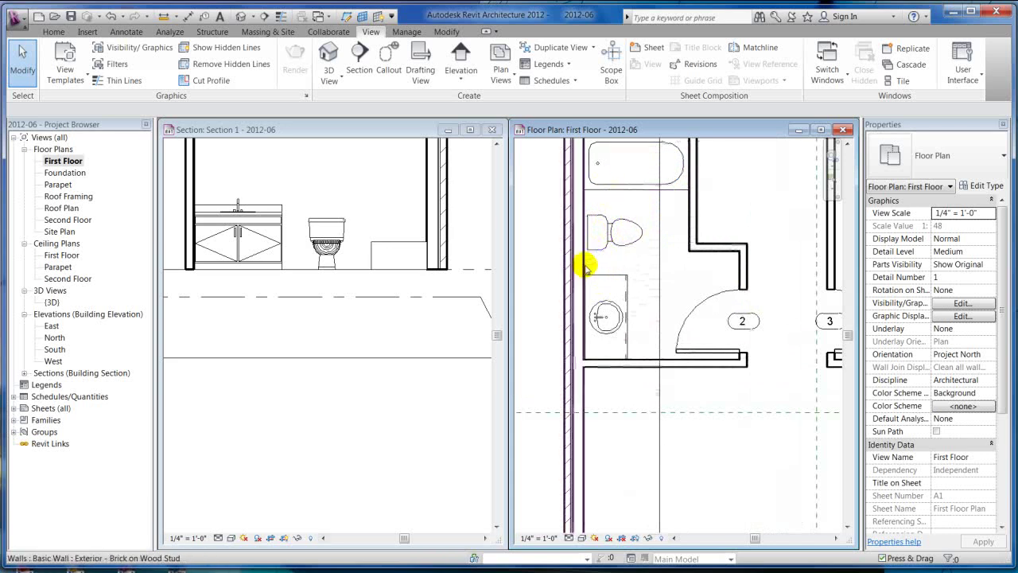
left_click(329, 183)
scroll(318, 186, "up", 2)
left_click(357, 253)
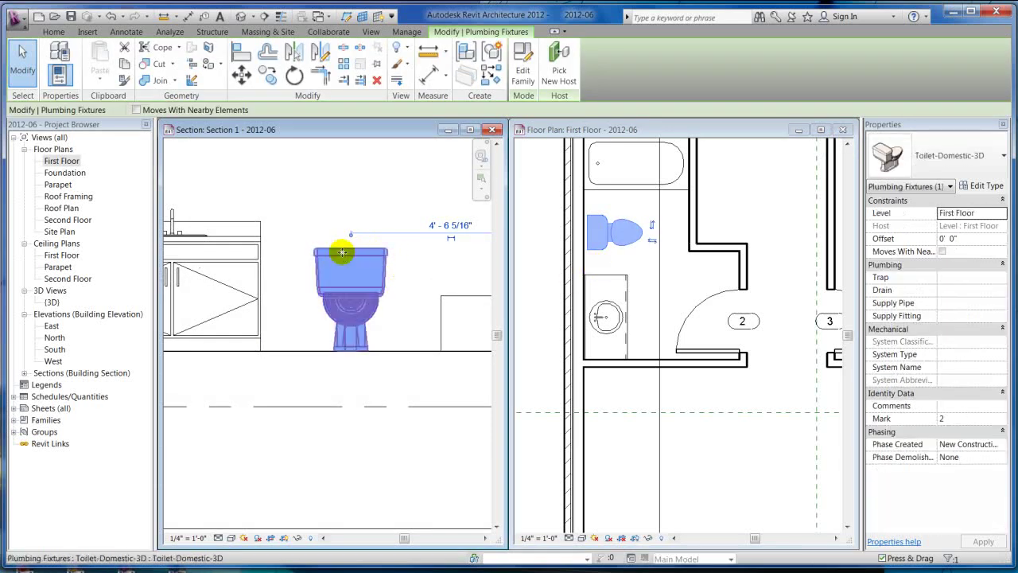
middle_click_drag(397, 268, 295, 266)
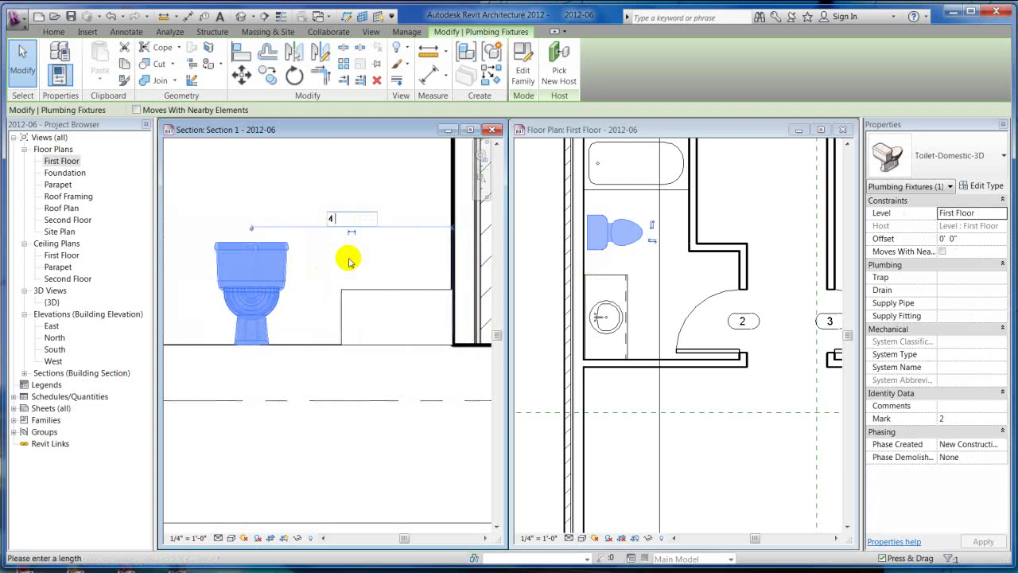
key("Return")
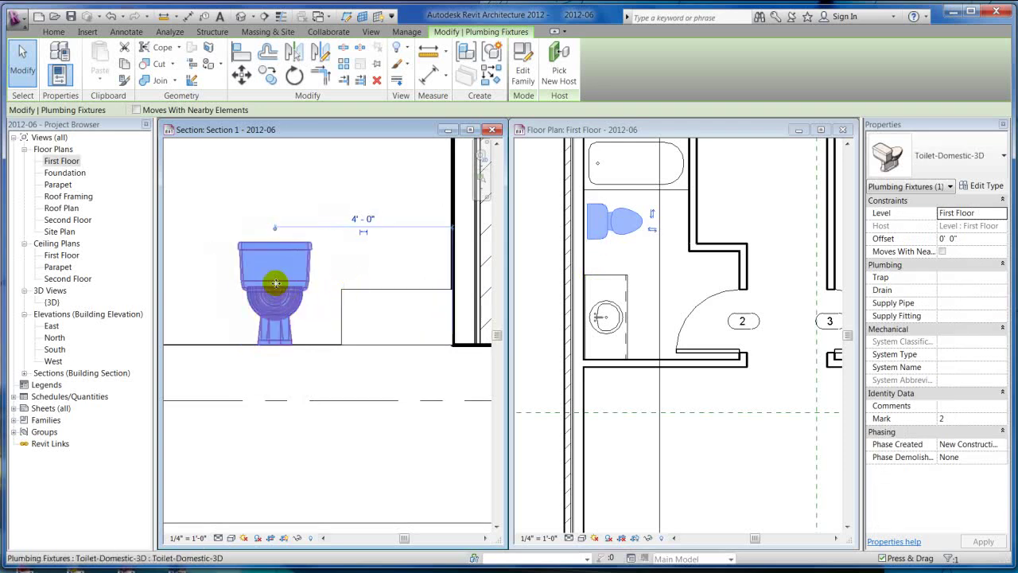
scroll(420, 317, "down", 2)
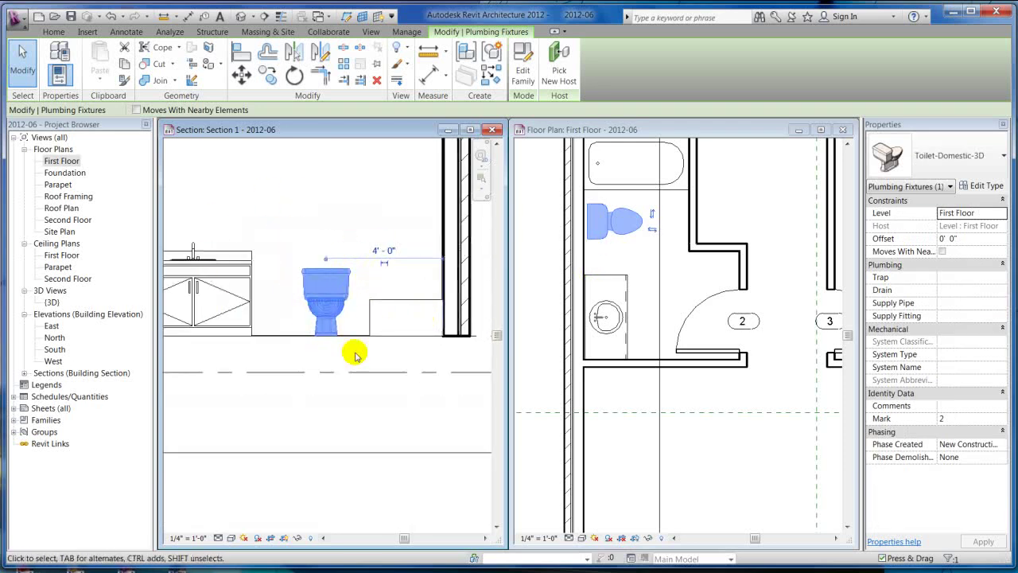
left_click(352, 405)
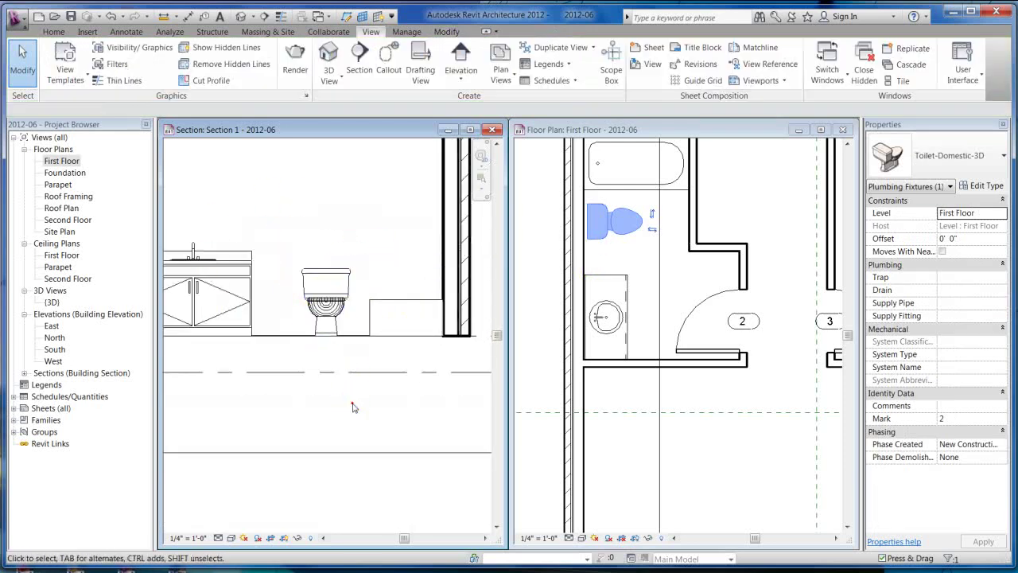
- Move the toilet in the section against the vanity and back to about 4' - 5" from the wall behind the bathtub
left_click(657, 249)
scroll(660, 296, "down", 3)
scroll(659, 289, "up", 5)
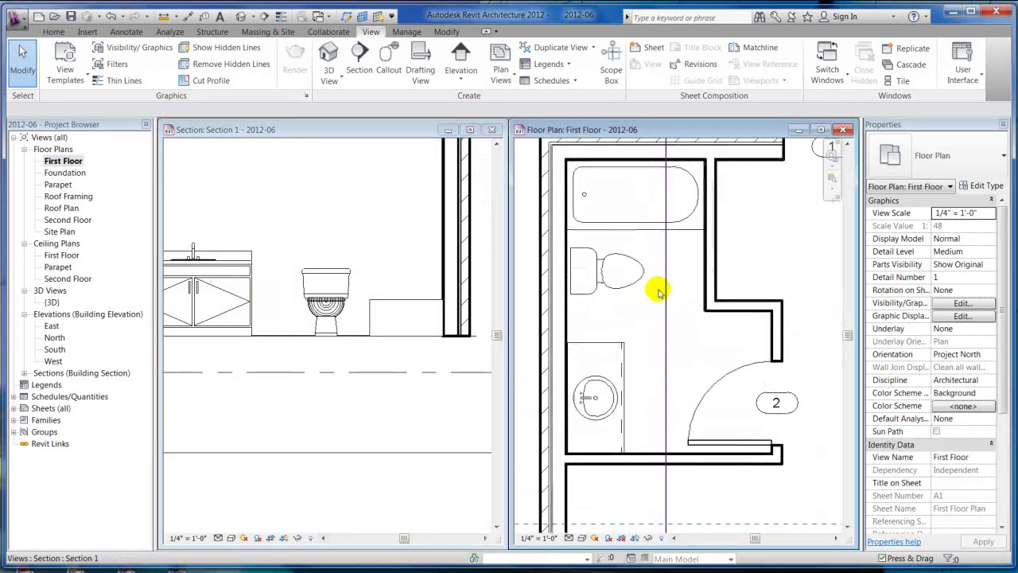
left_click(328, 315)
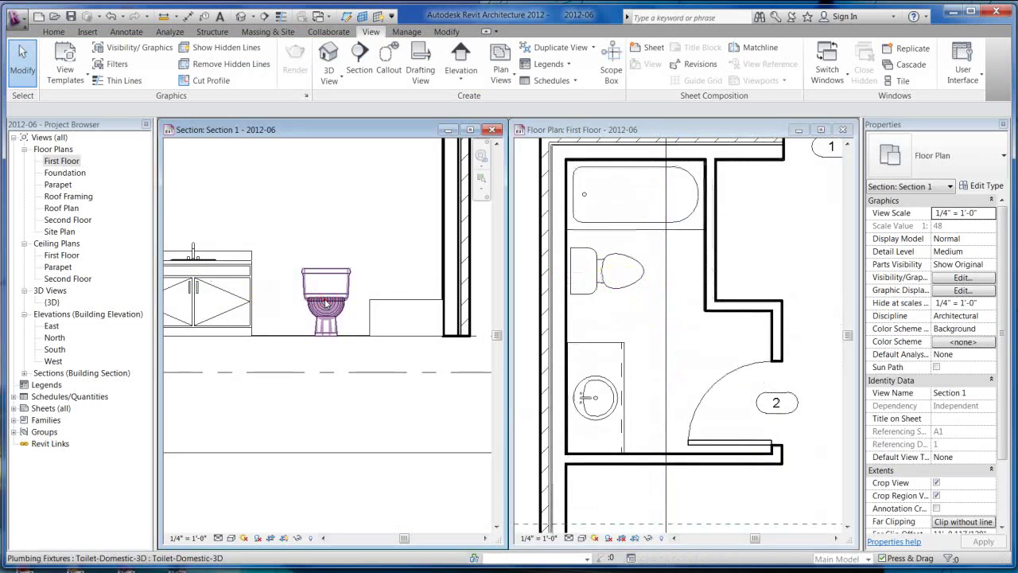
left_click(329, 318)
left_click_drag(296, 300, 271, 293)
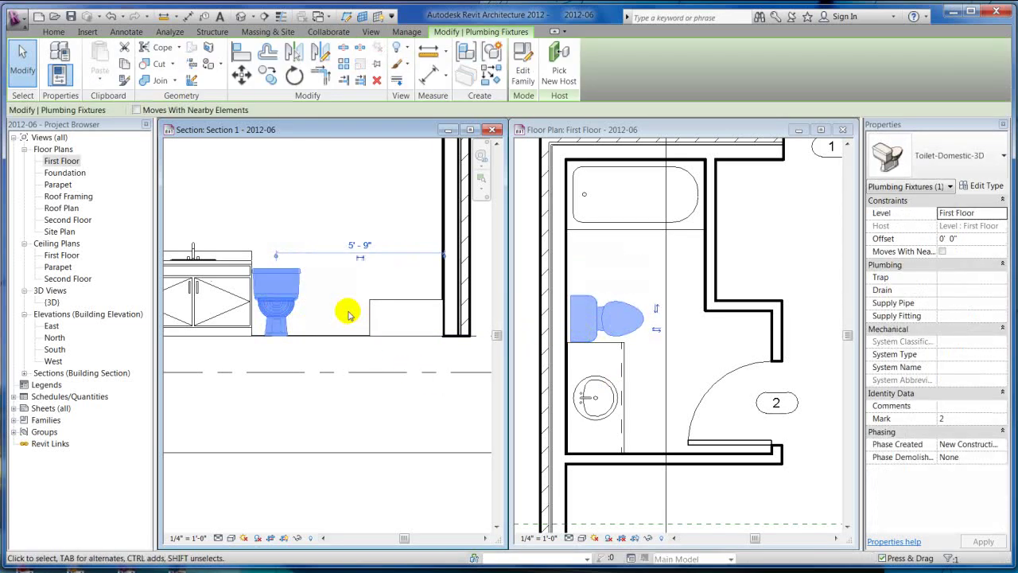
left_click_drag(291, 303, 315, 363)
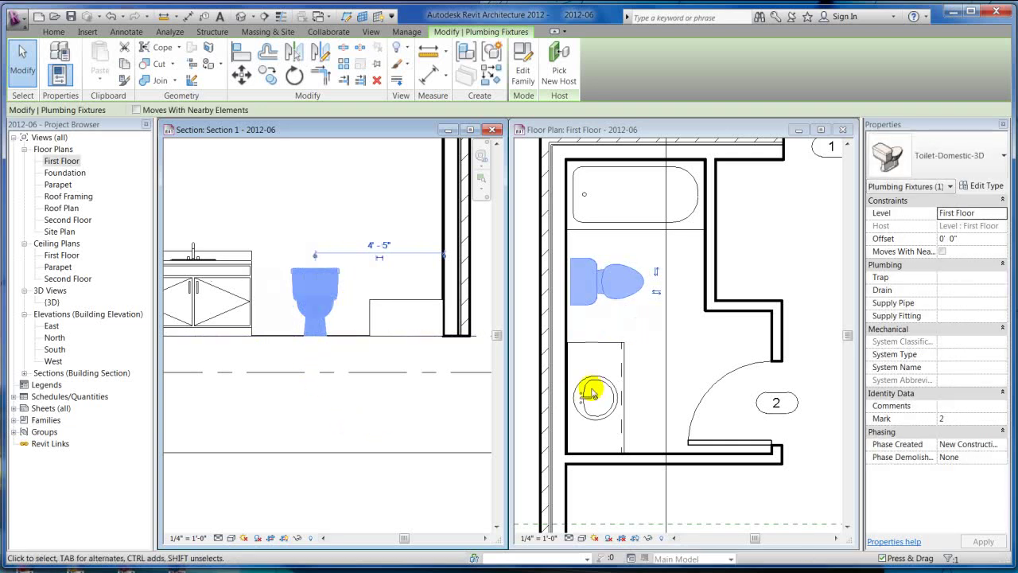
left_click(649, 355)
- Examine the full extent of the building section alongside its section line in the First Floor plan
left_click(353, 141)
scroll(353, 283, "down", 3)
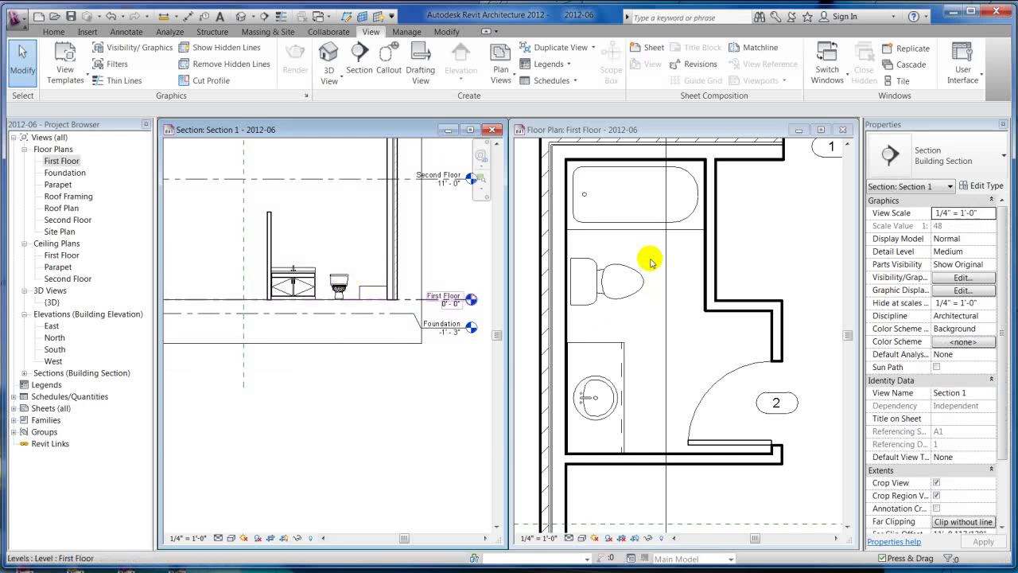
left_click(684, 282)
scroll(687, 279, "down", 5)
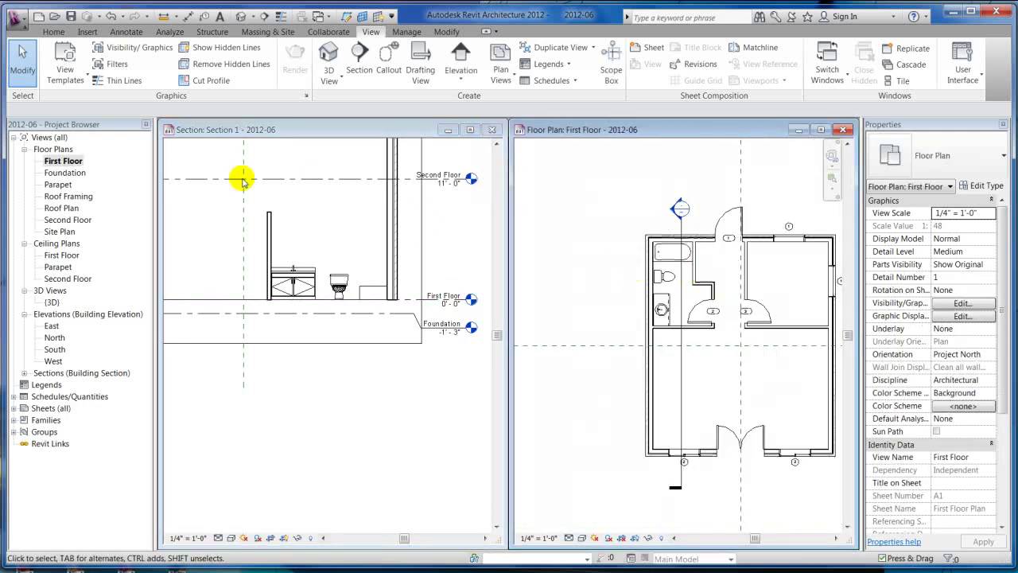
left_click(256, 316)
scroll(442, 402, "down", 5)
scroll(364, 325, "up", 4)
scroll(366, 328, "down", 4)
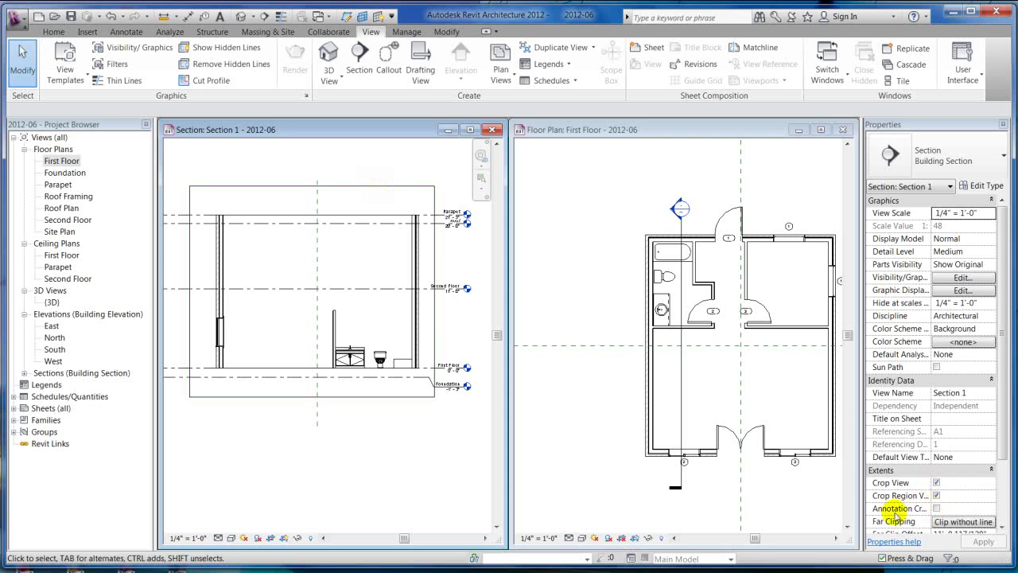
- Toggle the building section's annotation crop on and off, checking its boundary around the crop region
left_click(936, 507)
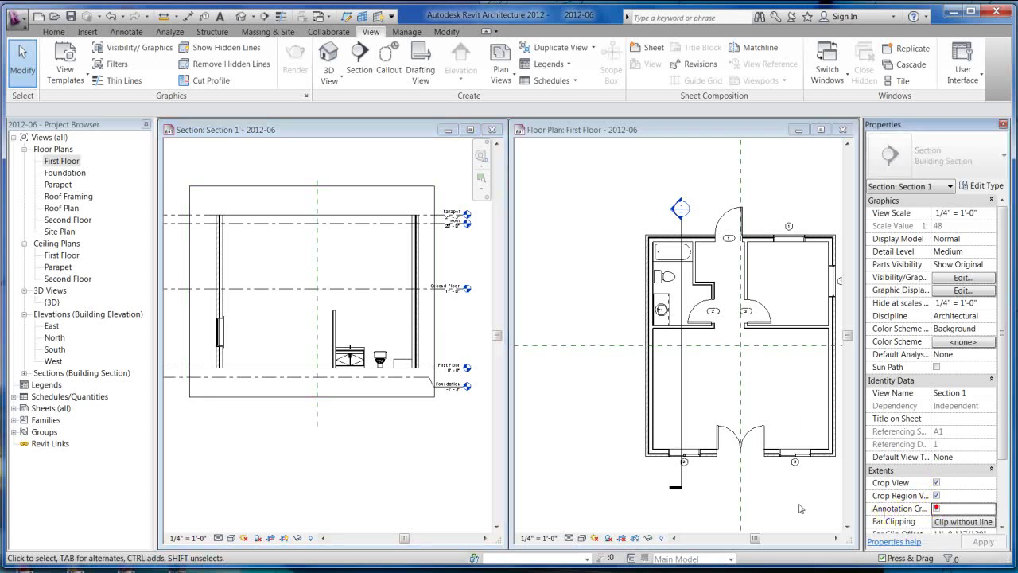
mouse_move(398, 182)
middle_mouse_down()
mouse_move(387, 227)
mouse_move(402, 222)
middle_mouse_up()
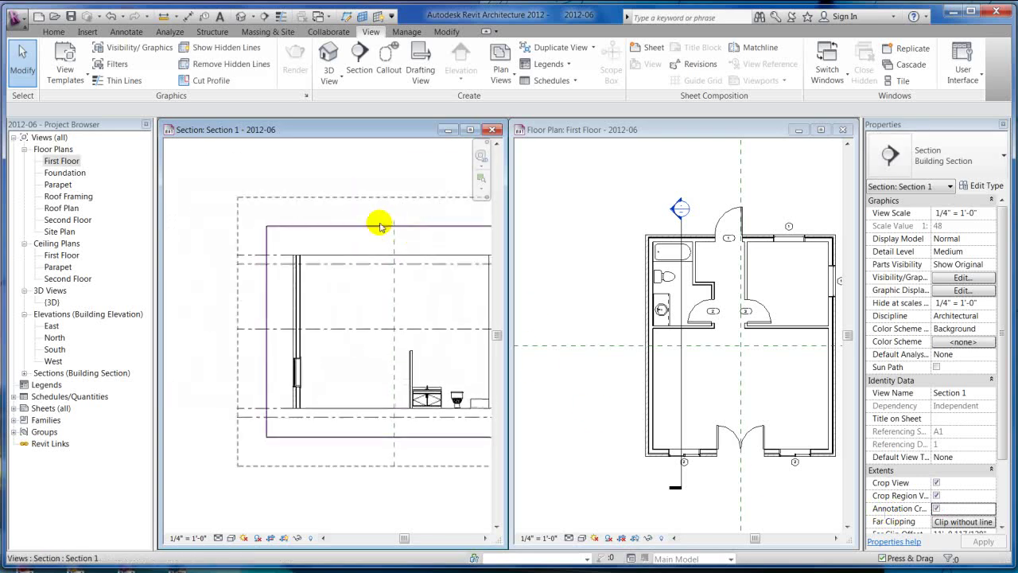
left_click(323, 226)
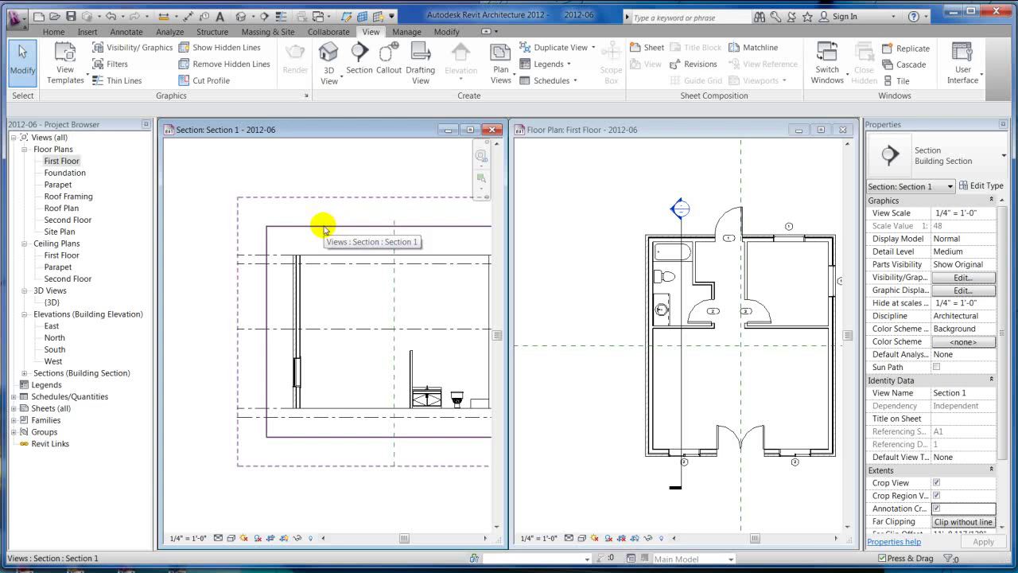
left_click(191, 154)
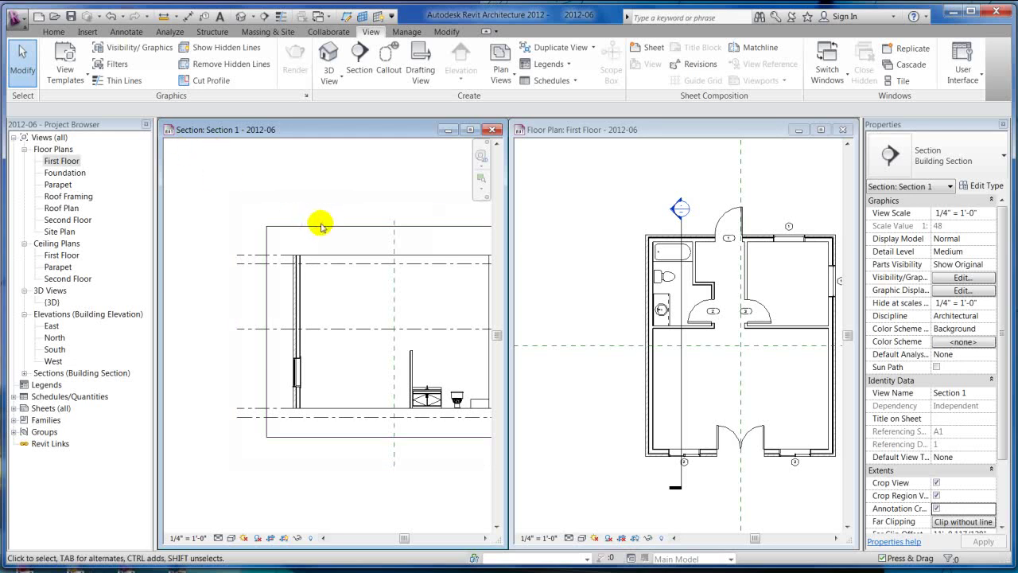
left_click(322, 227)
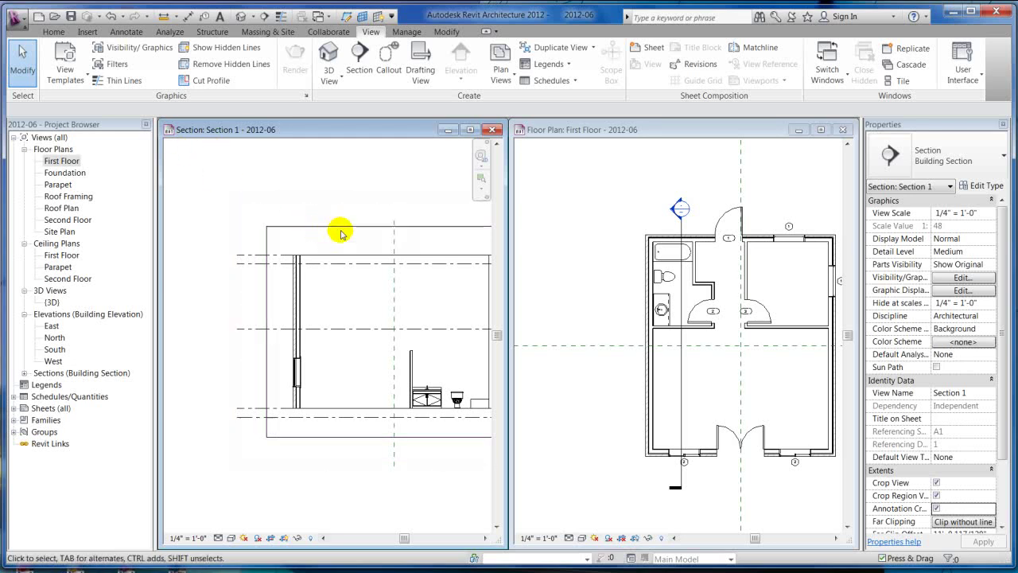
middle_click_drag(364, 227, 266, 211)
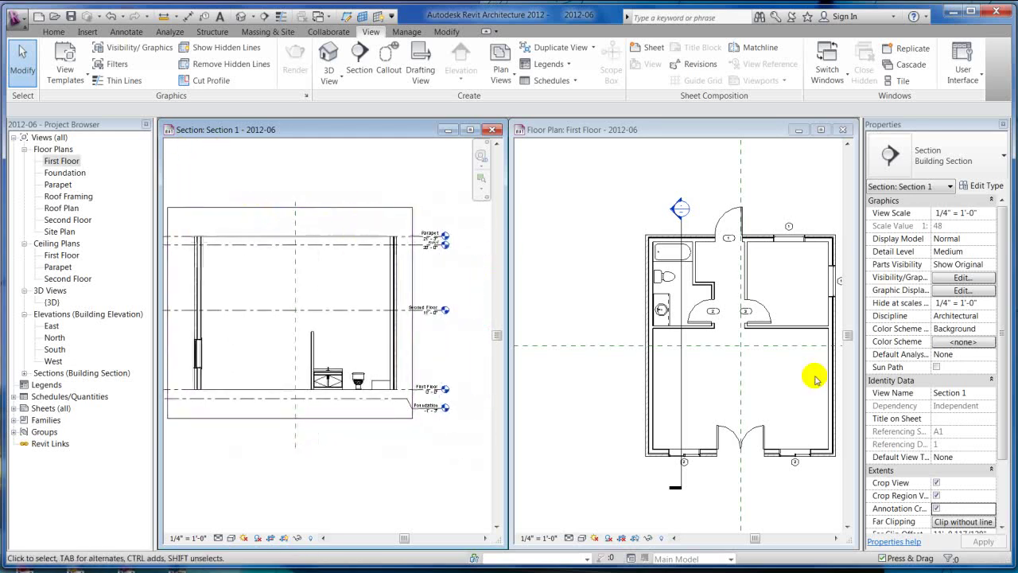
left_click(937, 508)
- Examine the cut interior partition wall beside the vanity and the bathroom fixtures in the building section
scroll(493, 300, "down", 2)
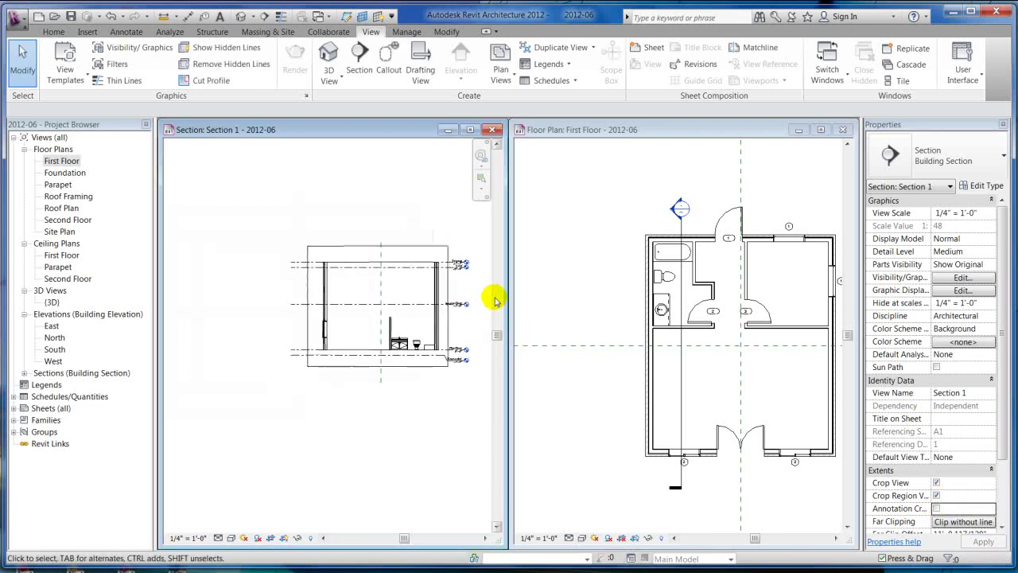
scroll(399, 322, "up", 3)
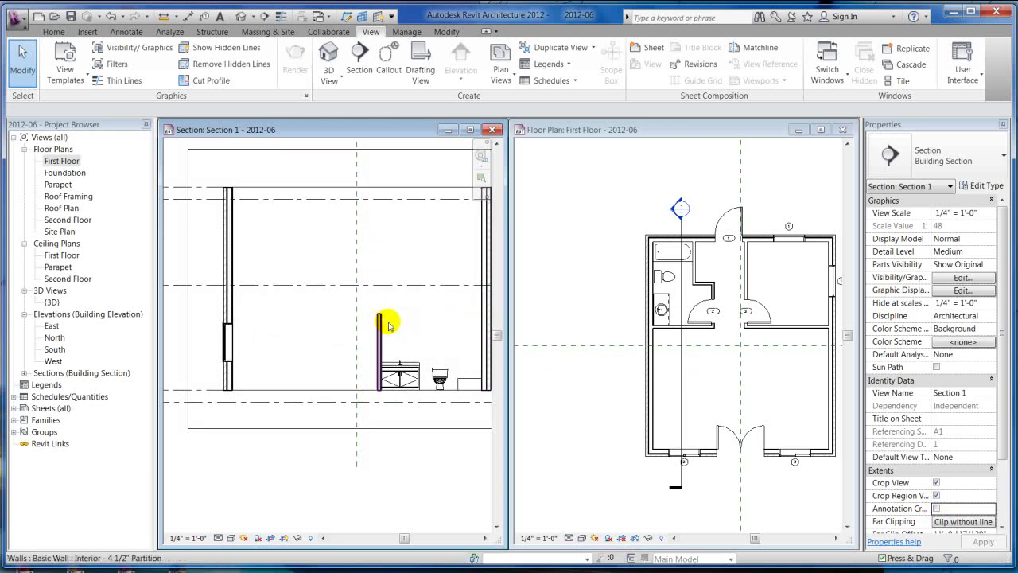
scroll(497, 368, "up", 2)
scroll(497, 369, "up", 2)
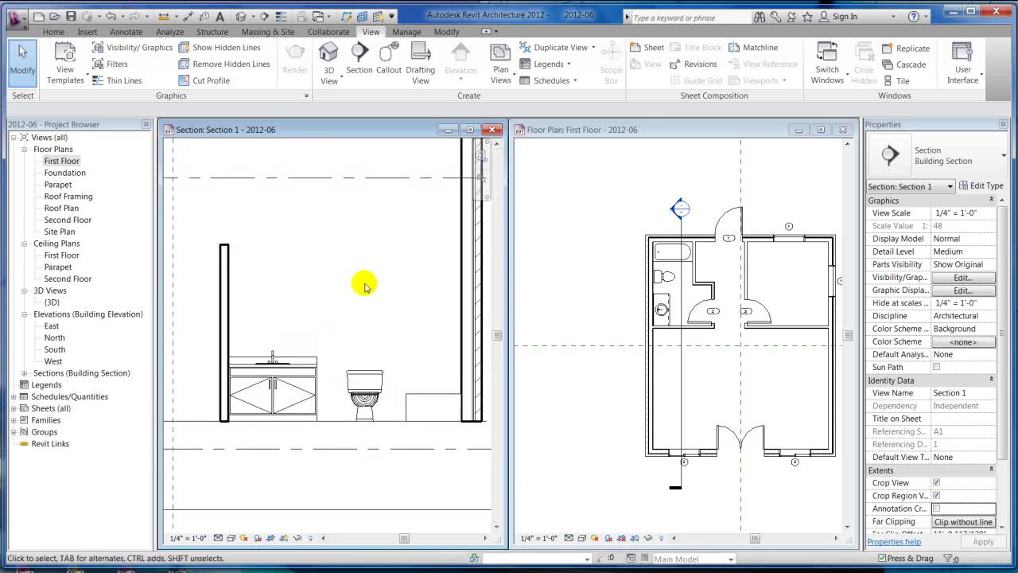
scroll(359, 288, "down", 1)
scroll(221, 365, "up", 3)
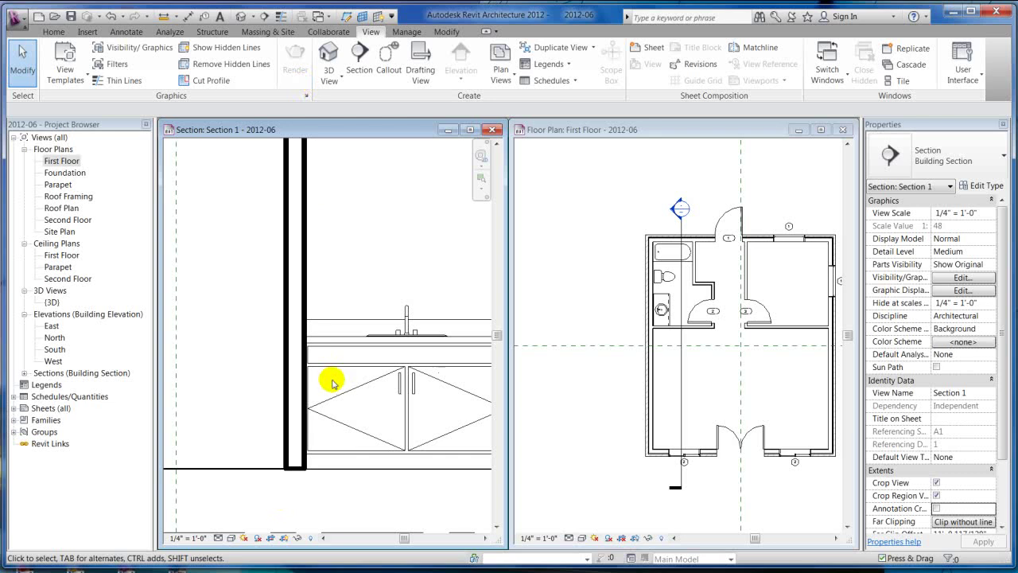
scroll(332, 383, "down", 3)
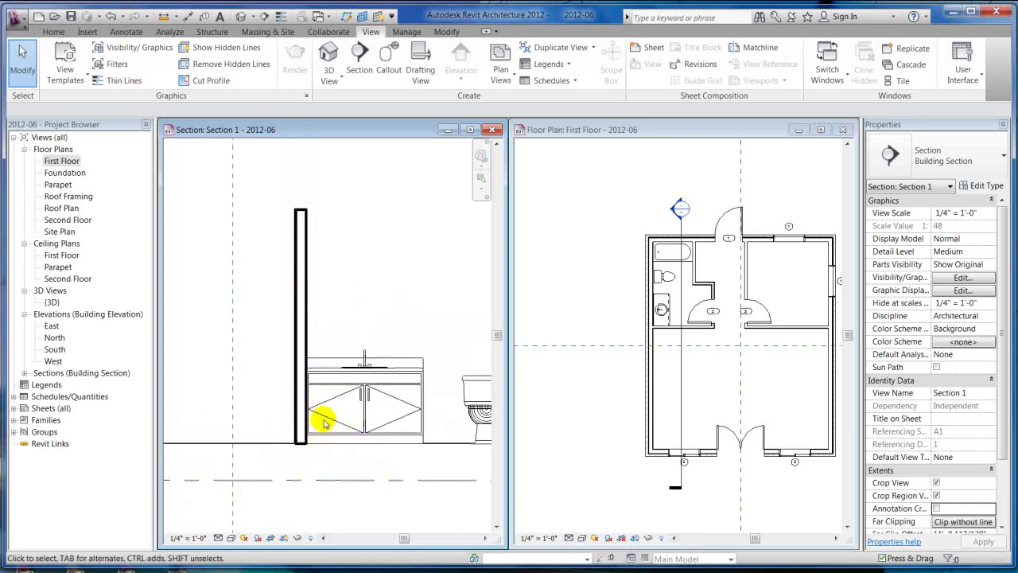
scroll(310, 263, "down", 3)
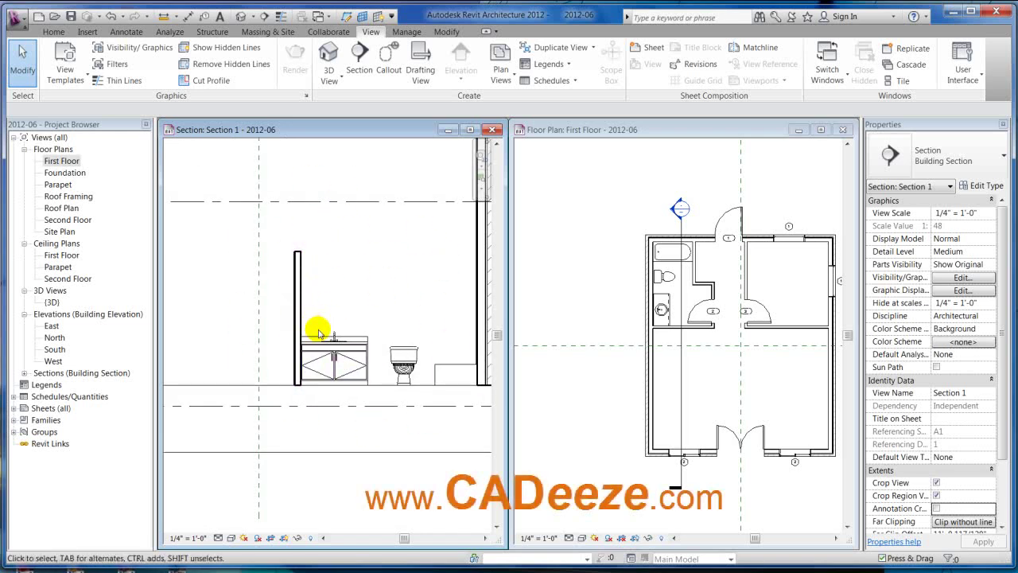
scroll(307, 346, "up", 3)
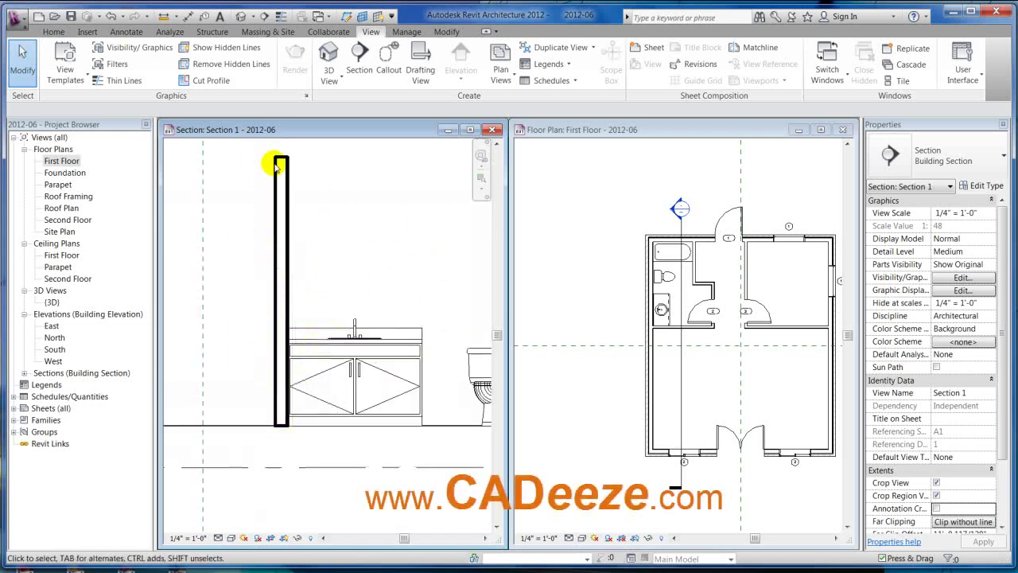
- In the First Floor plan, move the section line over to the bathroom's interior side wall and compare the section
left_click(694, 288)
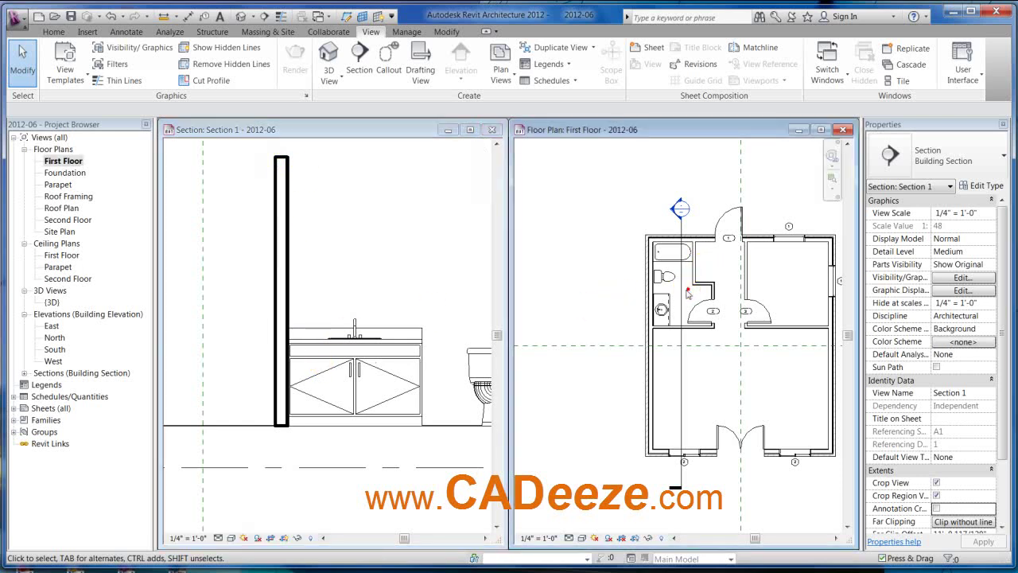
left_click(682, 298)
left_click_drag(682, 297, 690, 298)
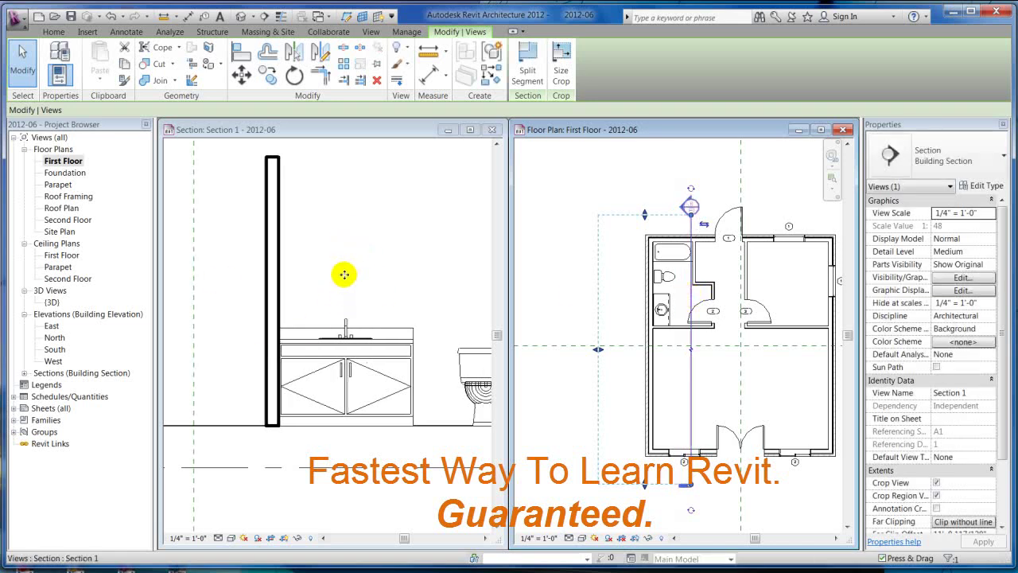
left_click(350, 276)
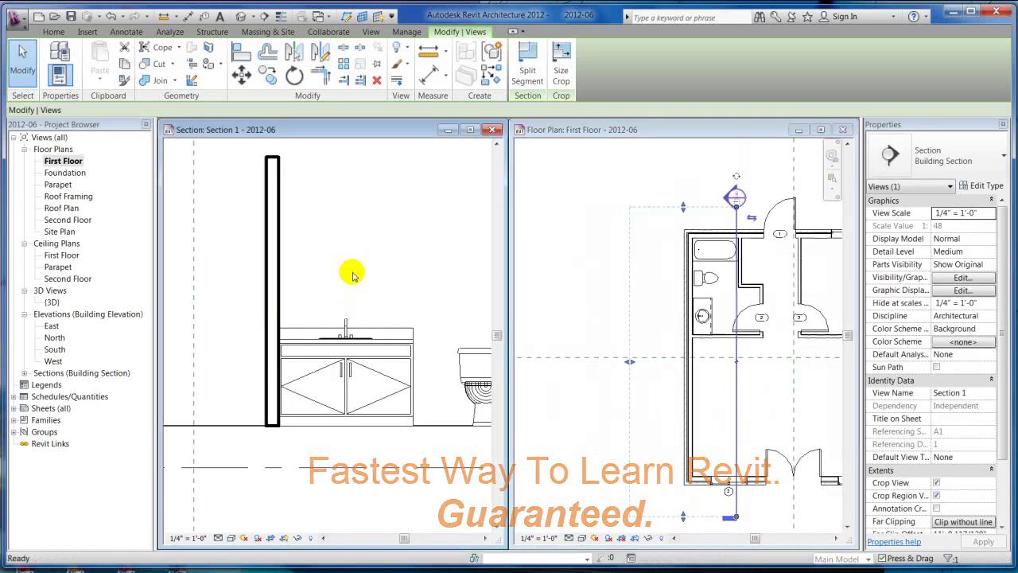
scroll(382, 271, "down", 3)
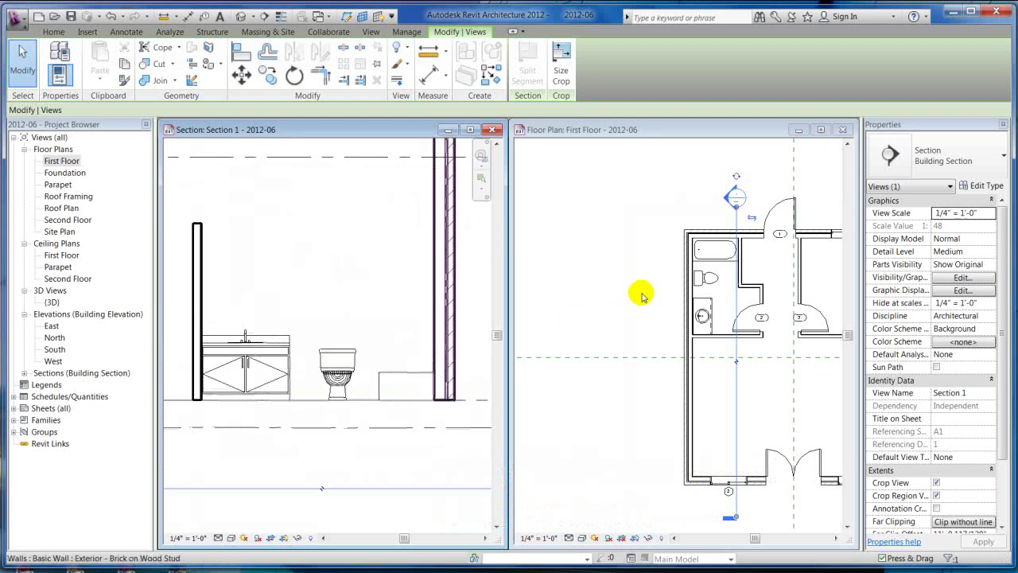
scroll(780, 268, "up", 3)
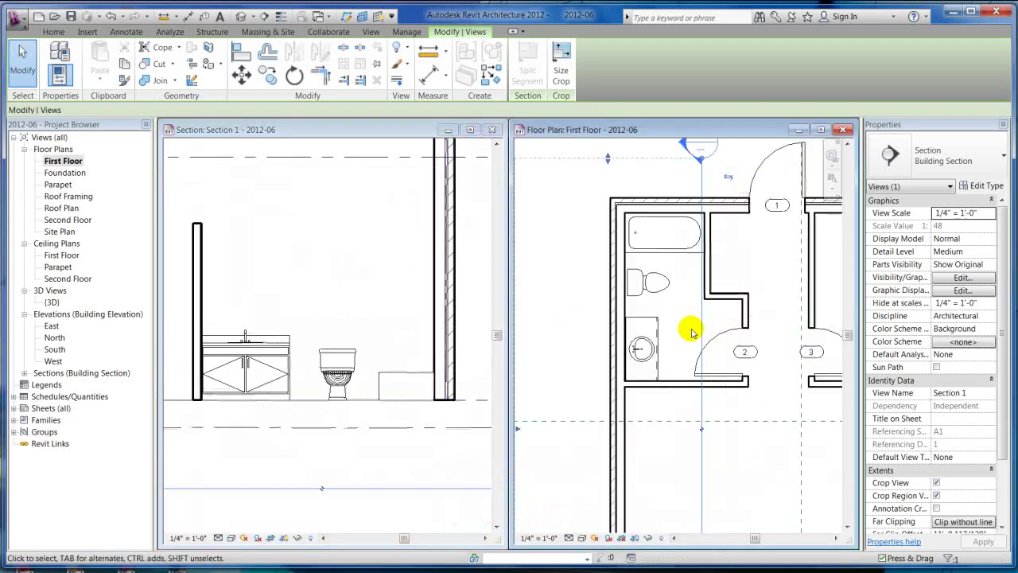
- Move the section line in the plan back through the bathroom so it passes over the toilet, and check the section
scroll(640, 220, "down", 3)
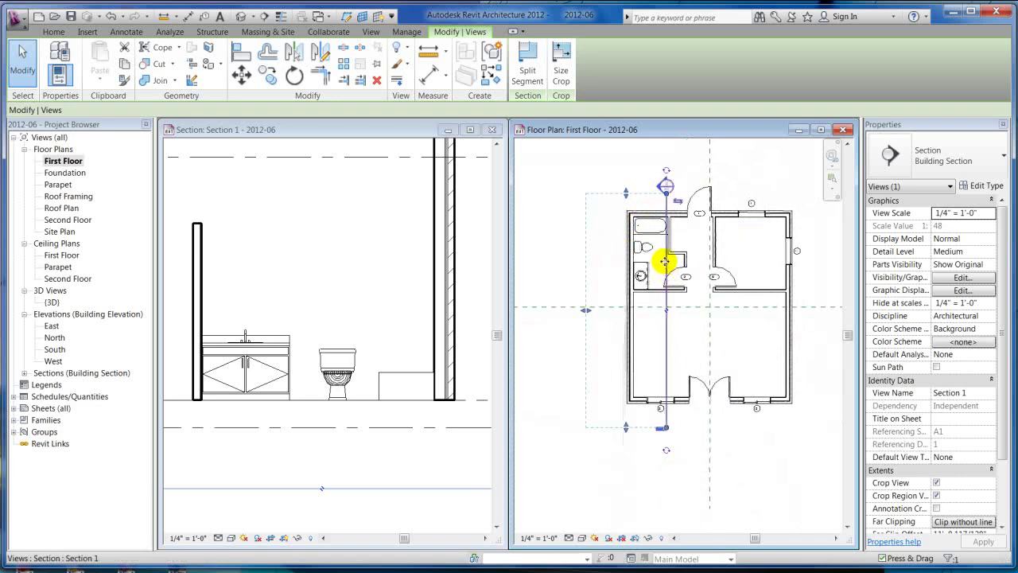
left_click_drag(650, 263, 649, 265)
left_click_drag(646, 336, 645, 336)
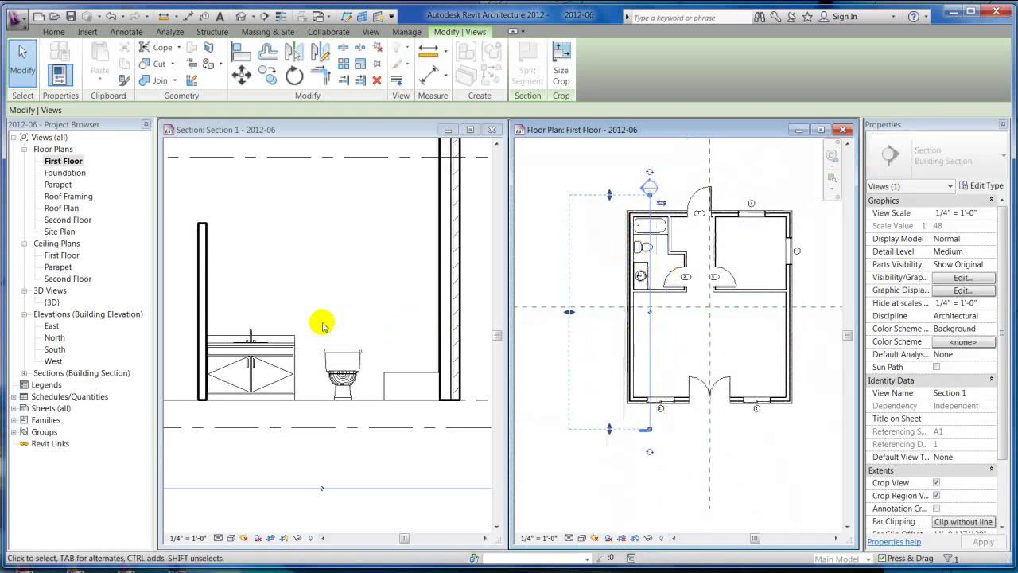
scroll(361, 309, "down", 3)
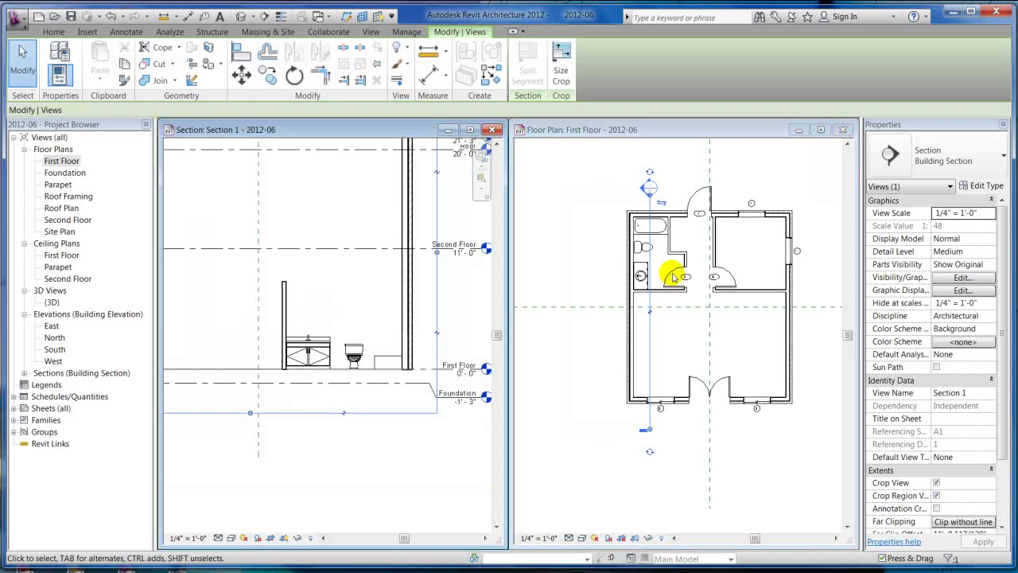
- Flip the section's viewing direction toward the bathroom door, inspect the result and flip it back toward the vanity
left_click(650, 313)
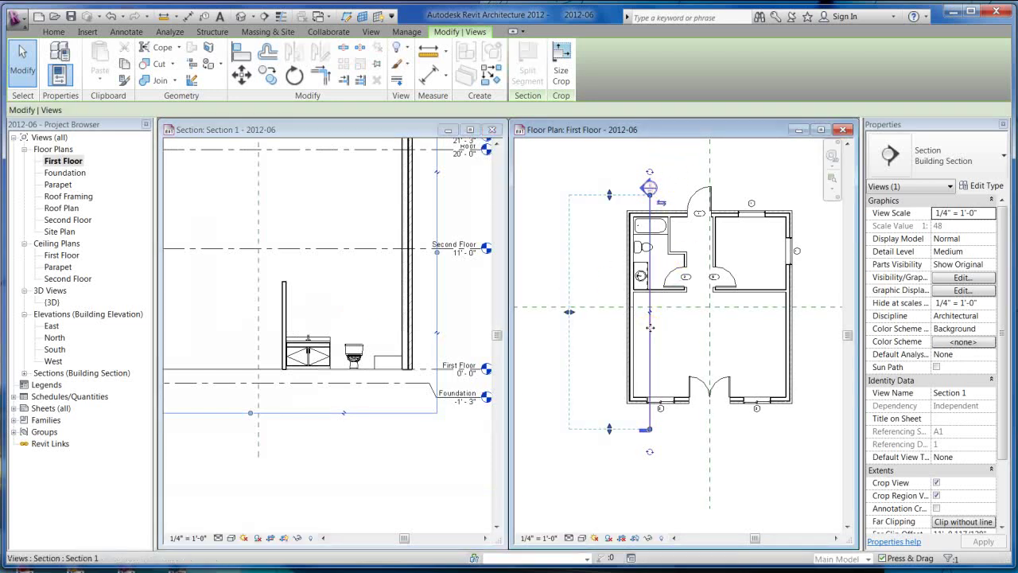
left_click(662, 205)
left_click(337, 345)
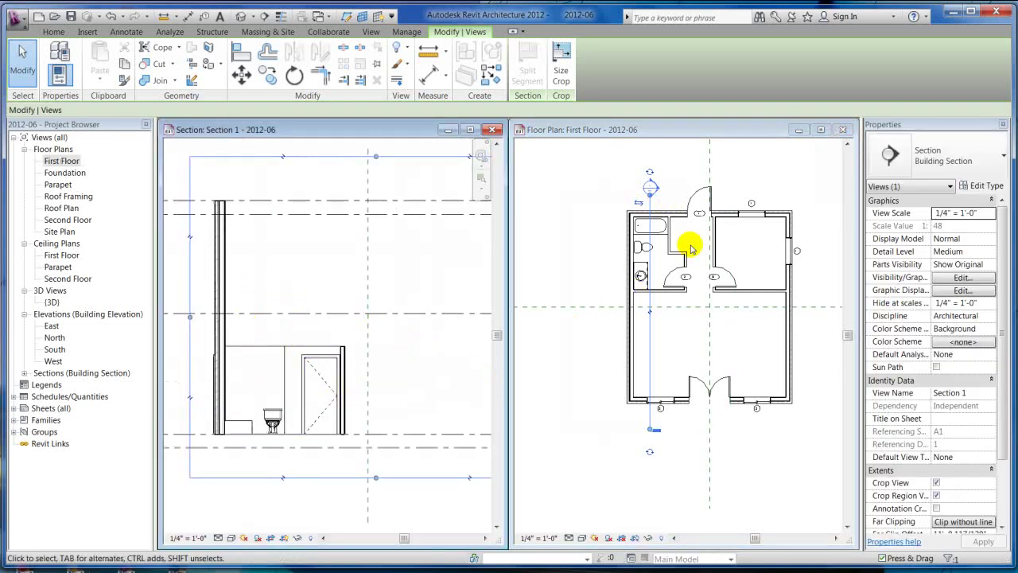
left_click(646, 191)
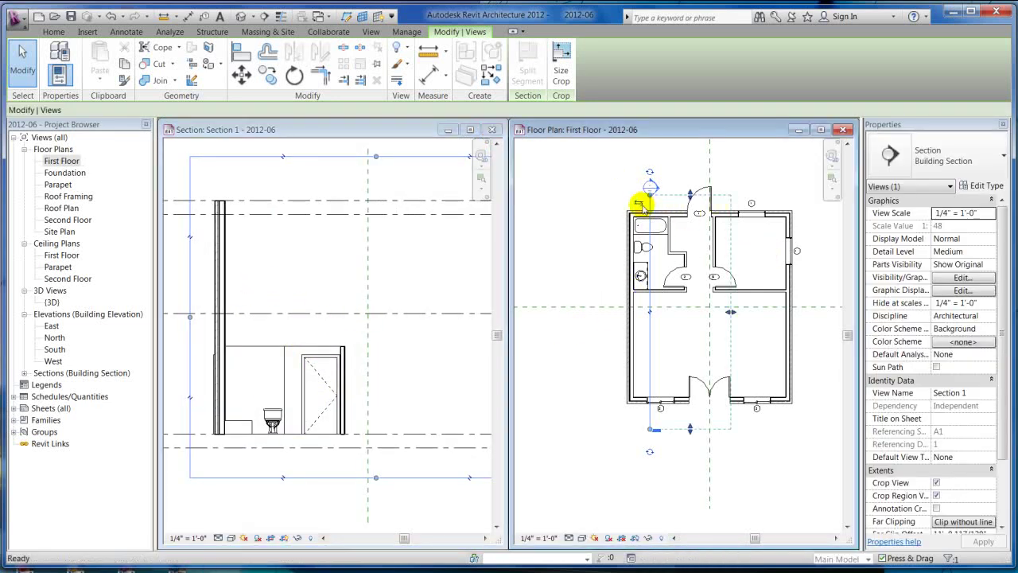
left_click(640, 205)
middle_click_drag(438, 288, 344, 265)
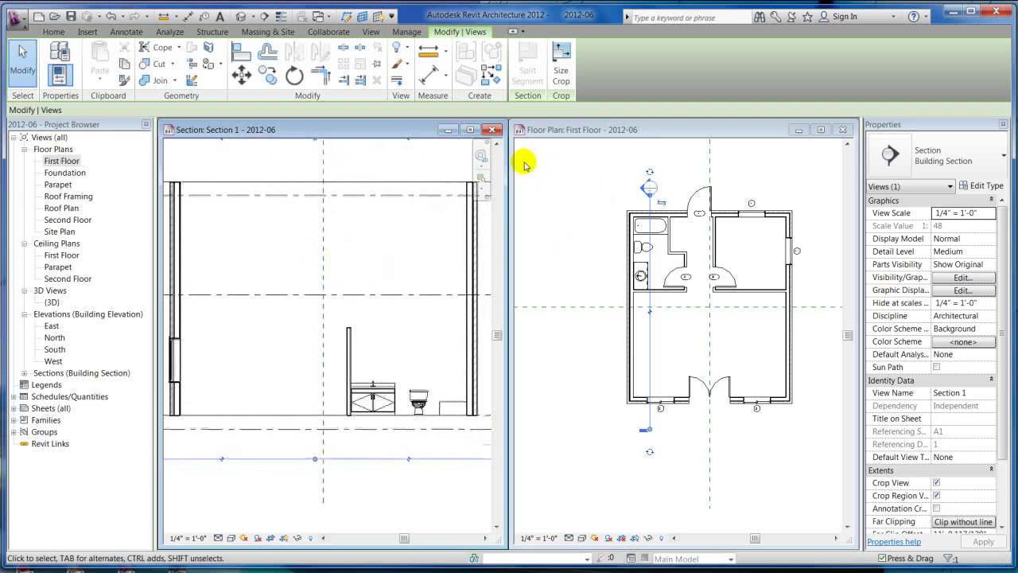
- Pin the section line in the First Floor plan, try to move it and deselect it
left_click(596, 162)
scroll(718, 281, "up", 2)
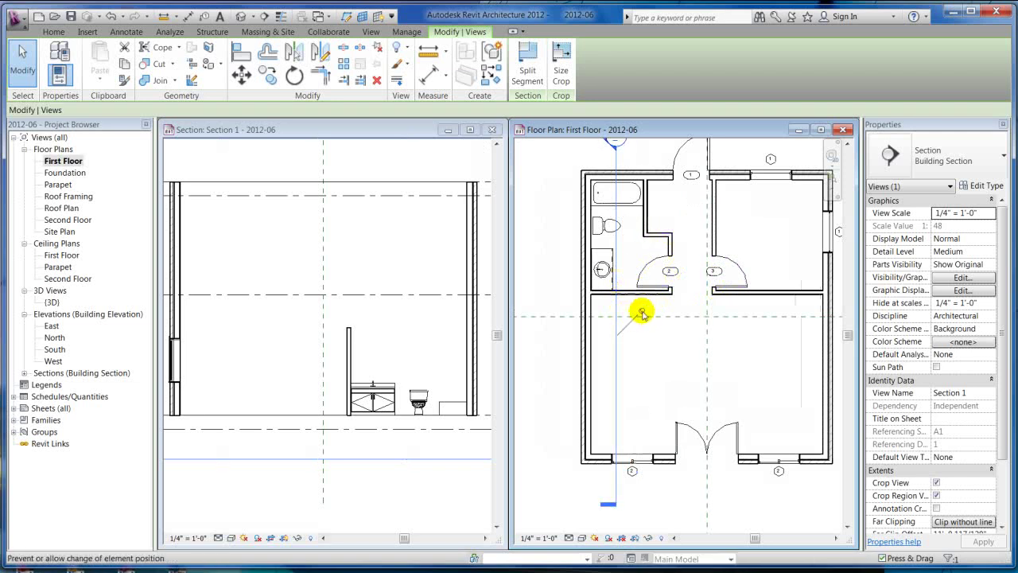
left_click(641, 370)
scroll(622, 344, "down", 2)
left_click(621, 344)
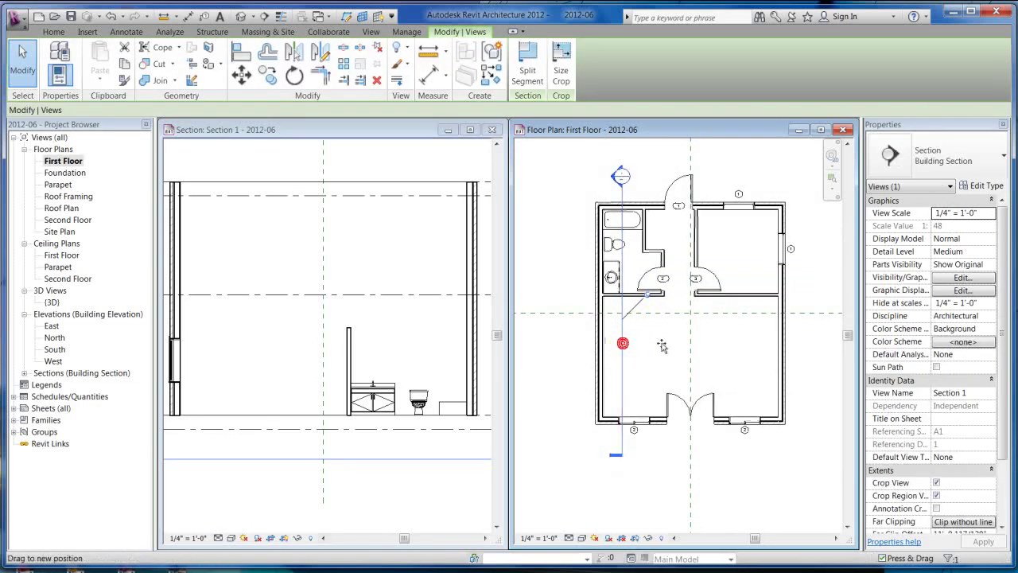
left_click(618, 353)
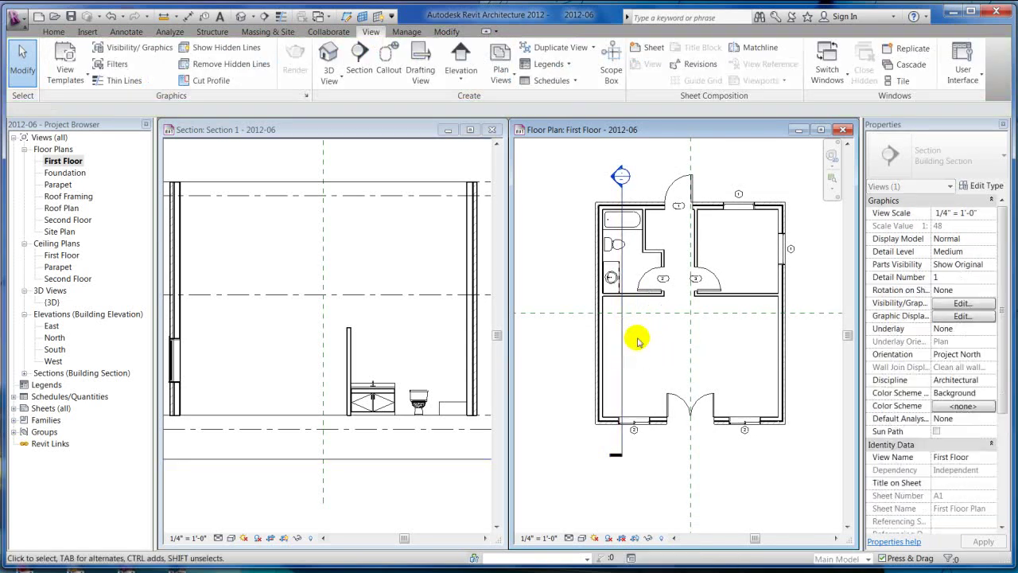
- Pin the horizontal and vertical center reference planes in the First Floor plan, then deselect them
left_click(673, 314)
scroll(692, 313, "down", 2)
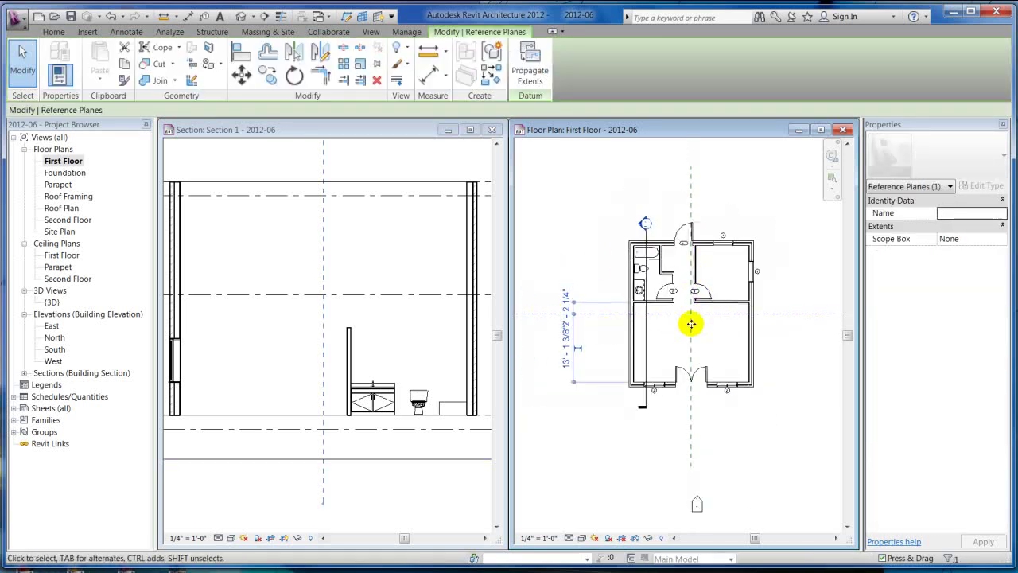
scroll(705, 315, "up", 2)
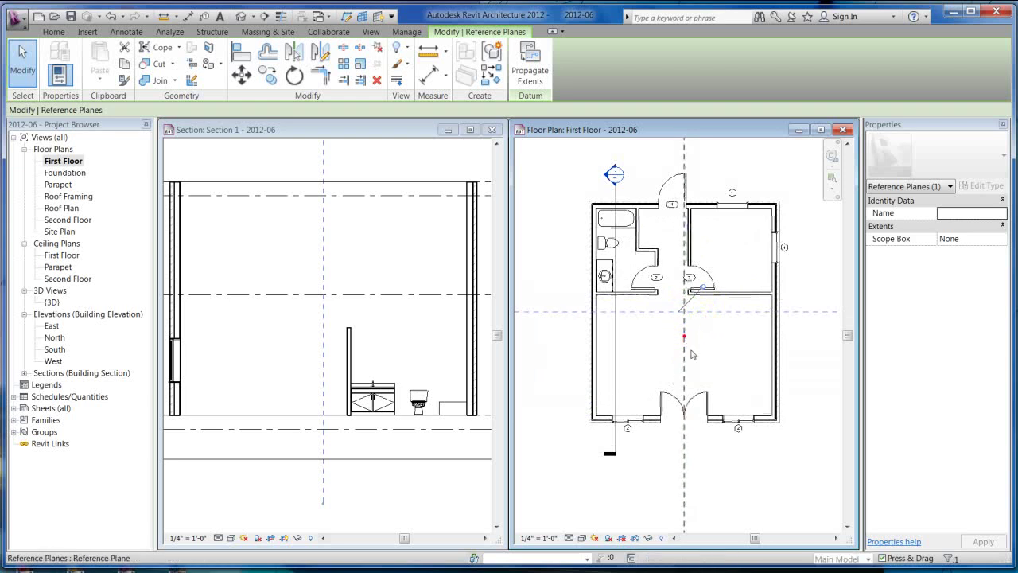
left_click(685, 340)
key("Escape")
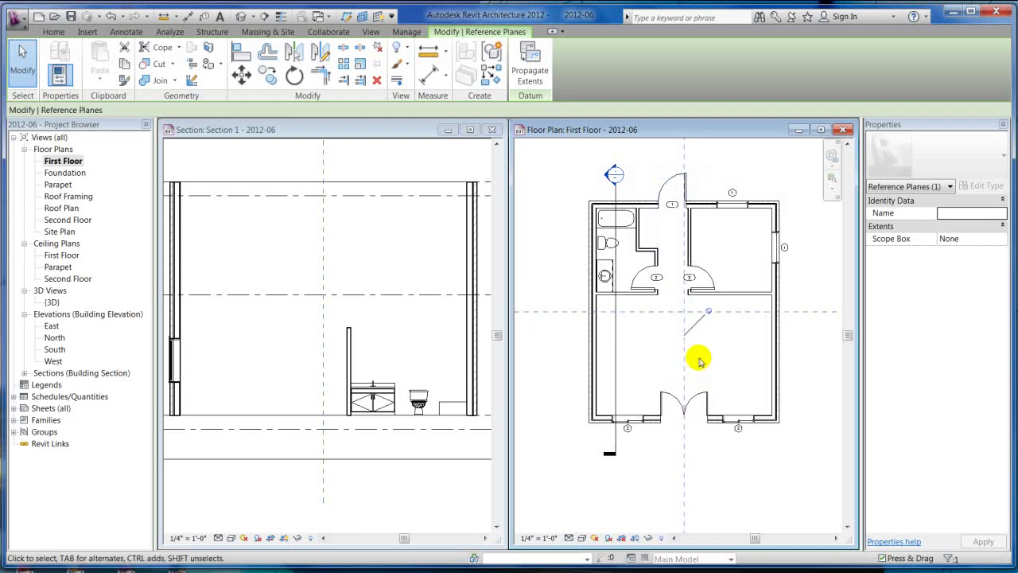
scroll(707, 329, "up", 3)
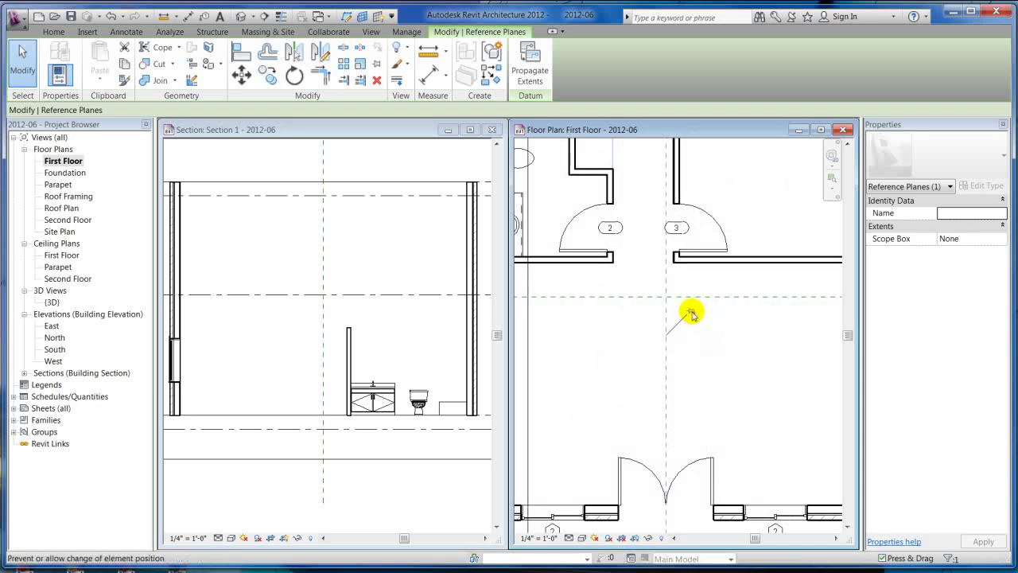
left_click(709, 361)
scroll(695, 347, "down", 3)
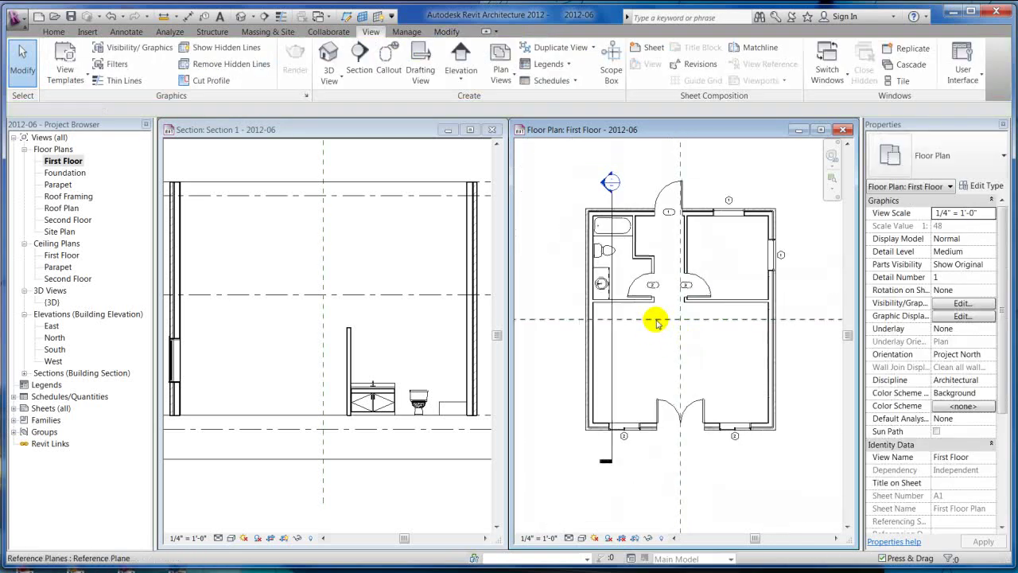
- Select the horizontal reference plane to check that it is pinned, then deselect it
left_click(667, 319)
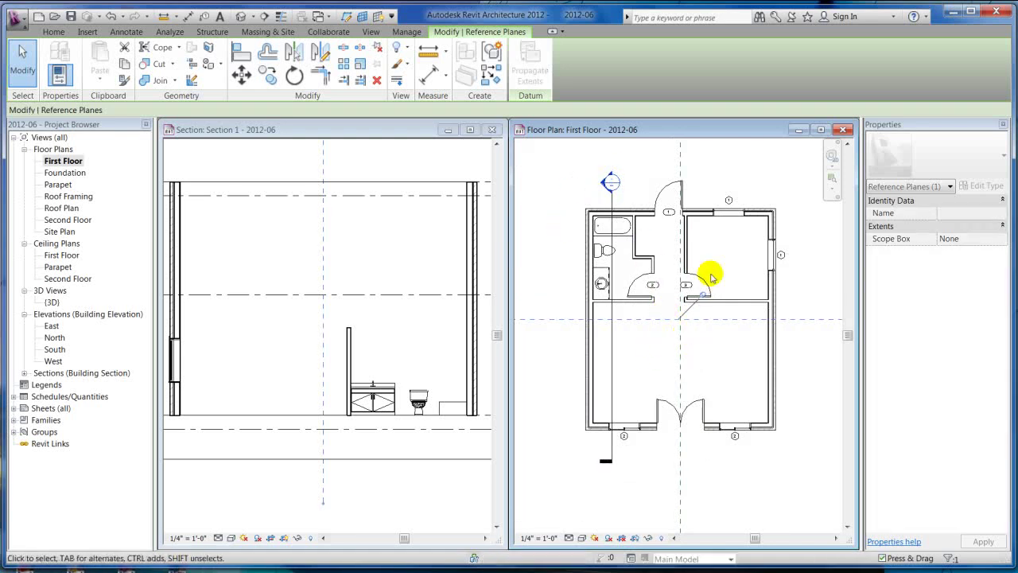
left_click(656, 353)
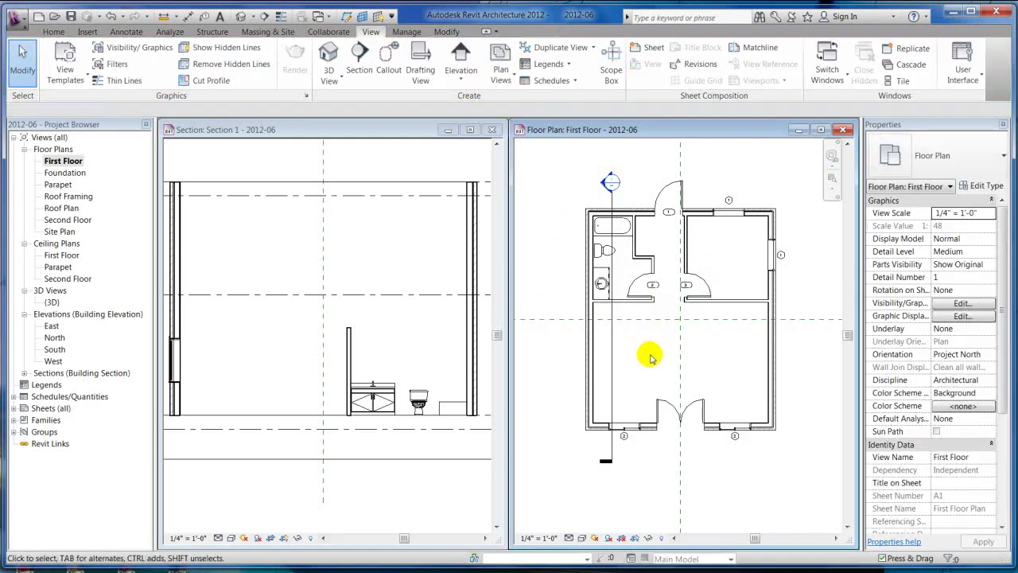
scroll(650, 358, "down", 3)
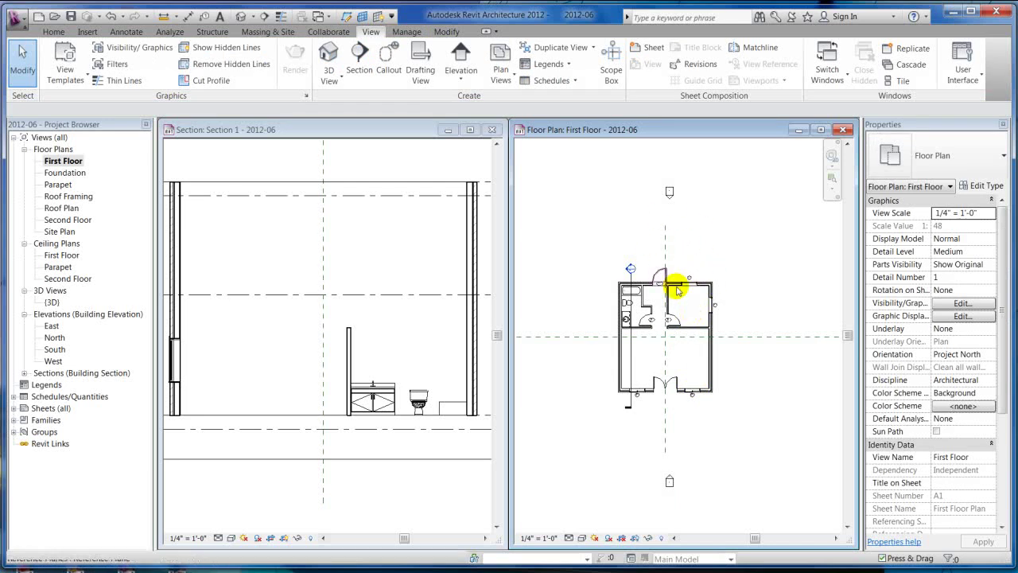
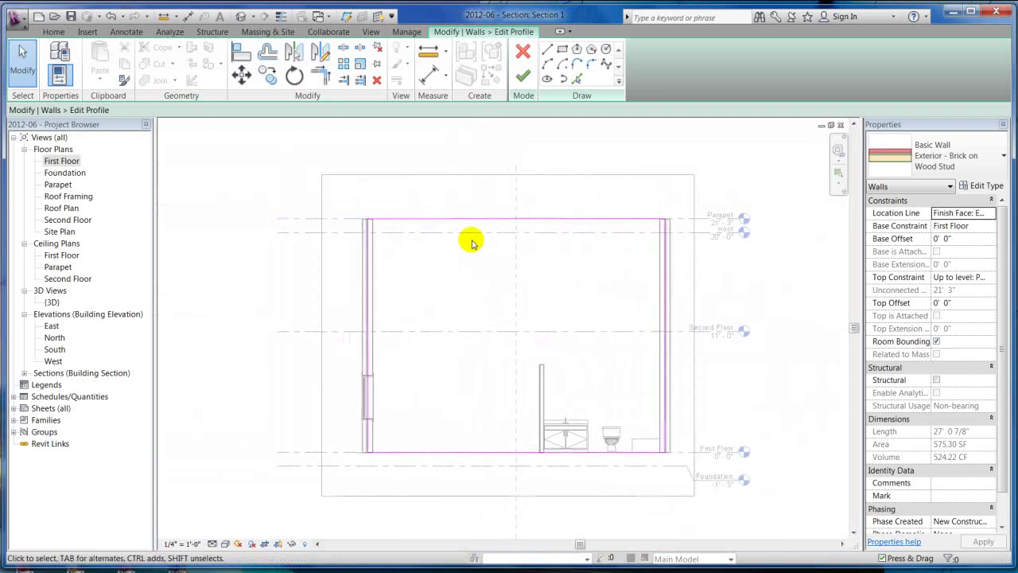
- In the brick wall's profile sketch, draw three connected start-end-radius arcs that form a wave dipping below the top edge
middle_click_drag(552, 257, 508, 206)
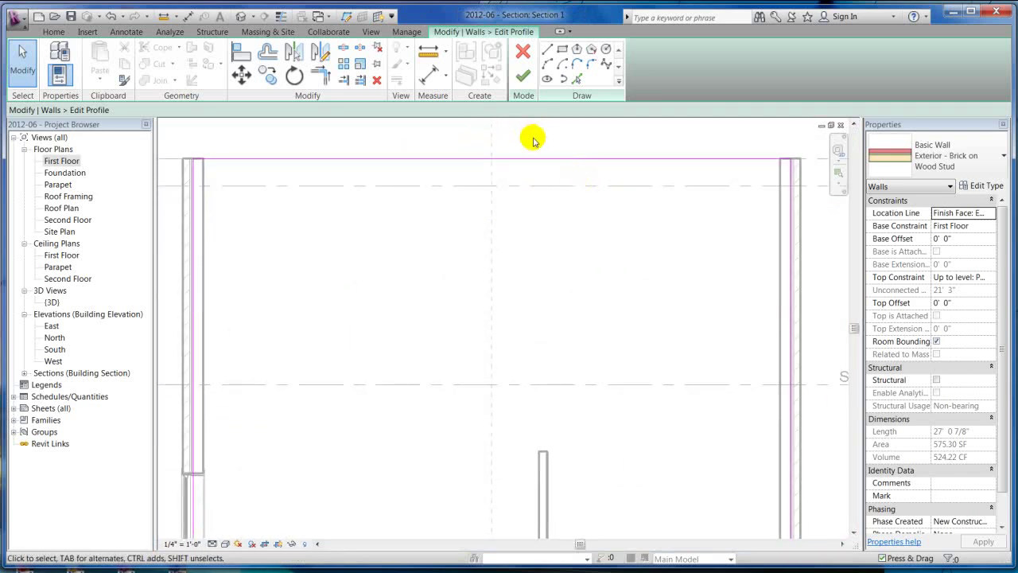
left_click(548, 65)
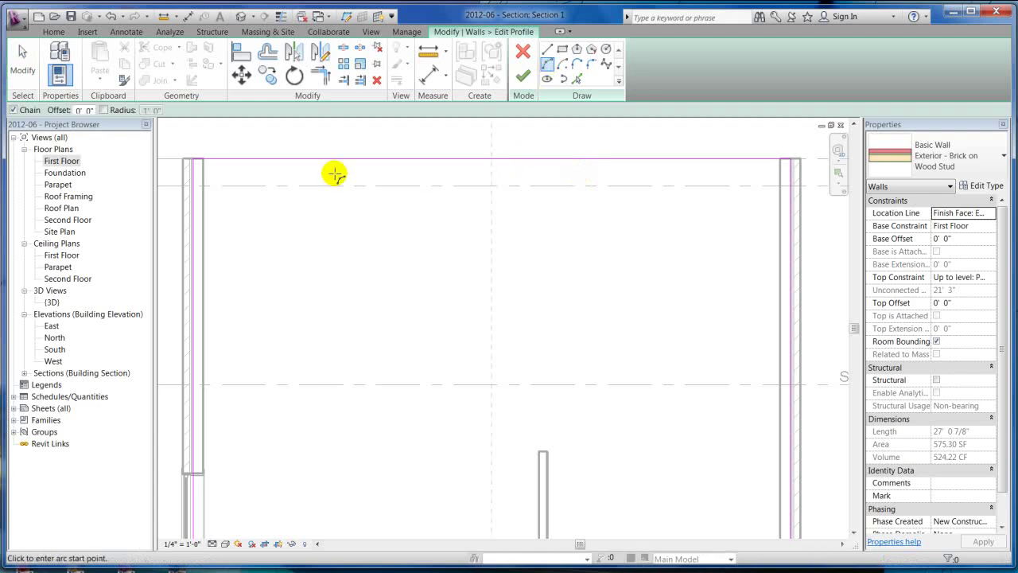
left_click(193, 160)
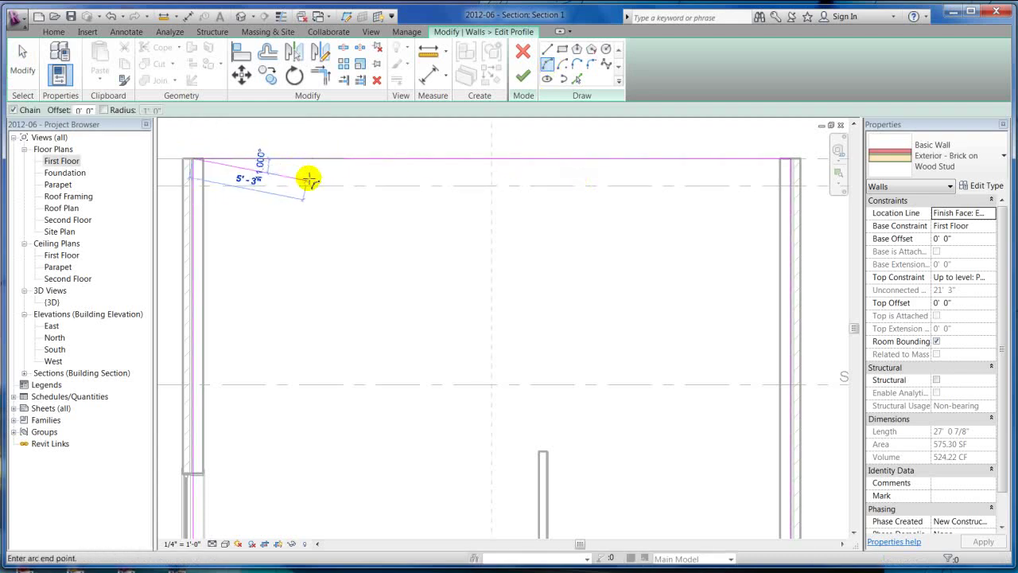
left_click(309, 178)
left_click(307, 177)
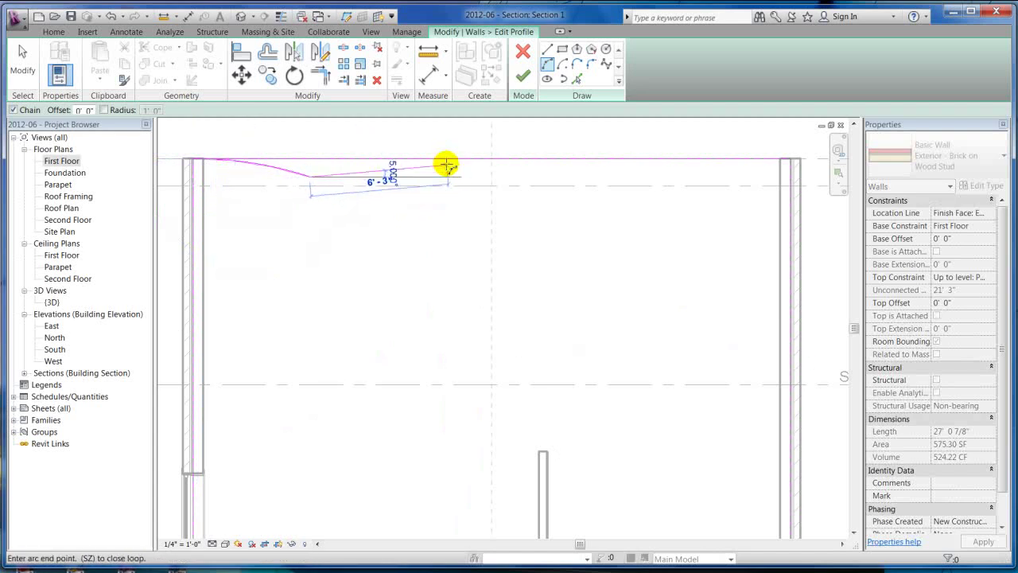
left_click(449, 192)
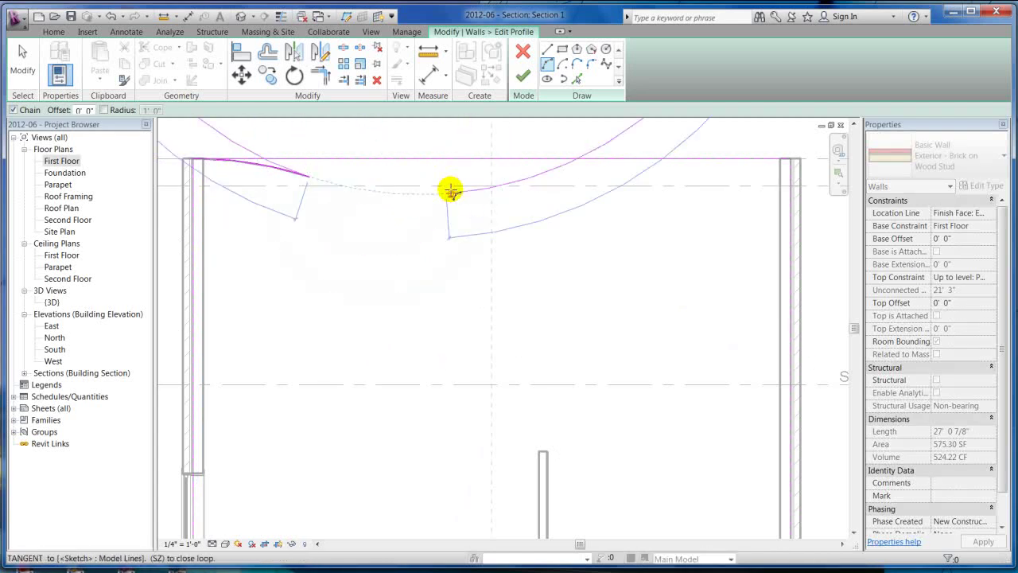
left_click(402, 195)
left_click(573, 158)
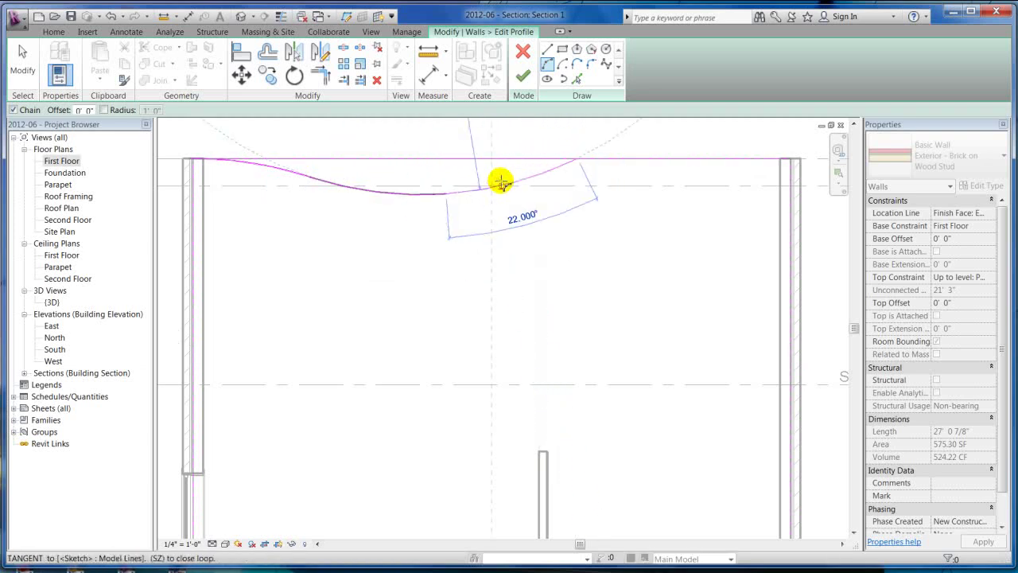
left_click(516, 190)
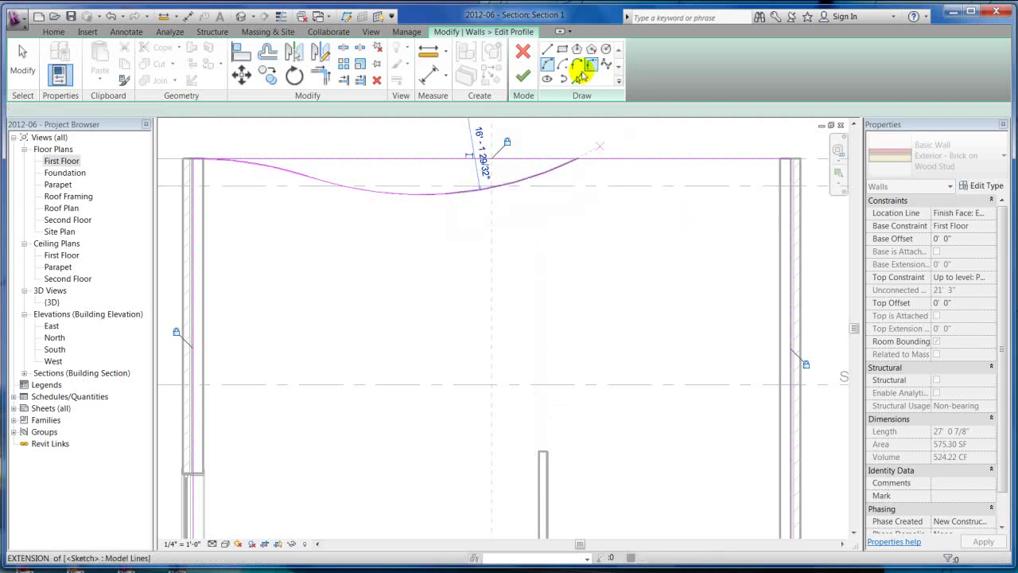
key("Escape")
- Sketch four small circles spaced along and below the wave in the wall profile as round openings
left_click(248, 181)
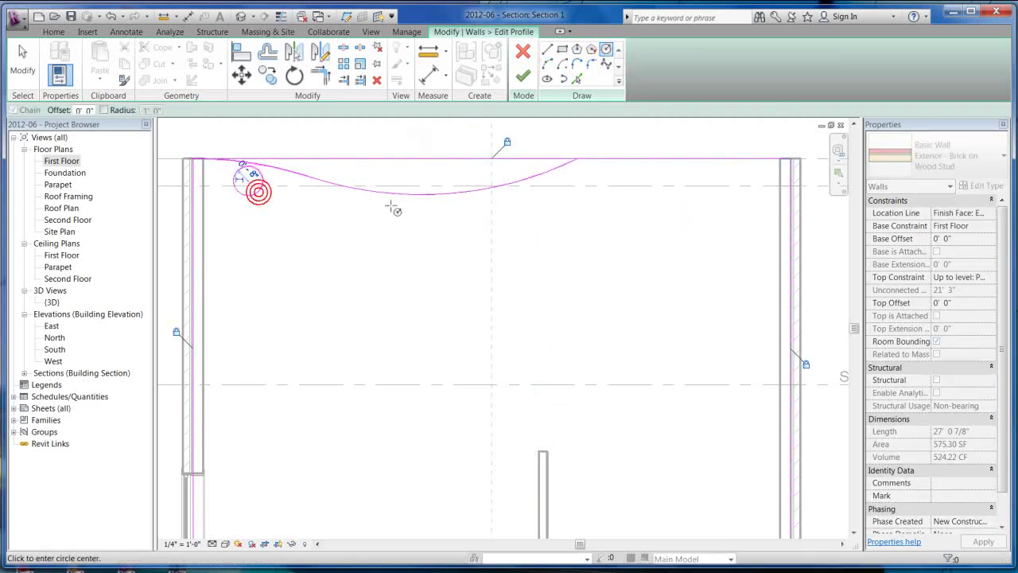
left_click(374, 224)
left_click(384, 231)
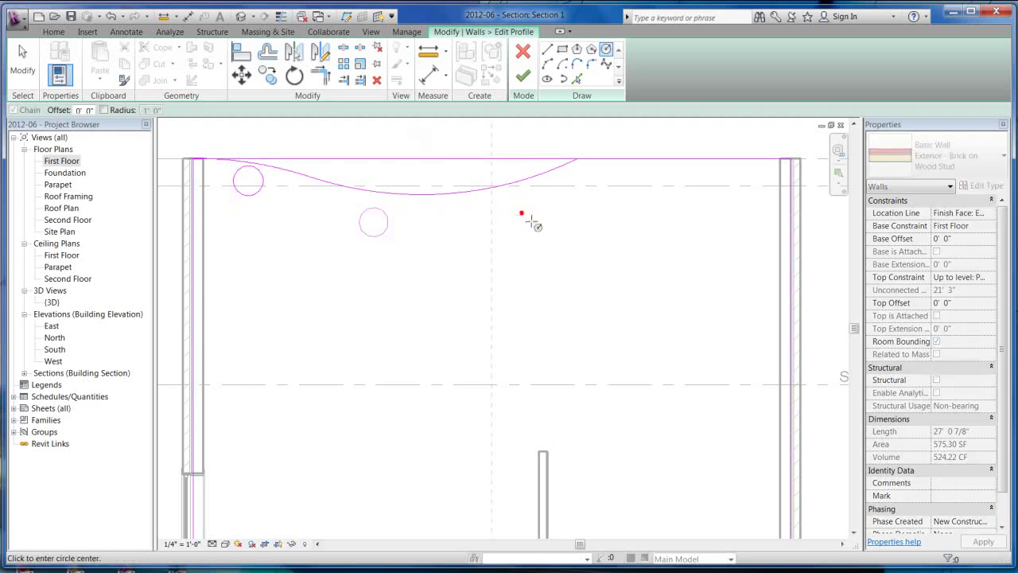
left_click(645, 204)
key("Escape")
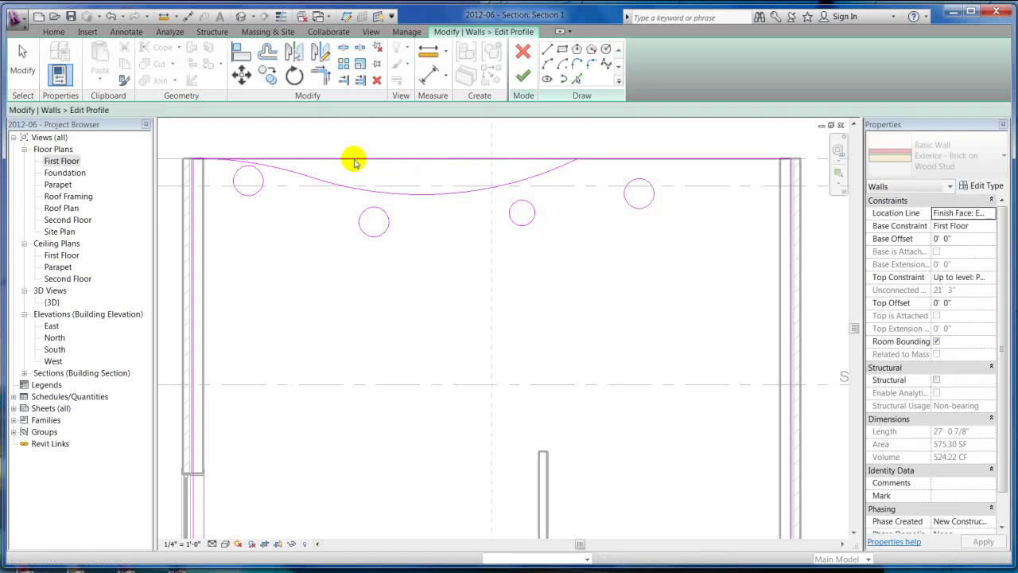
key("Escape")
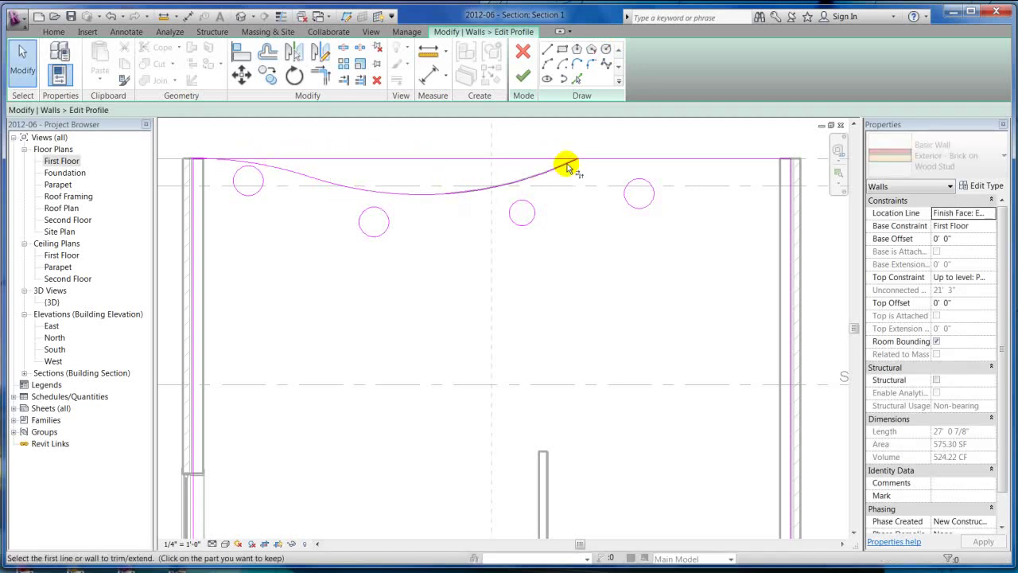
- Trim the wall profile's straight top edge to the arcs, finish the profile edit and deselect the wall
key("t")
key("r")
scroll(193, 159, "up", 5)
scroll(348, 163, "down", 5)
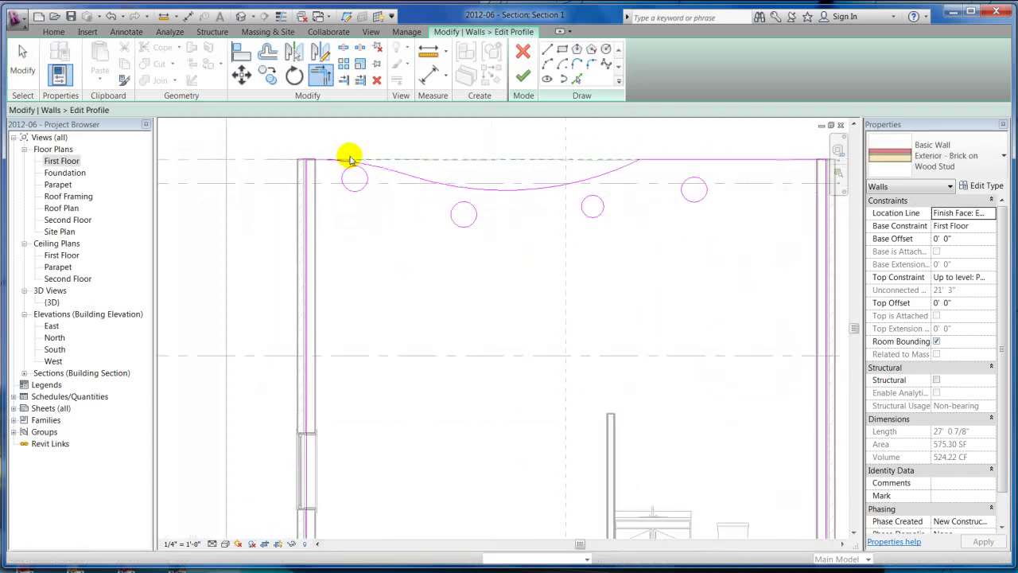
left_click(523, 75)
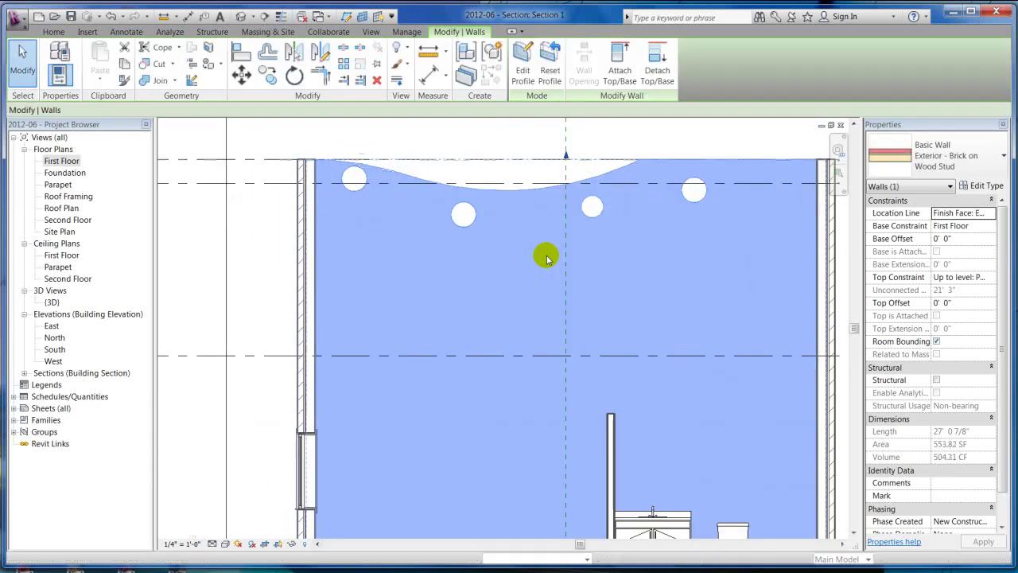
key("Escape")
scroll(489, 144, "down", 5)
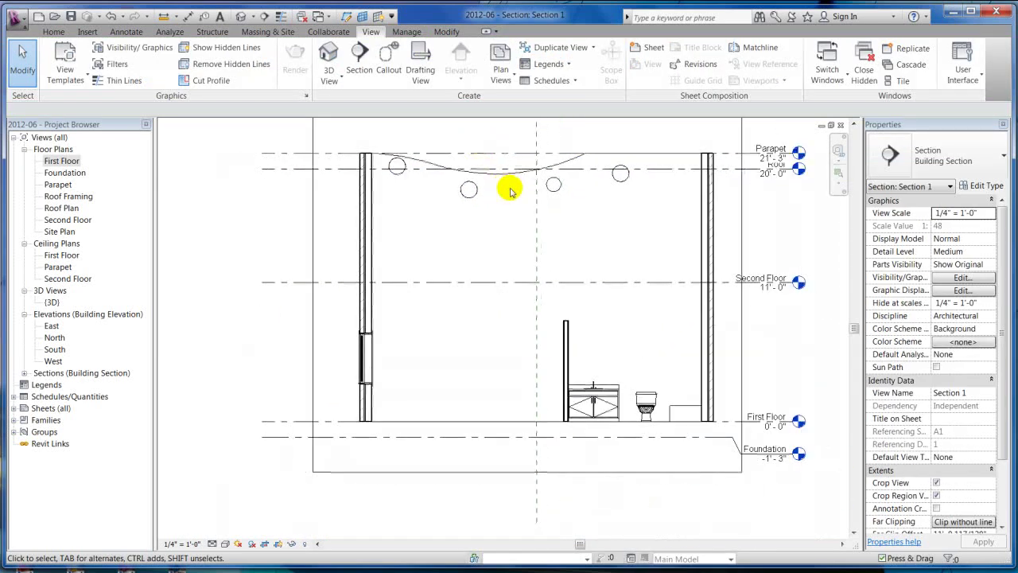
- Examine the reshaped wall in the section and from several sides in the default 3D view, checking its curved top and round openings
left_click(507, 170)
scroll(636, 189, "up", 3)
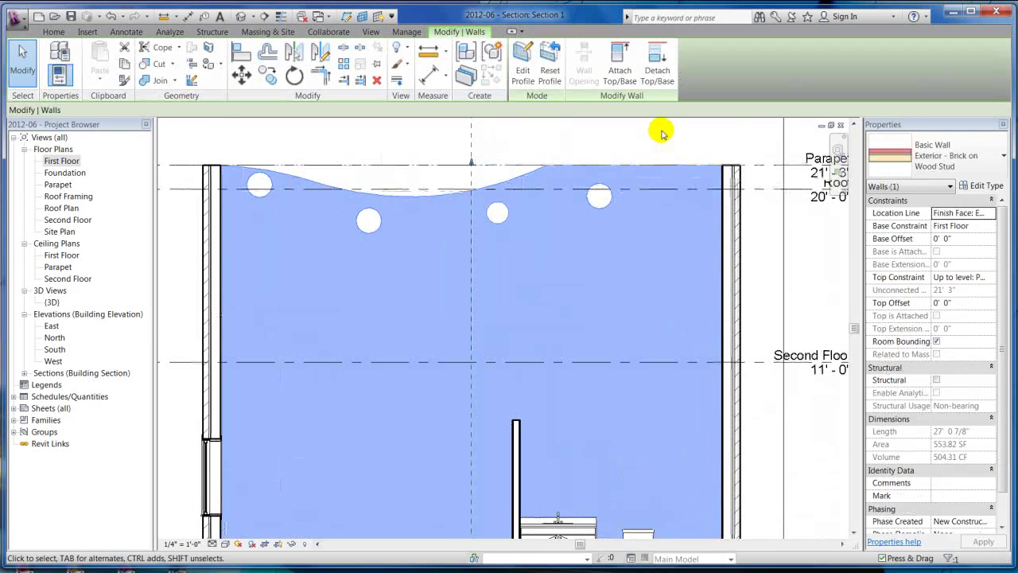
key("Escape")
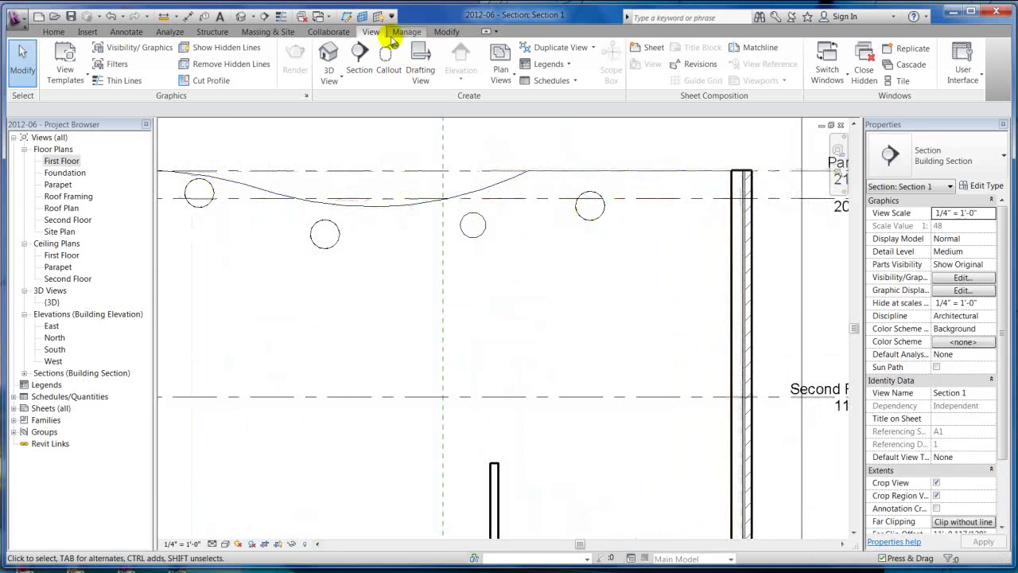
left_click(242, 18)
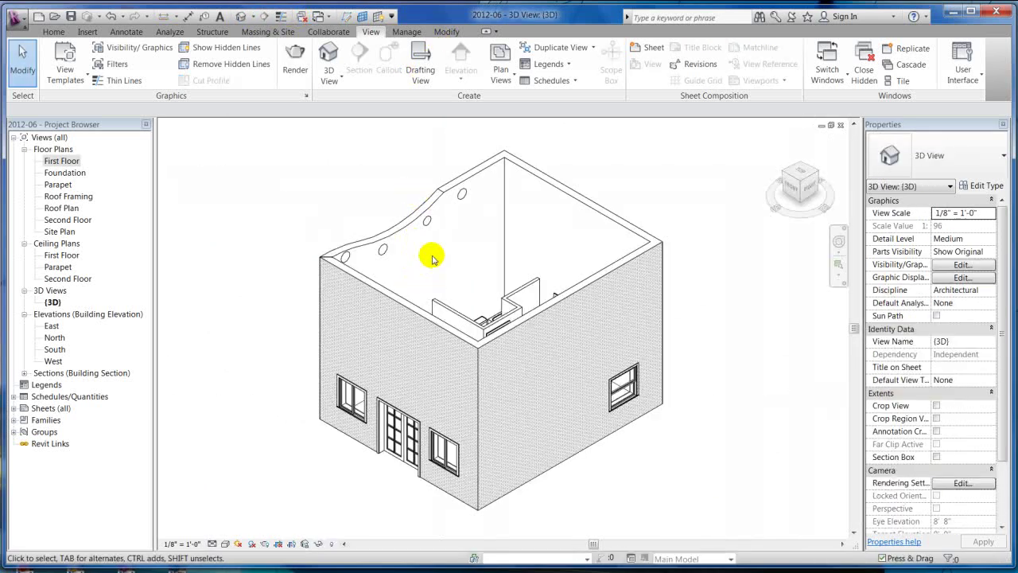
middle_click_drag(380, 211, 606, 334, "shift")
scroll(471, 394, "up", 3)
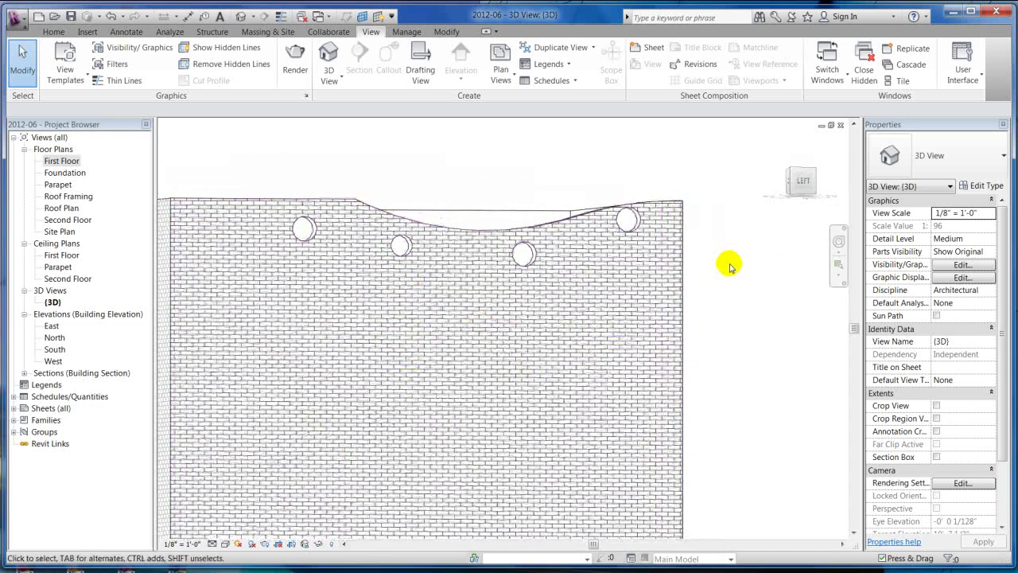
scroll(638, 164, "down", 3)
middle_click_drag(638, 165, 574, 324, "shift")
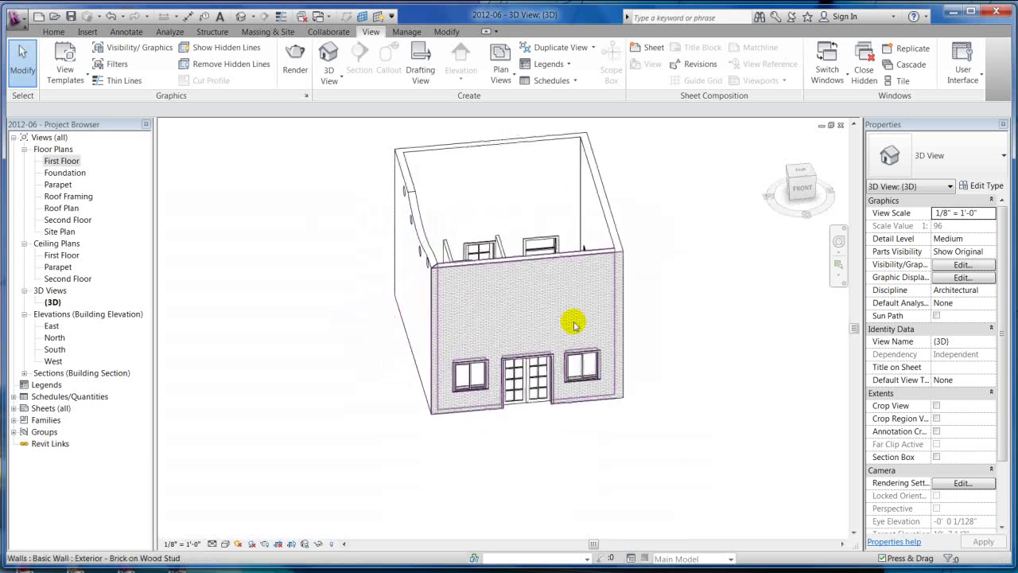
middle_click_drag(458, 299, 616, 231, "shift")
scroll(653, 212, "up", 3)
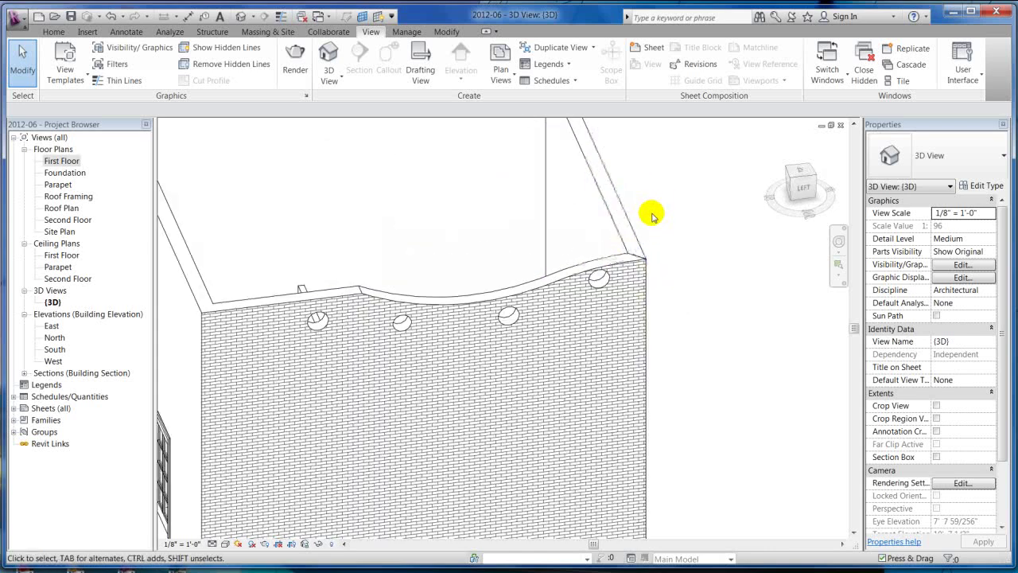
scroll(547, 230, "down", 5)
middle_click_drag(456, 307, 425, 197, "shift")
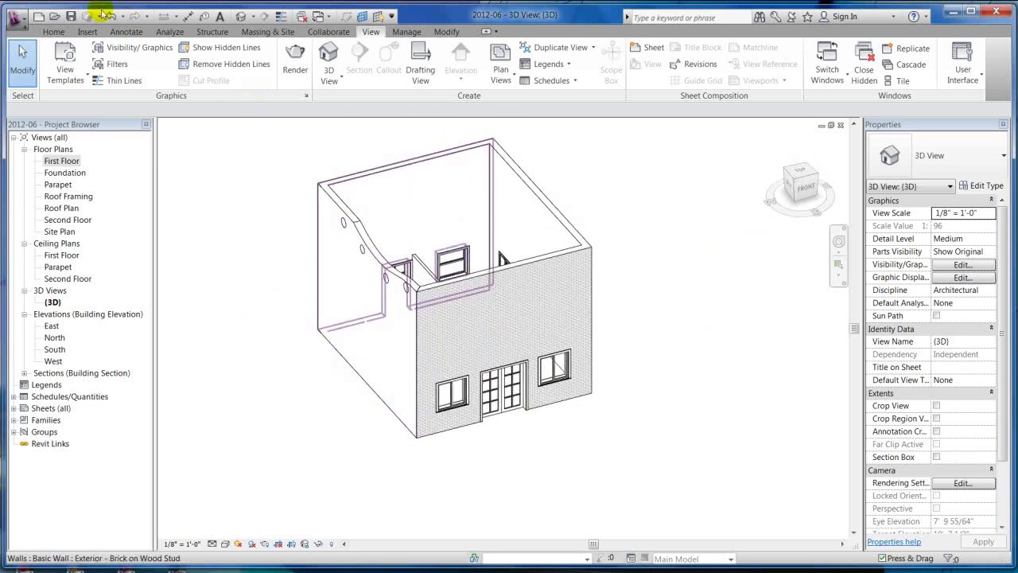
- Reset the edited brick wall's profile in the 3D view and deselect the wall
left_click(538, 228)
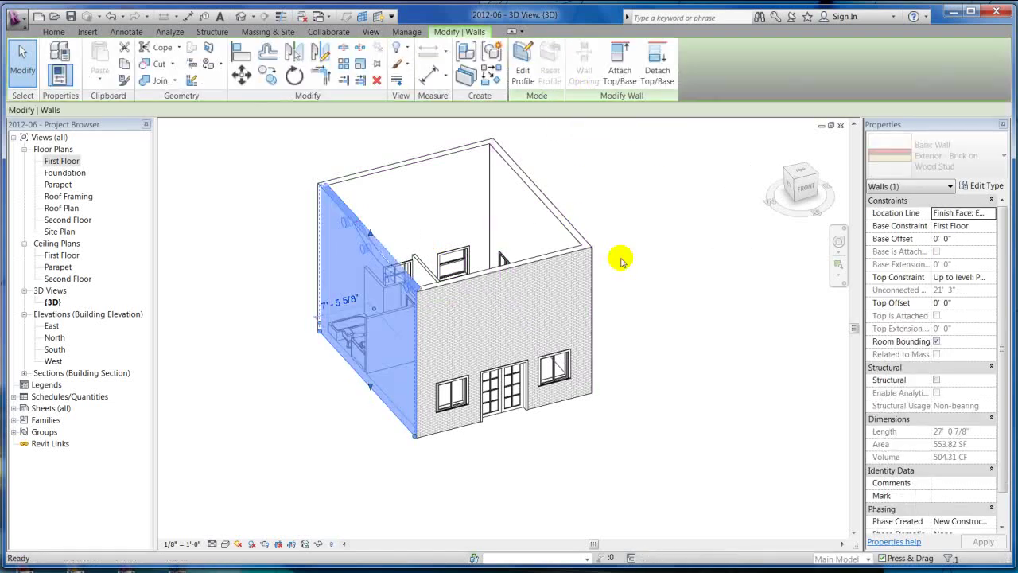
left_click(663, 285)
middle_click_drag(663, 284, 451, 387, "shift")
- Close the 3D view, reopen the First Floor plan and select the section line
left_click(840, 125)
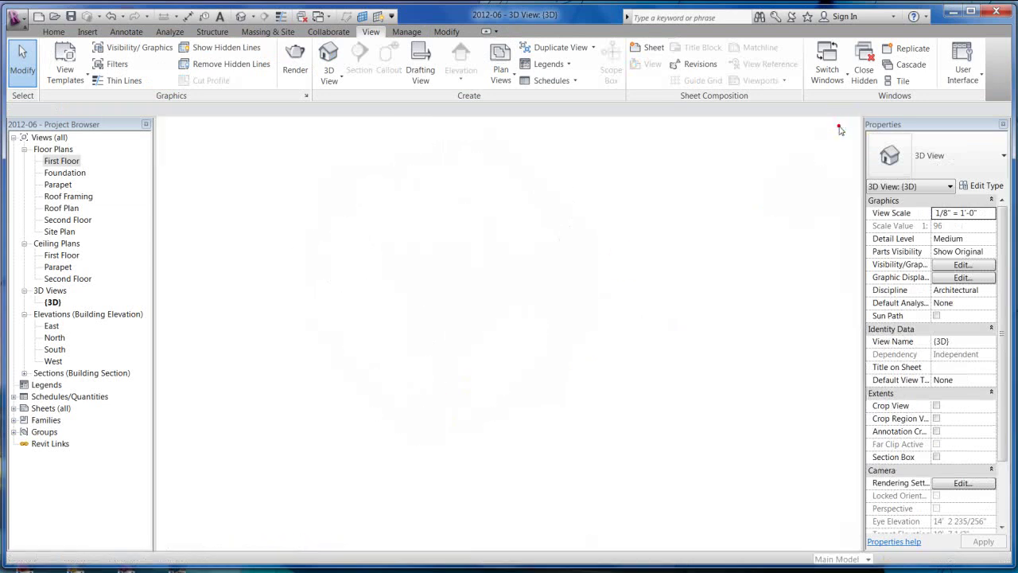
scroll(548, 261, "down", 4)
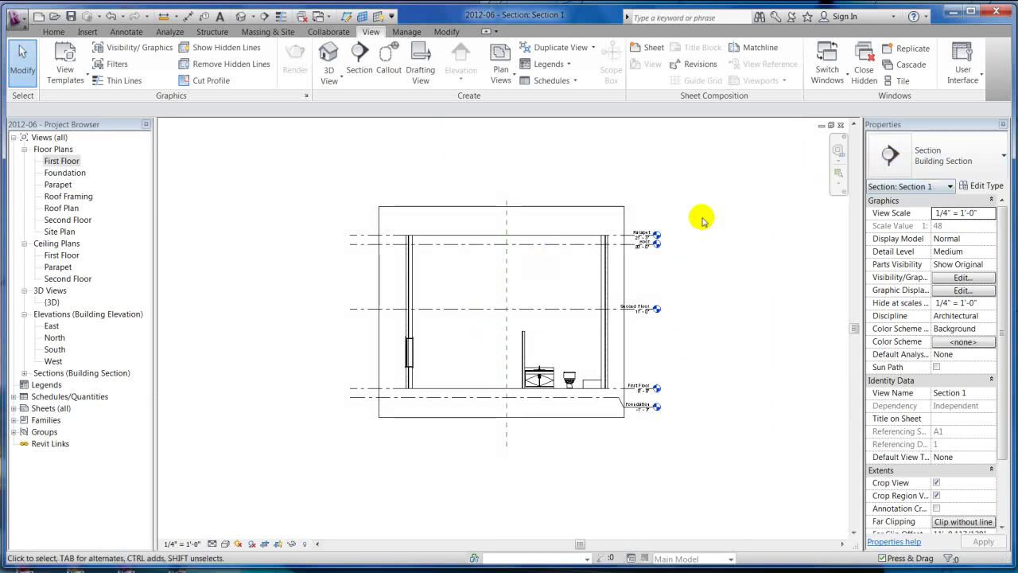
double_click(57, 163)
scroll(226, 296, "down", 3)
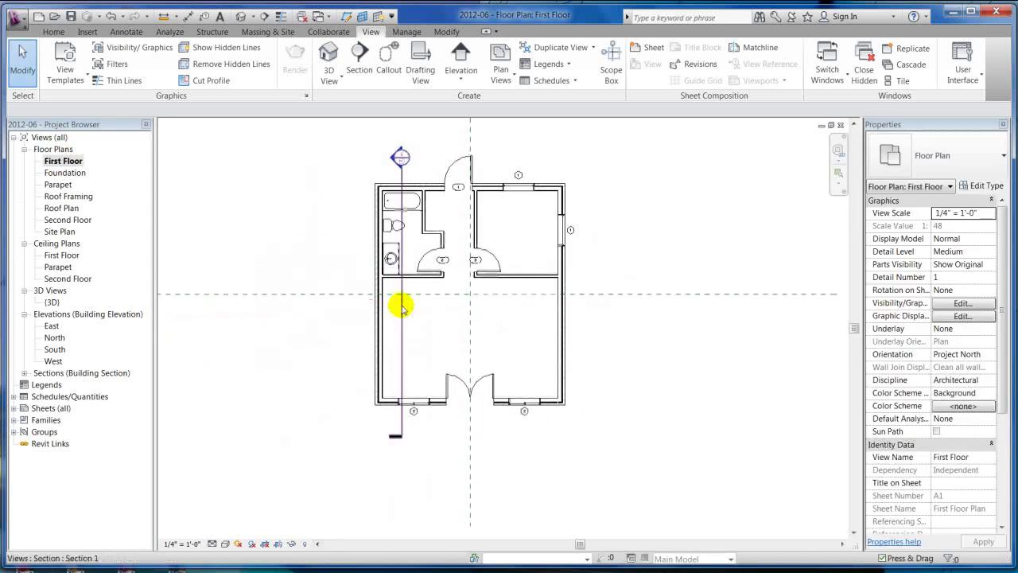
left_click(503, 332)
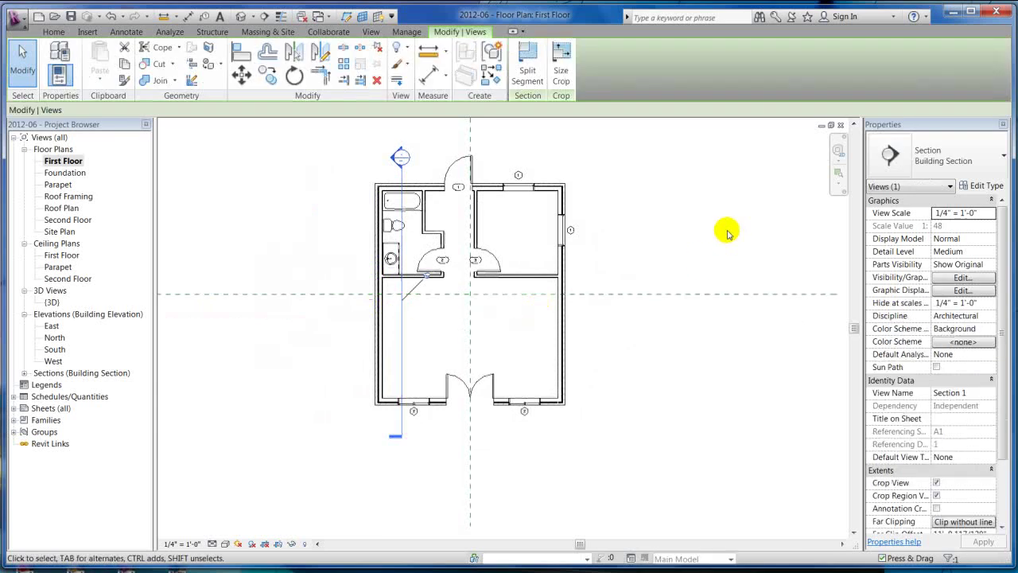
- Check which section types are available for the selected section line, leave its type as is and deselect it
left_click(946, 163)
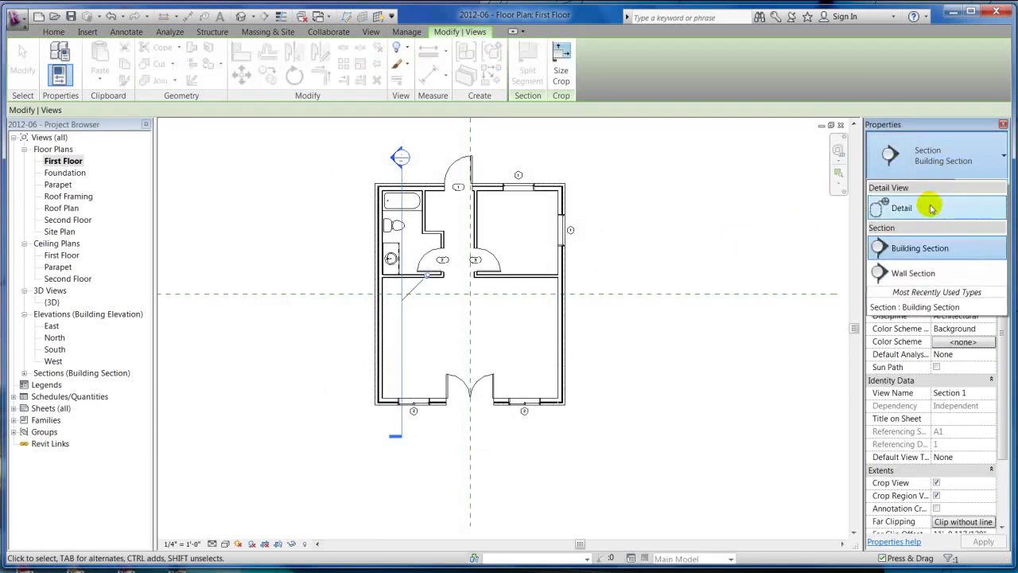
key("Escape")
key("Escape")
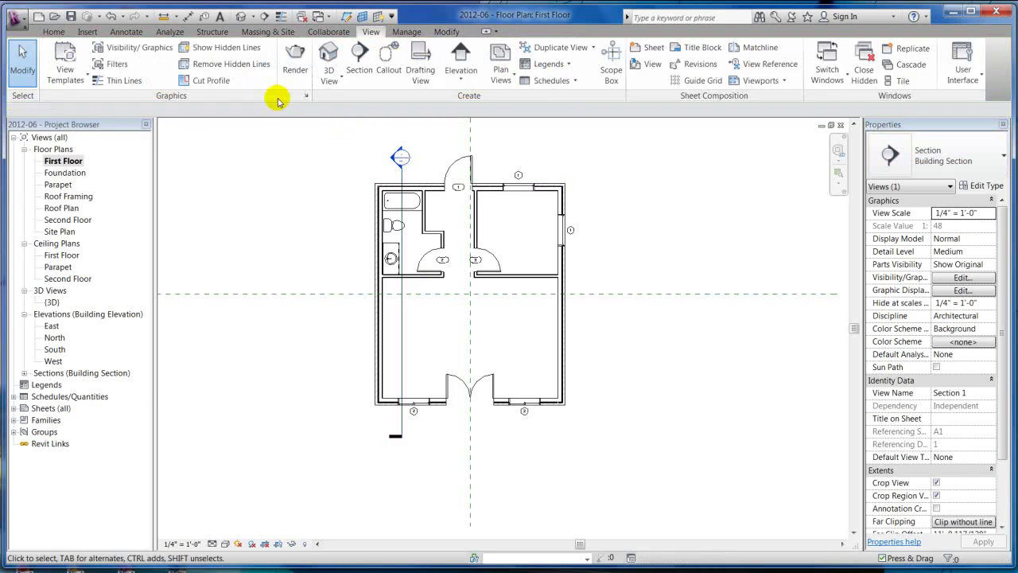
- Draw a short horizontal Wall Section across the right exterior wall of the large lower room and deselect it
left_click(366, 58)
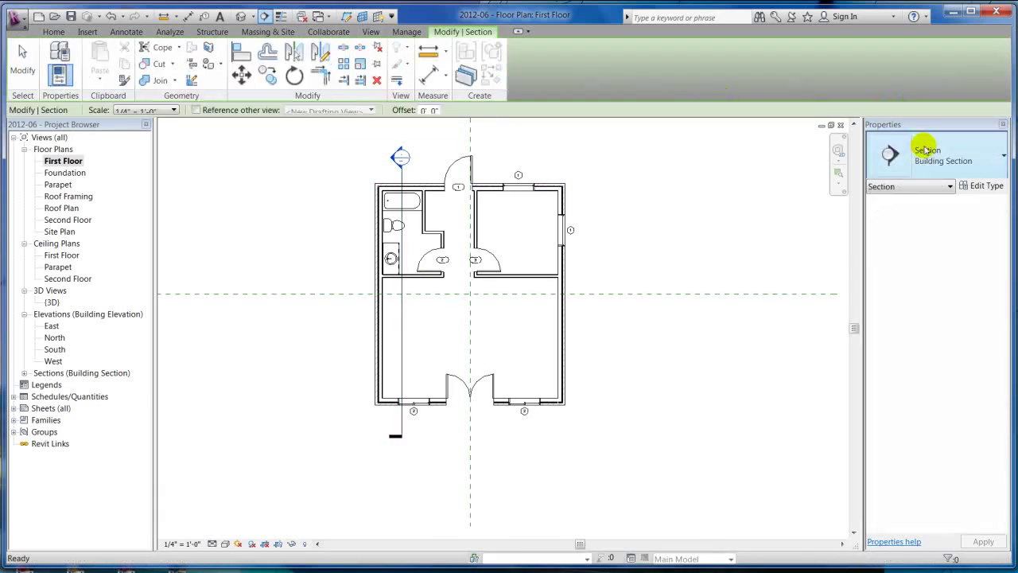
left_click(883, 156)
left_click(914, 273)
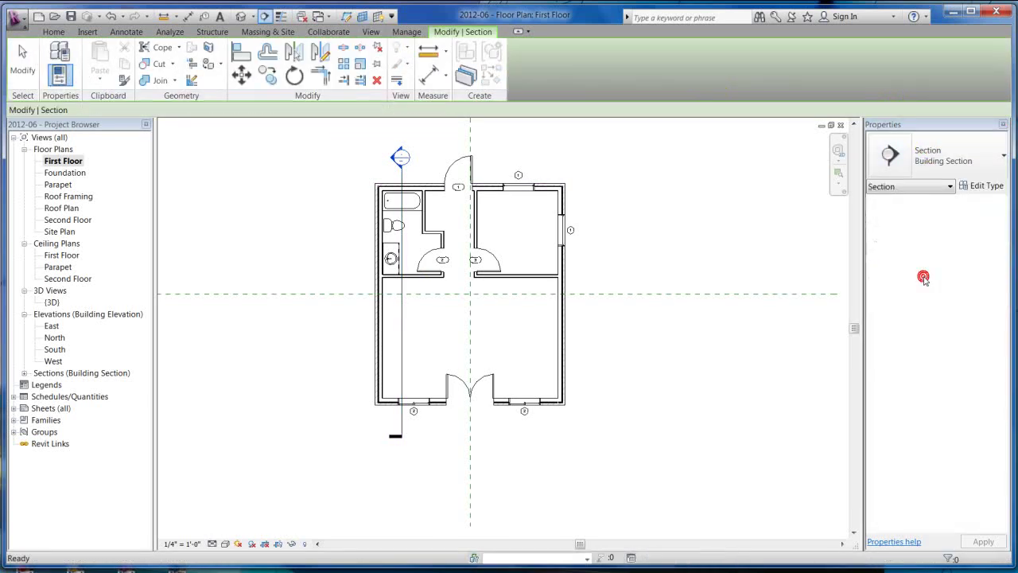
scroll(573, 299, "up", 3)
left_click(529, 347)
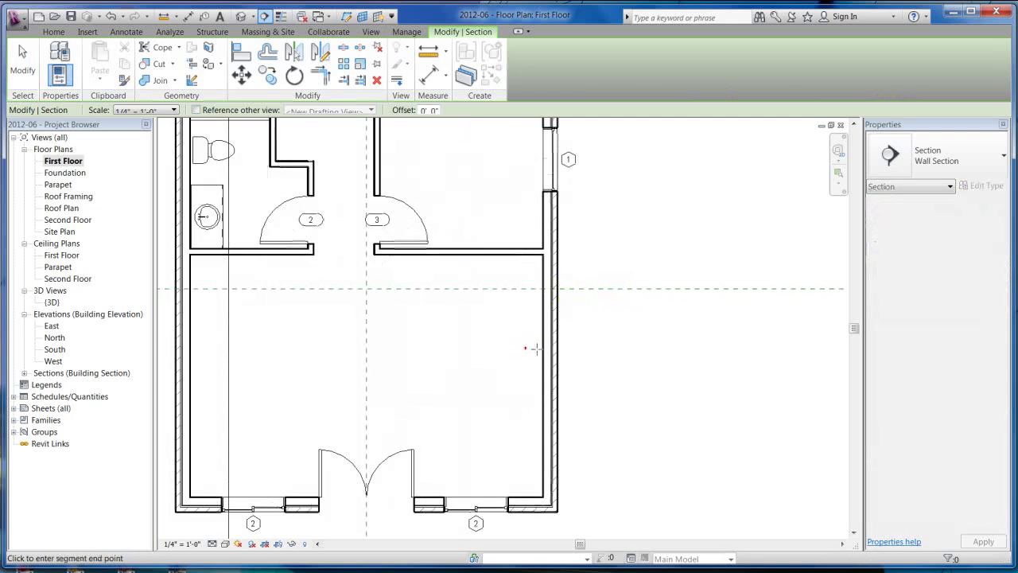
left_click(580, 348)
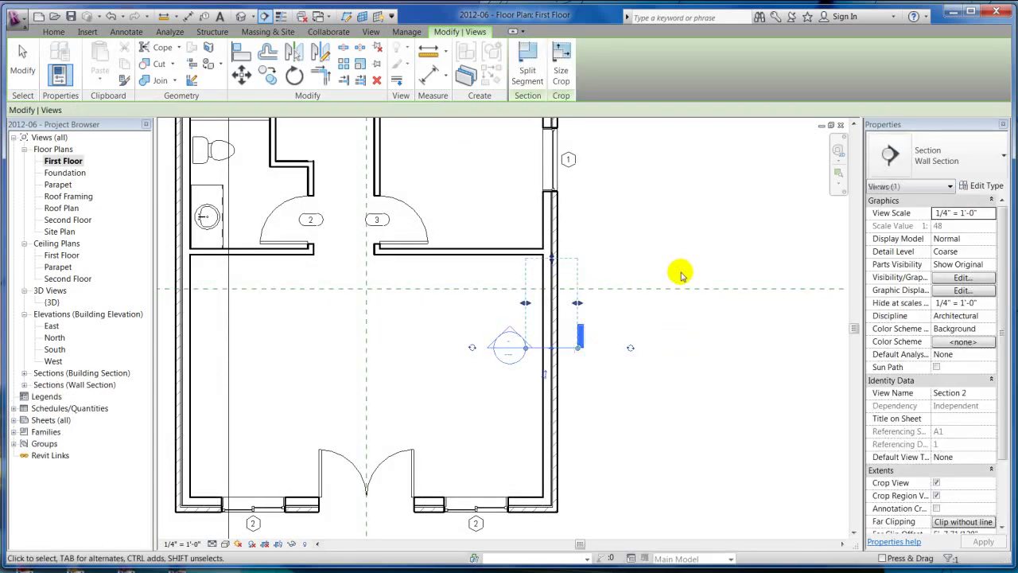
key("Escape")
key("Escape")
- Open the new wall section view and set its detail level to Medium
double_click(506, 346)
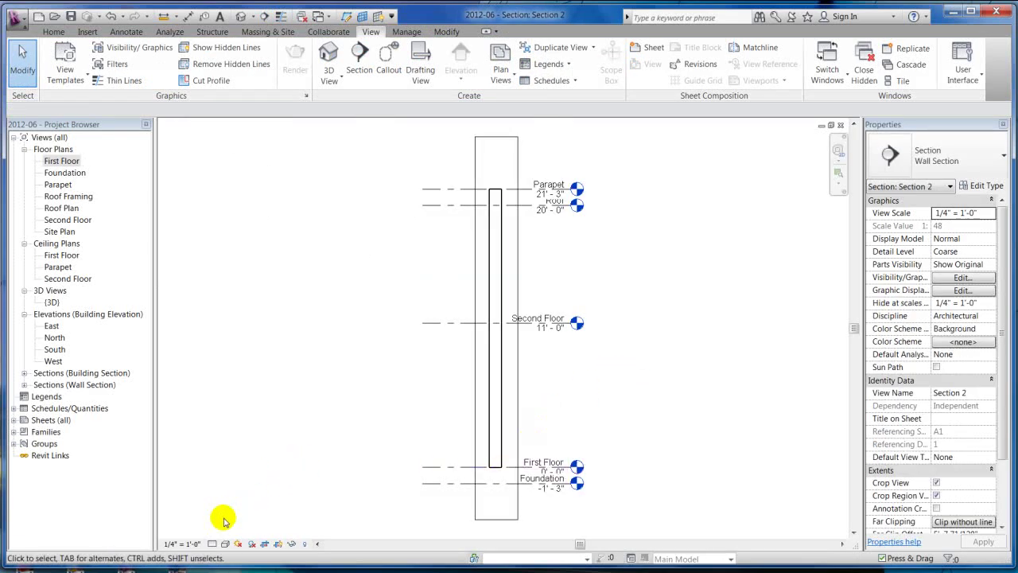
left_click(212, 544)
left_click(230, 517)
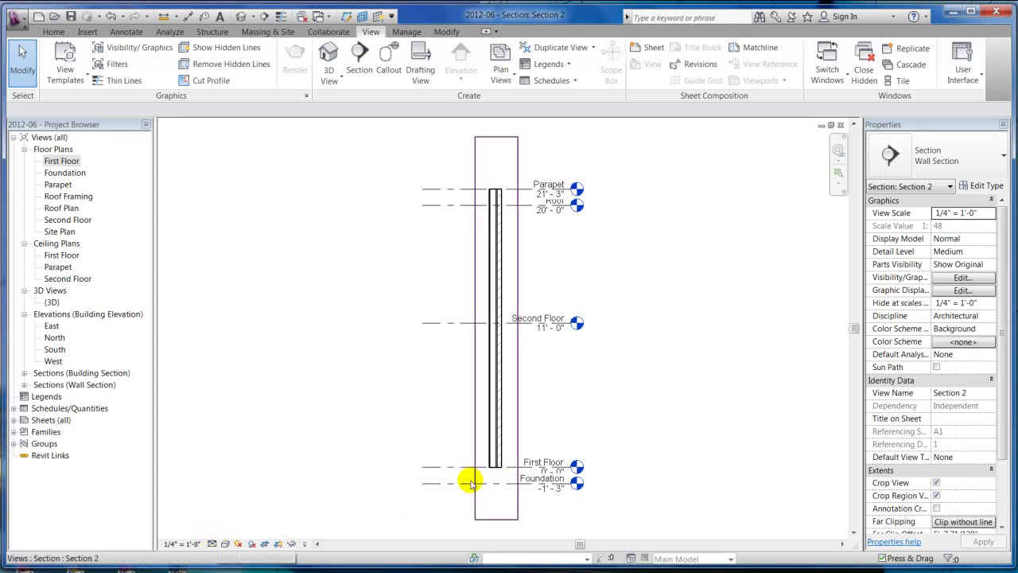
- Examine the wall's layers near its base, with thin lines and with normal line weights, and inspect the section up to the parapet
scroll(482, 470, "up", 5)
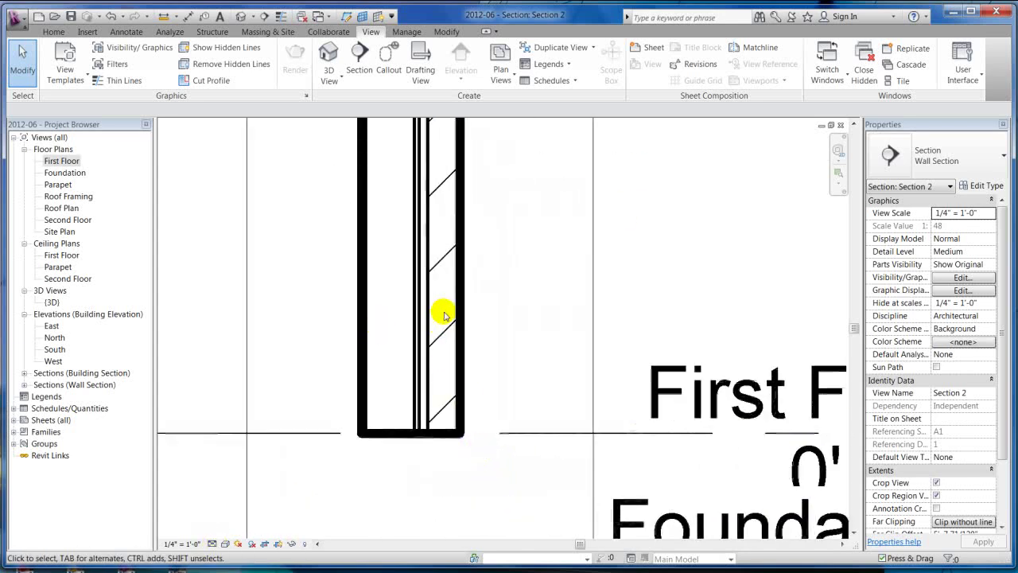
scroll(429, 350, "down", 4)
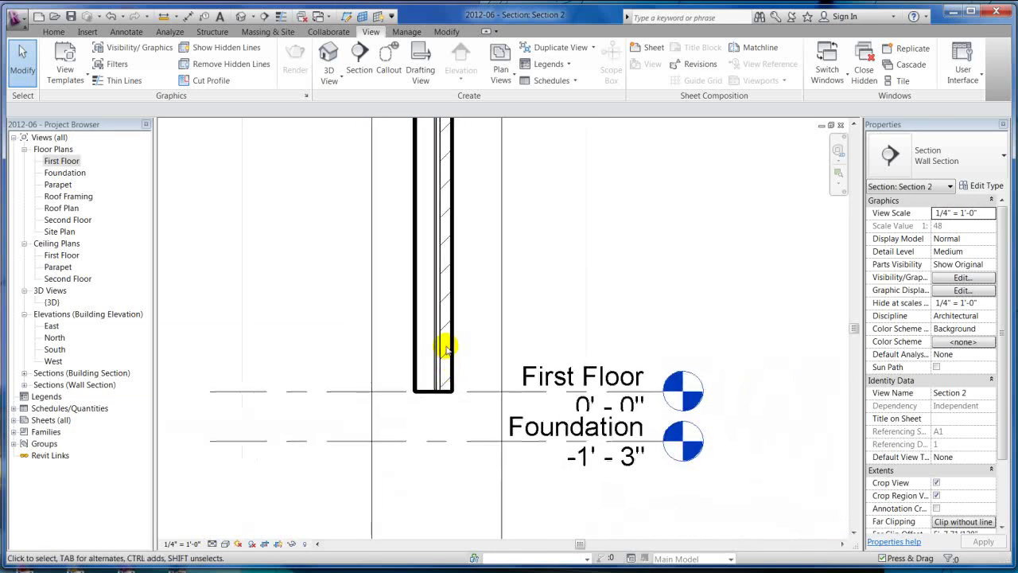
scroll(446, 347, "up", 2)
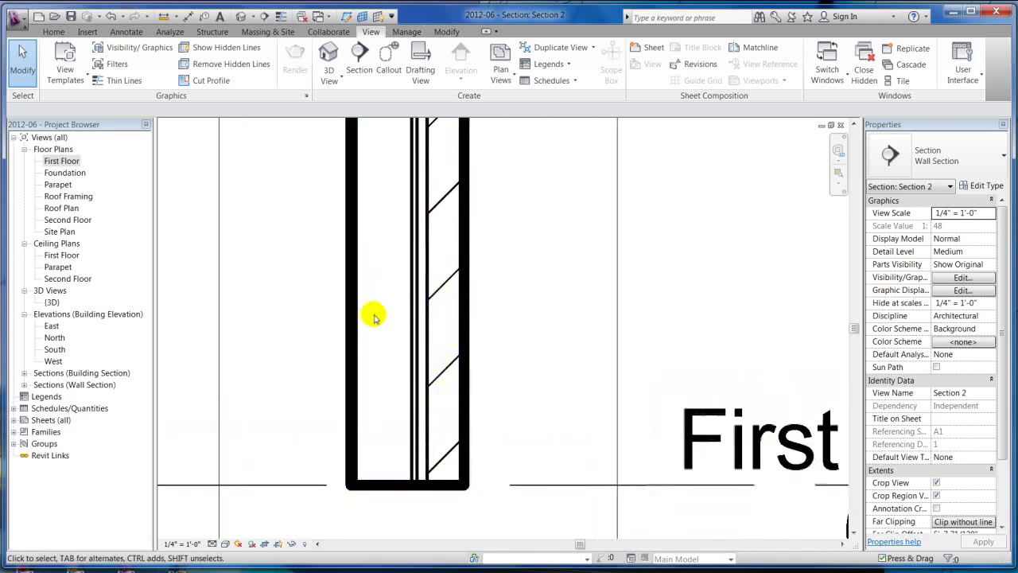
key("t")
key("l")
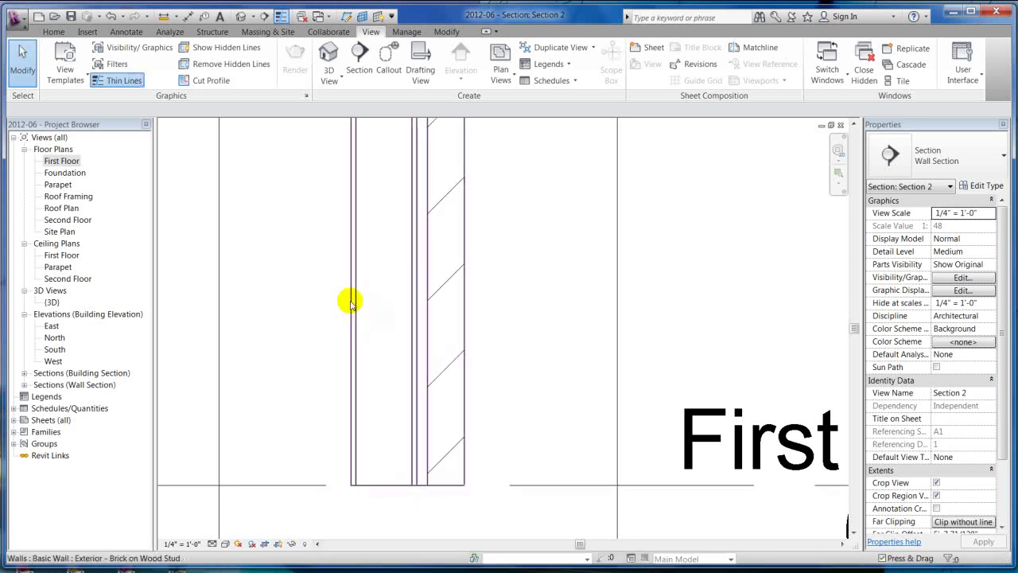
scroll(396, 329, "down", 2)
key("t")
key("l")
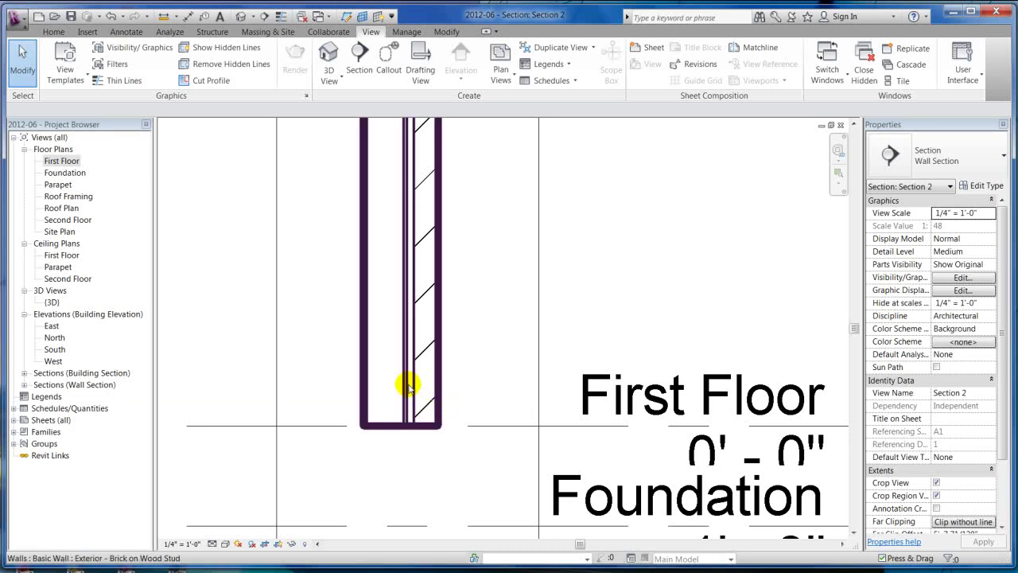
scroll(498, 275, "down", 3)
middle_click_drag(495, 262, 418, 374)
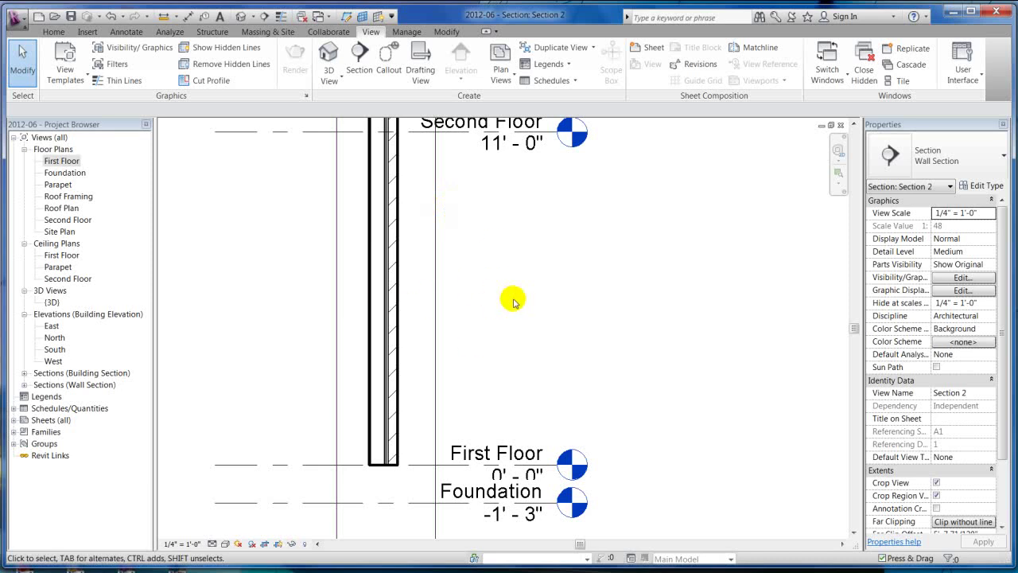
scroll(542, 251, "down", 3)
middle_click_drag(546, 182, 486, 261)
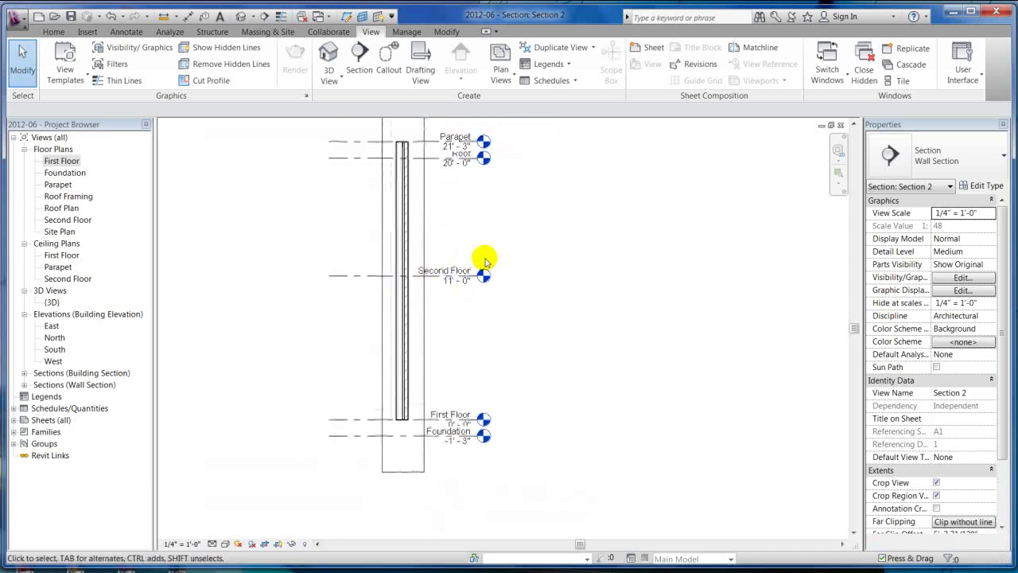
scroll(520, 145, "up", 1)
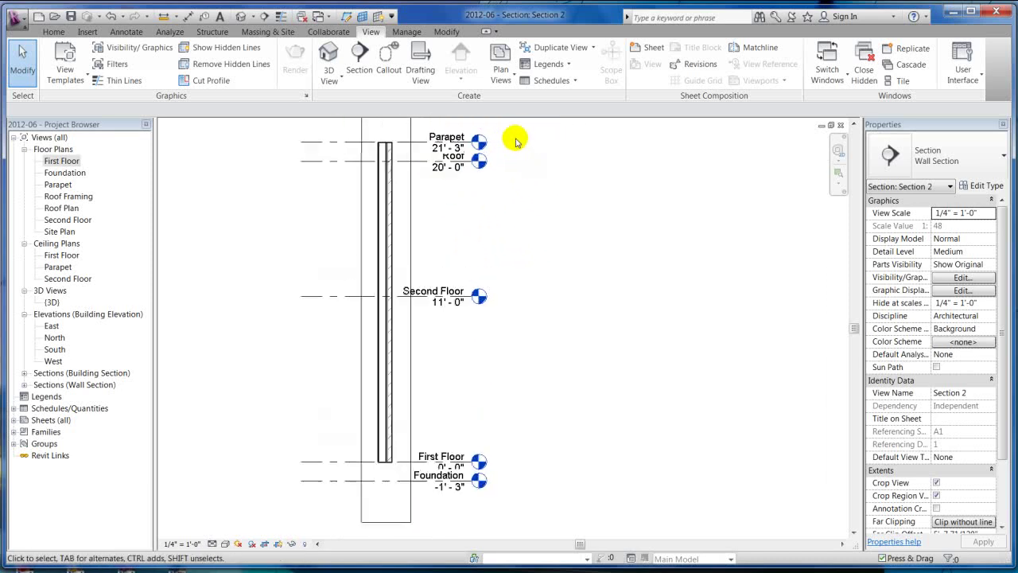
- Hide the Roof, Second Floor and First Floor level elements in the wall section, and undo the hiding
left_click(321, 294, "ctrl")
left_click(326, 463, "ctrl")
right_click(329, 316)
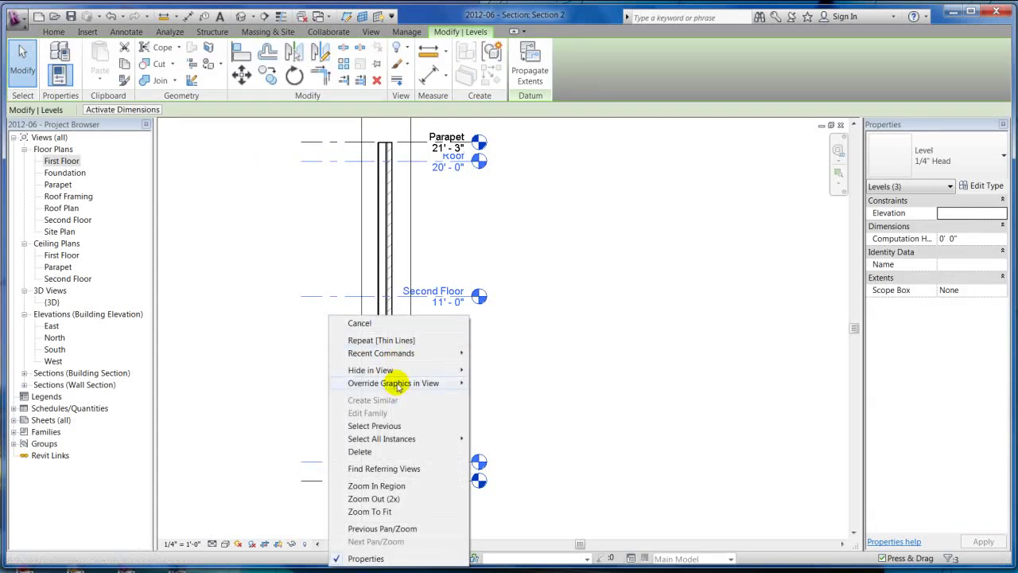
left_click(396, 370)
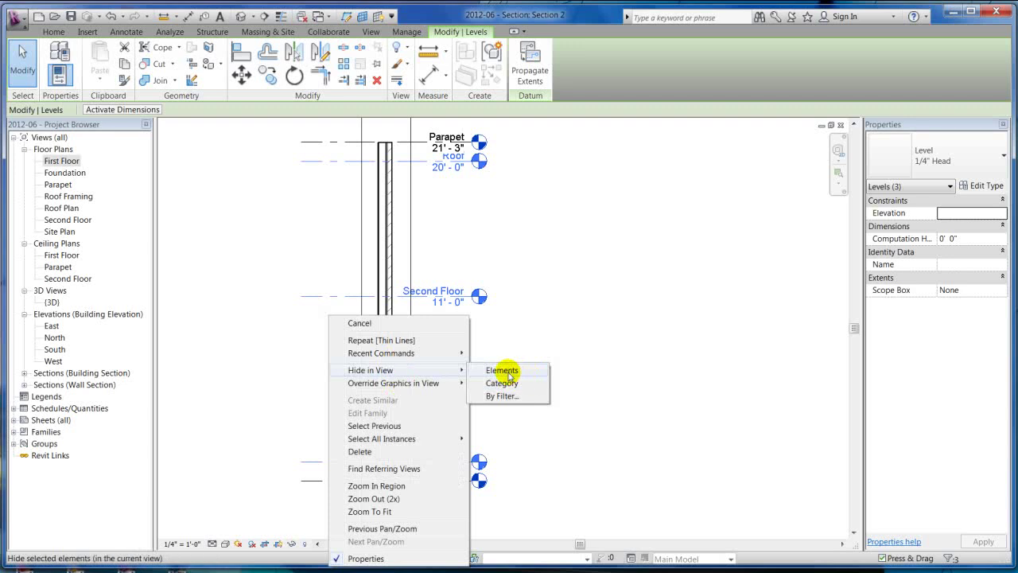
left_click(503, 370)
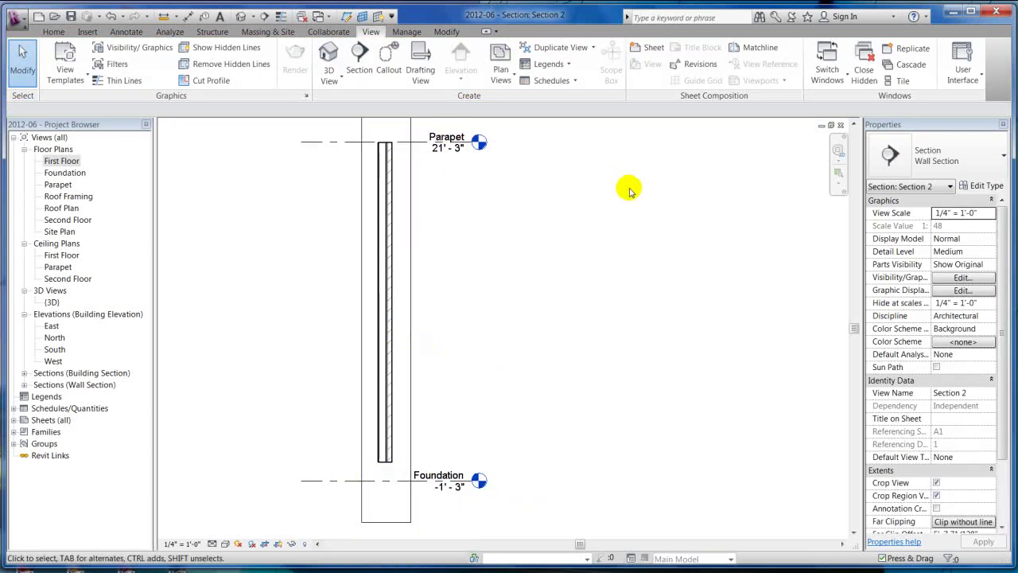
left_click(108, 16)
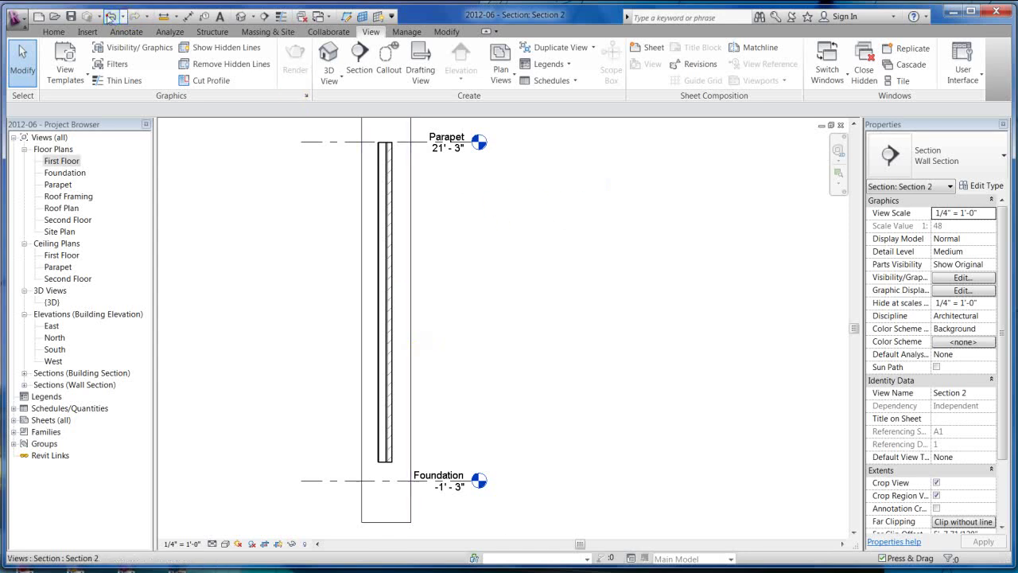
- Hide the Foundation, Second Floor and Roof level elements in the wall section view
left_click(323, 480)
left_click(329, 296, "ctrl")
left_click(334, 162, "ctrl")
right_click(316, 238)
left_click(352, 294)
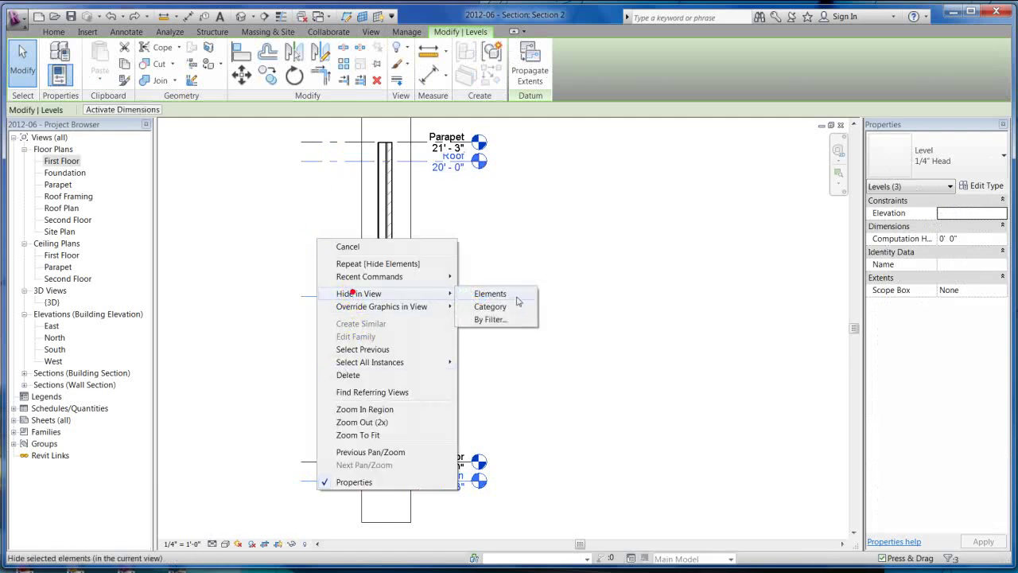
left_click(491, 293)
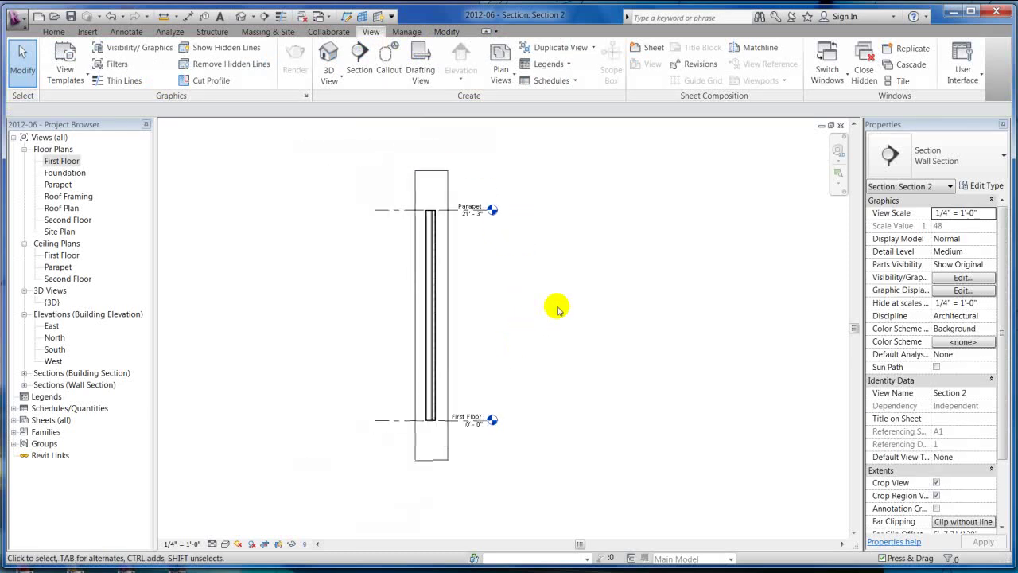
scroll(560, 291, "up", 1)
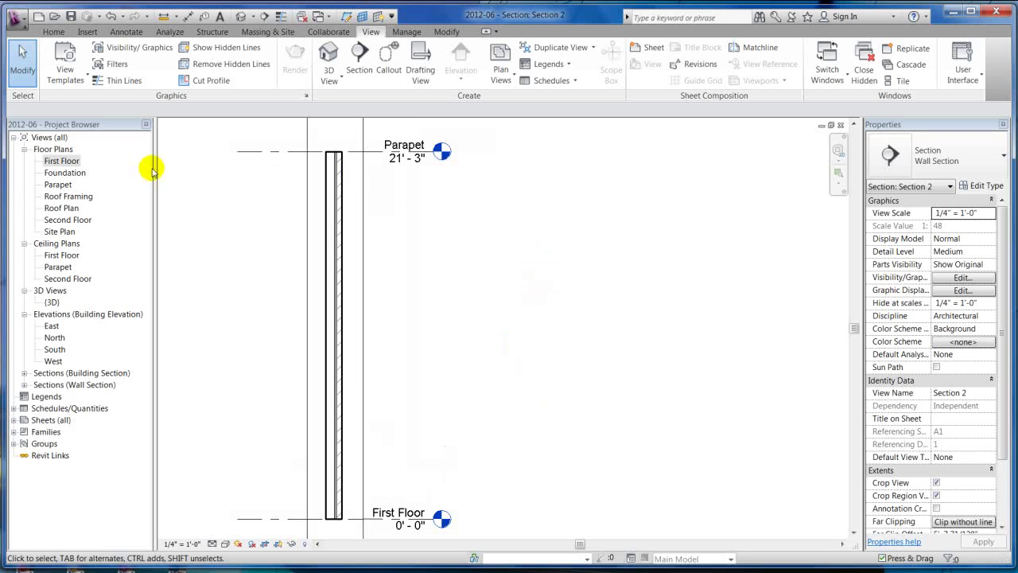
- Tile the open views and maximize the First Floor plan
key("w")
key("t")
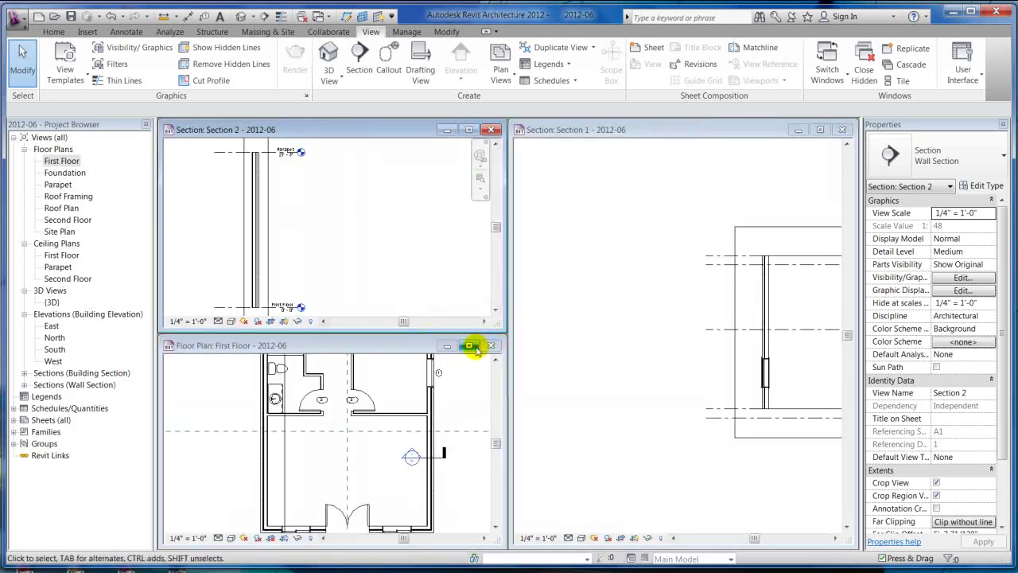
left_click(471, 346)
- Draw a vertical Detail section through the left leaf of the entrance double doors and open its detail view
left_click(360, 58)
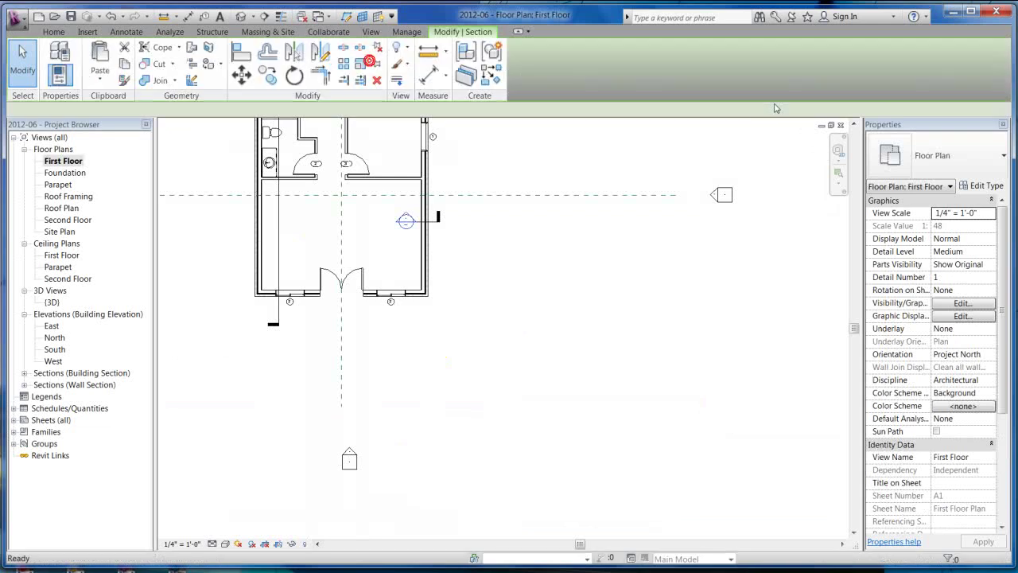
left_click(927, 153)
left_click(896, 212)
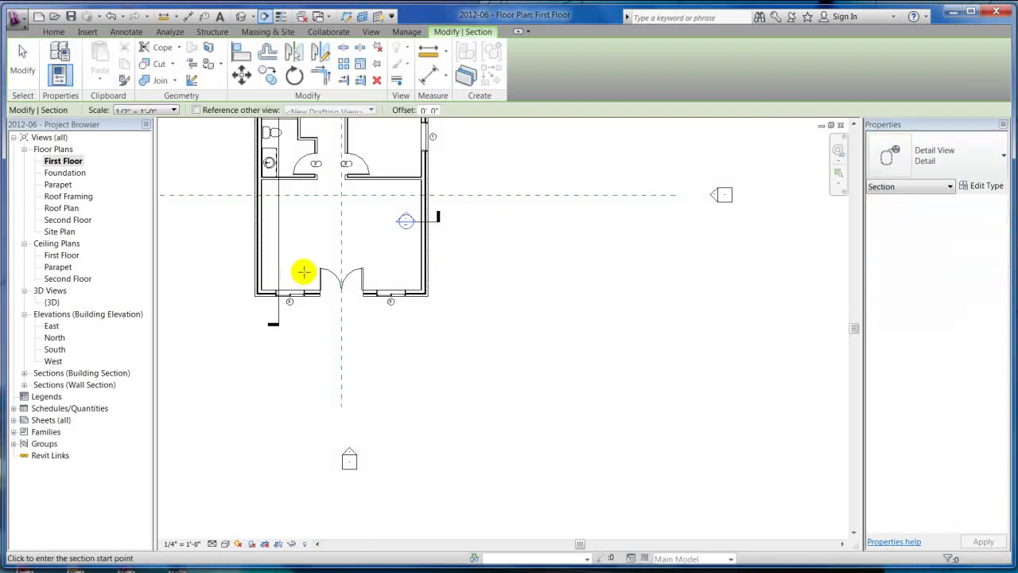
left_click(334, 254)
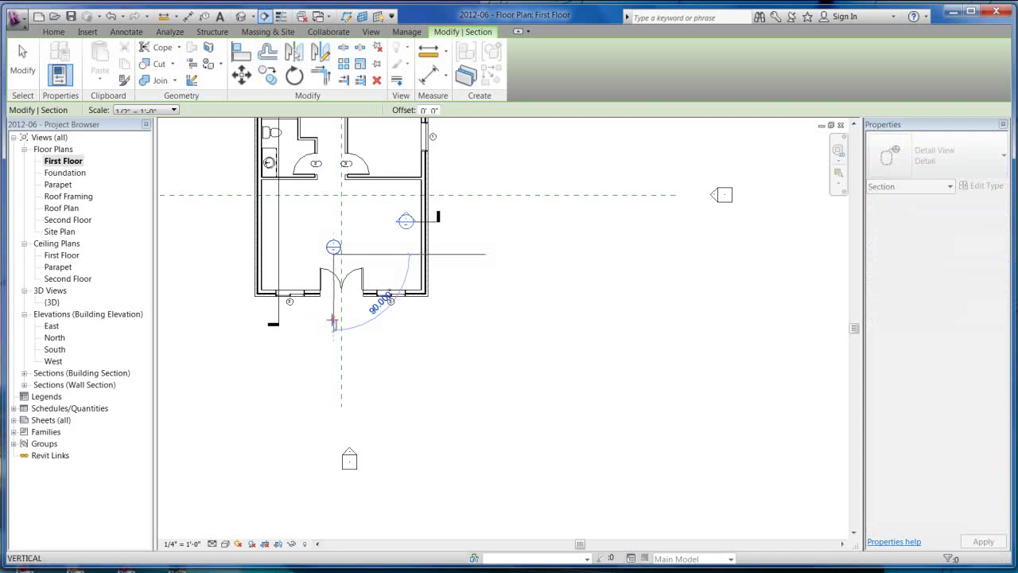
left_click(334, 323)
scroll(334, 253, "up", 4)
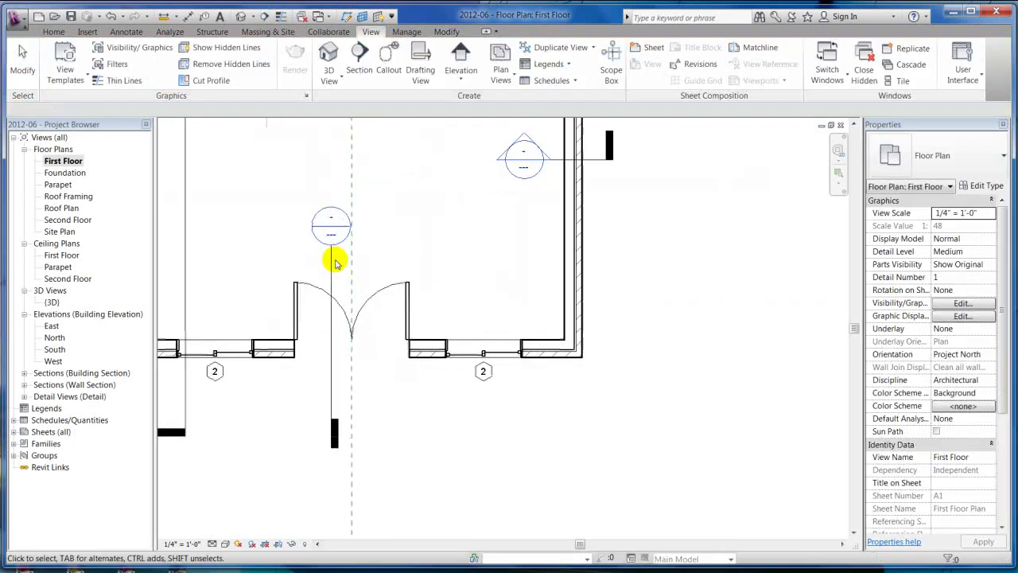
double_click(340, 238)
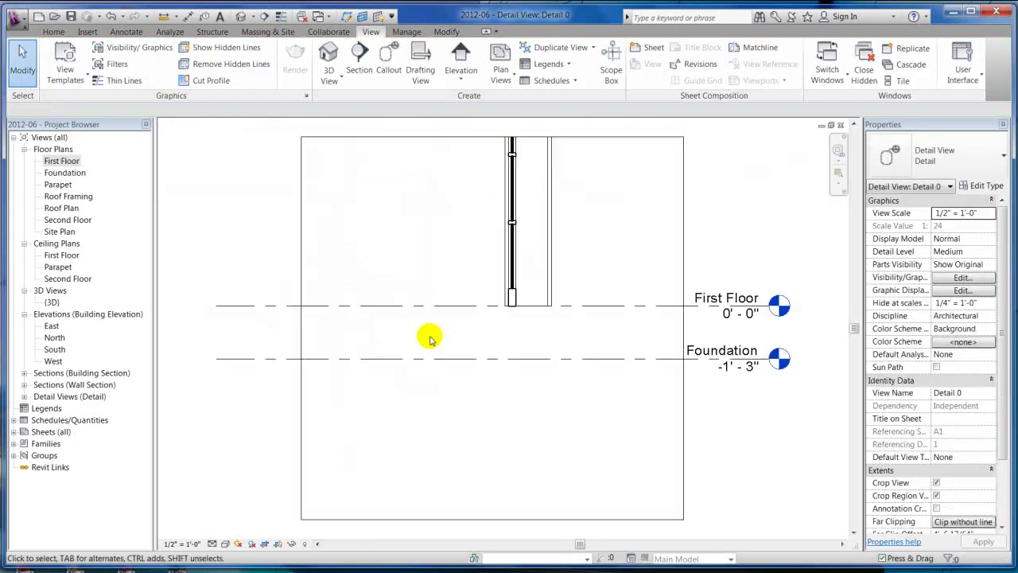
- Extend the detail view's crop region upward past the door head to include the wall above, and deselect it
scroll(563, 326, "down", 1)
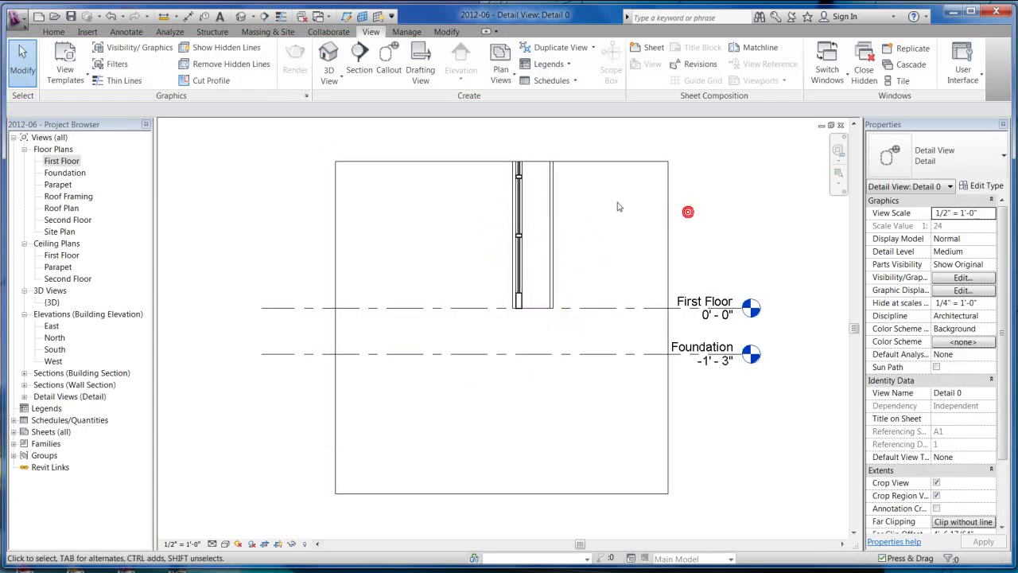
scroll(640, 159, "up", 2)
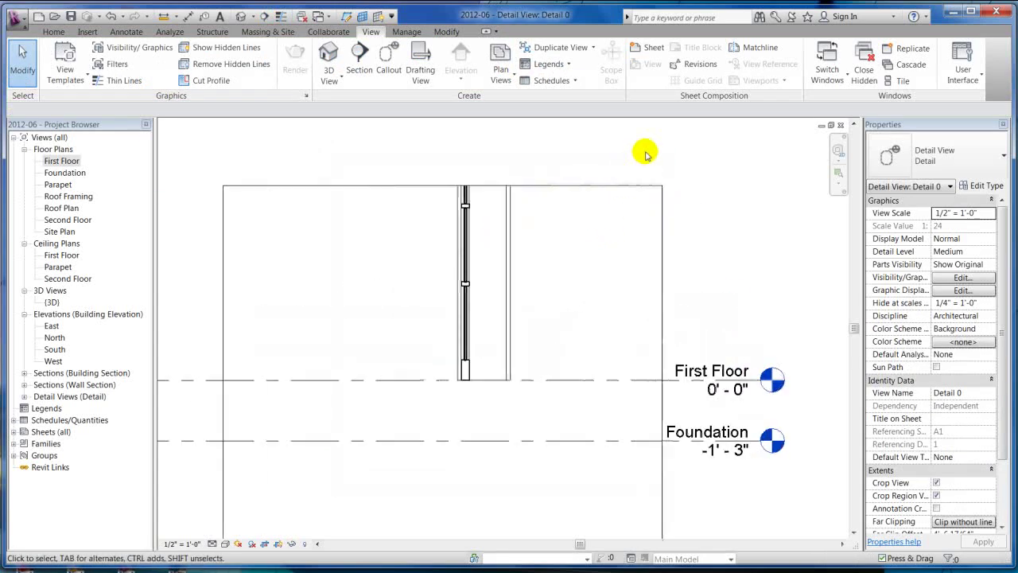
left_click(590, 188)
scroll(478, 204, "down", 2)
left_click_drag(455, 193, 454, 138)
left_click(655, 206)
scroll(633, 326, "down", 3)
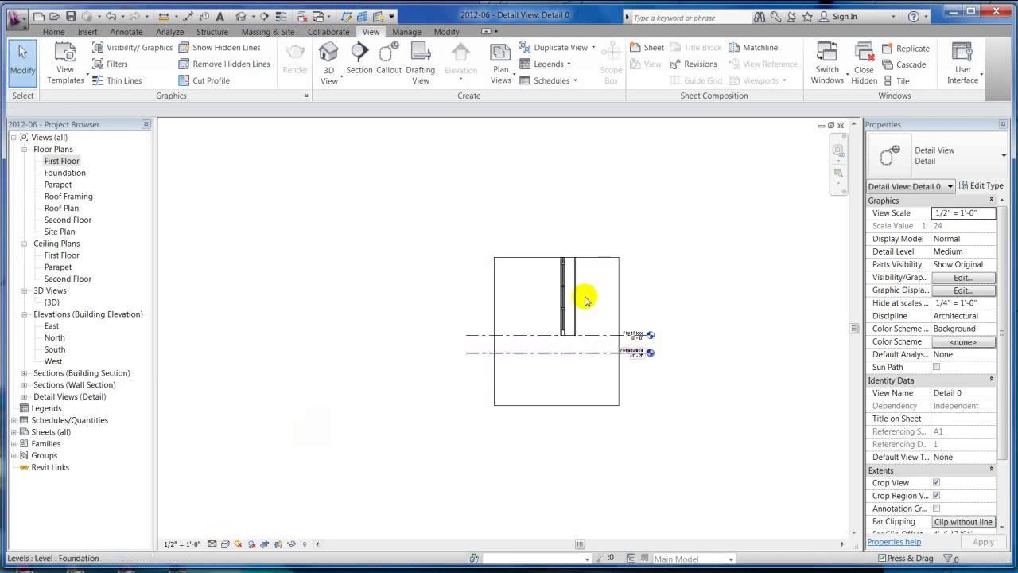
left_click(531, 257)
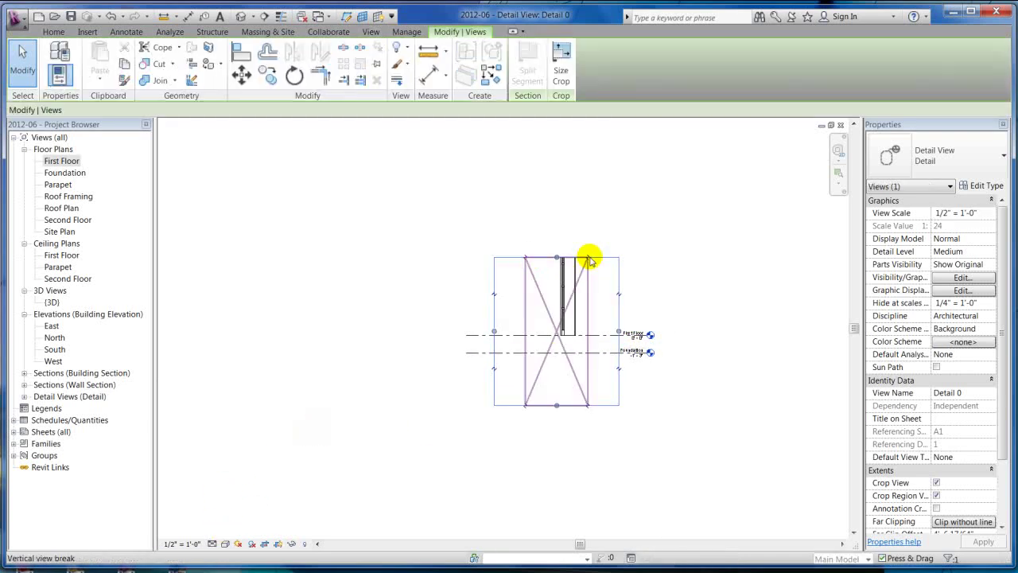
left_click_drag(557, 251, 566, 155)
left_click(669, 229)
scroll(687, 288, "up", 3)
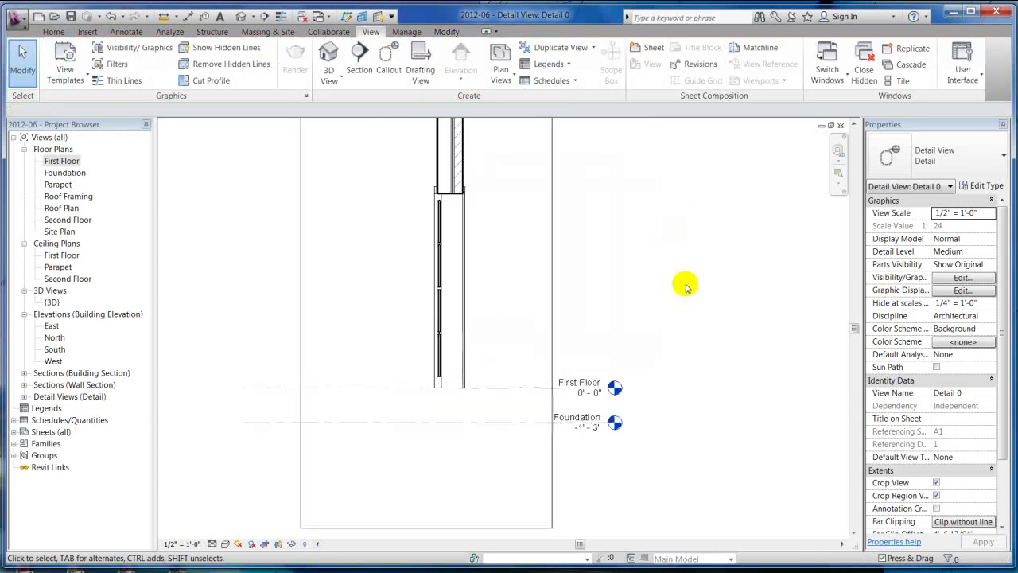
- Tile the open views and compare the detail section's mark in the First Floor plan with its crop extents in the detail view
key("w")
key("t")
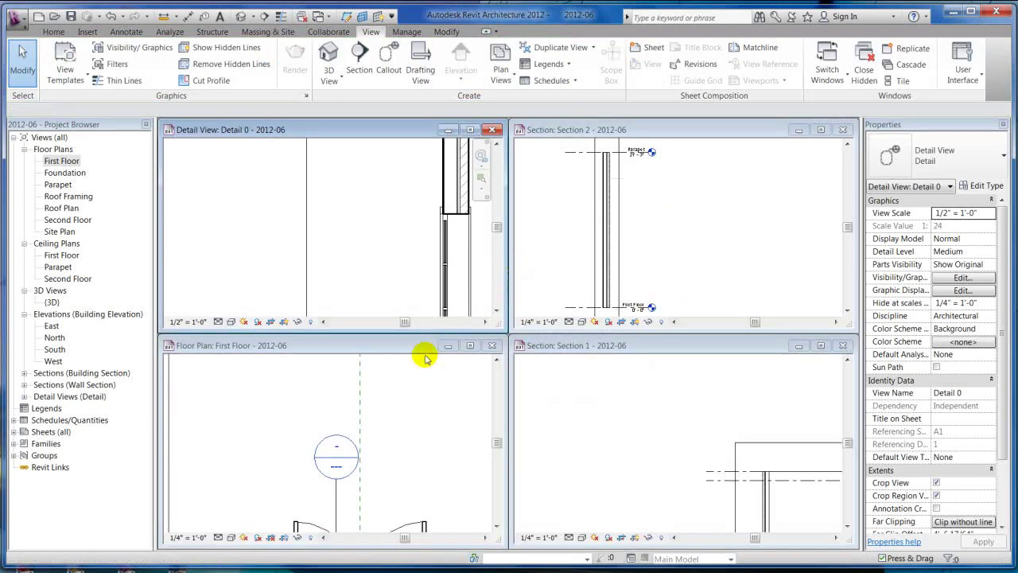
left_click(403, 414)
scroll(382, 392, "down", 4)
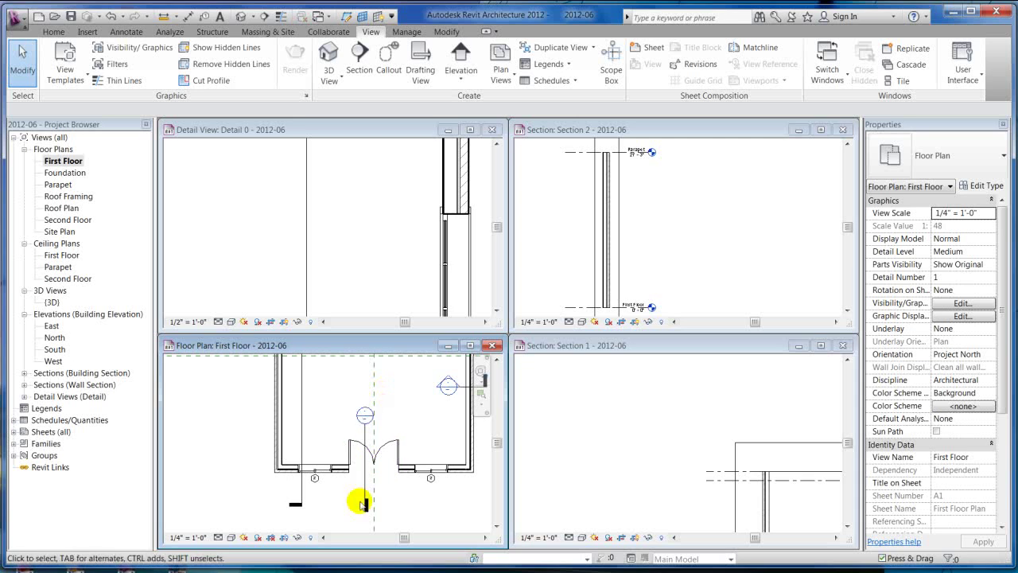
left_click(385, 278)
scroll(375, 257, "down", 3)
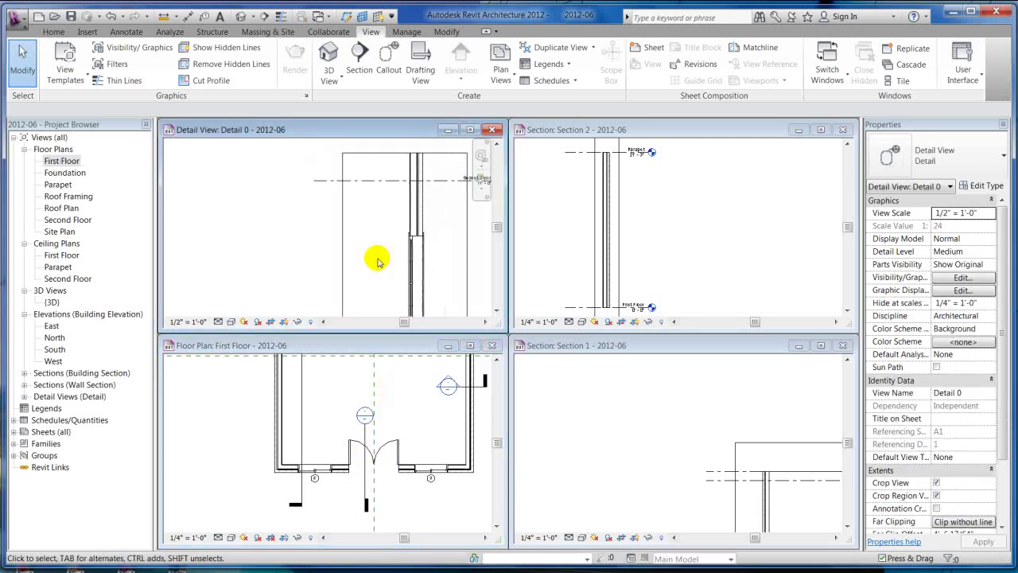
mouse_move(415, 269)
middle_mouse_down()
mouse_move(397, 216)
mouse_move(390, 220)
mouse_move(420, 265)
mouse_move(372, 236)
mouse_move(402, 257)
middle_mouse_up()
scroll(402, 257, "down", 2)
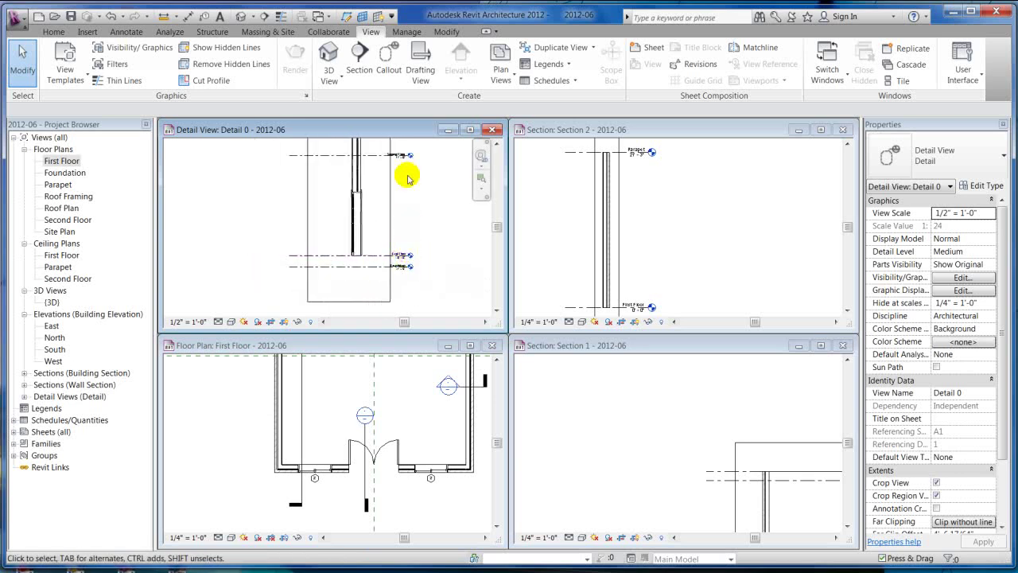
scroll(352, 154, "up", 2)
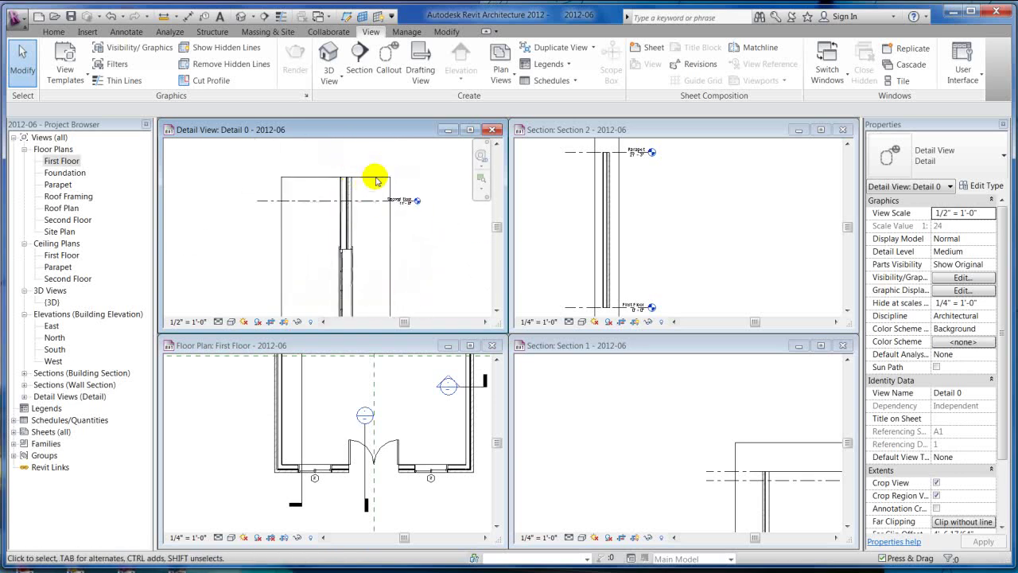
- Adjust the upper edge of the detail view's crop region to slightly above the Second Floor level, and maximize the view
left_click(390, 220)
scroll(392, 220, "down", 2)
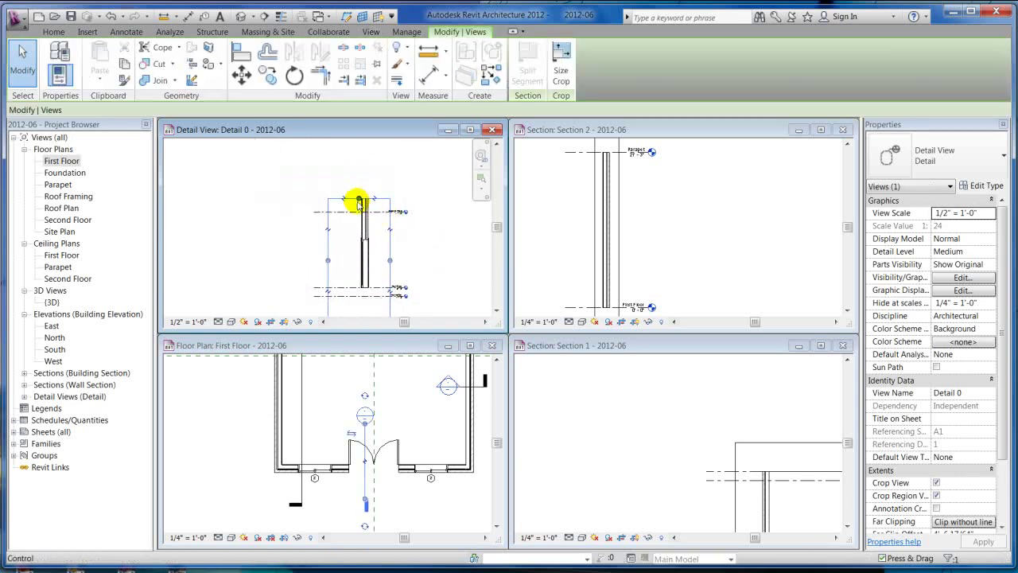
middle_click_drag(364, 132, 366, 168)
left_click_drag(358, 161, 364, 216)
middle_click_drag(403, 263, 398, 221)
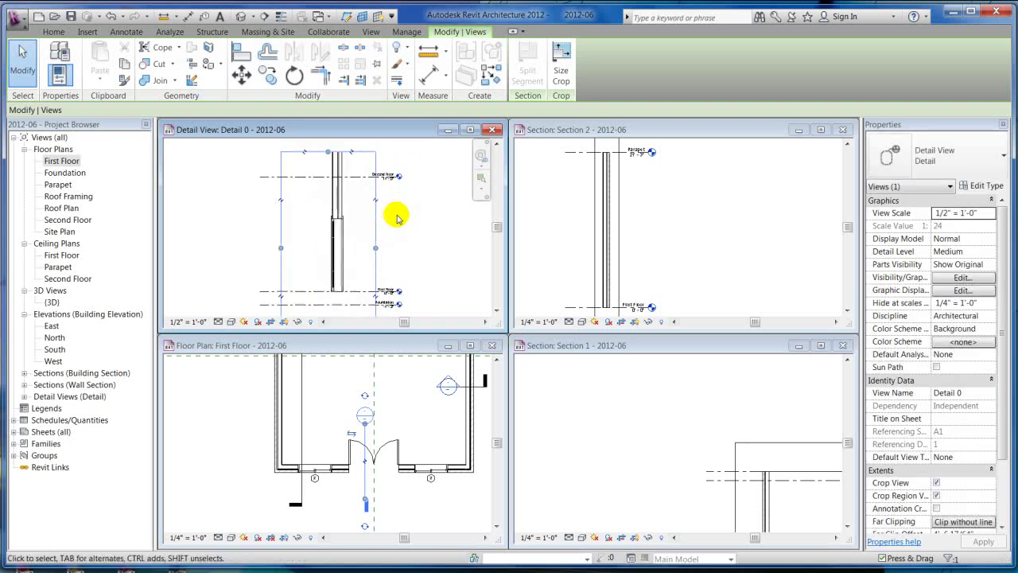
left_click(397, 215)
left_click(470, 130)
scroll(292, 123, "up", 2)
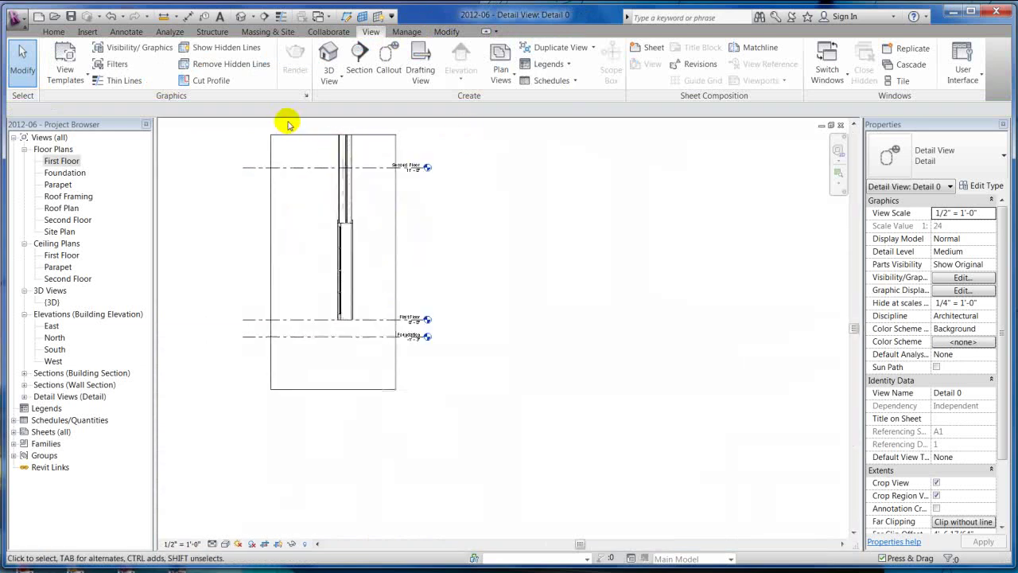
- Break the detail view's crop region horizontally into two parts and move the lower part up close beneath the upper one
left_click(411, 222)
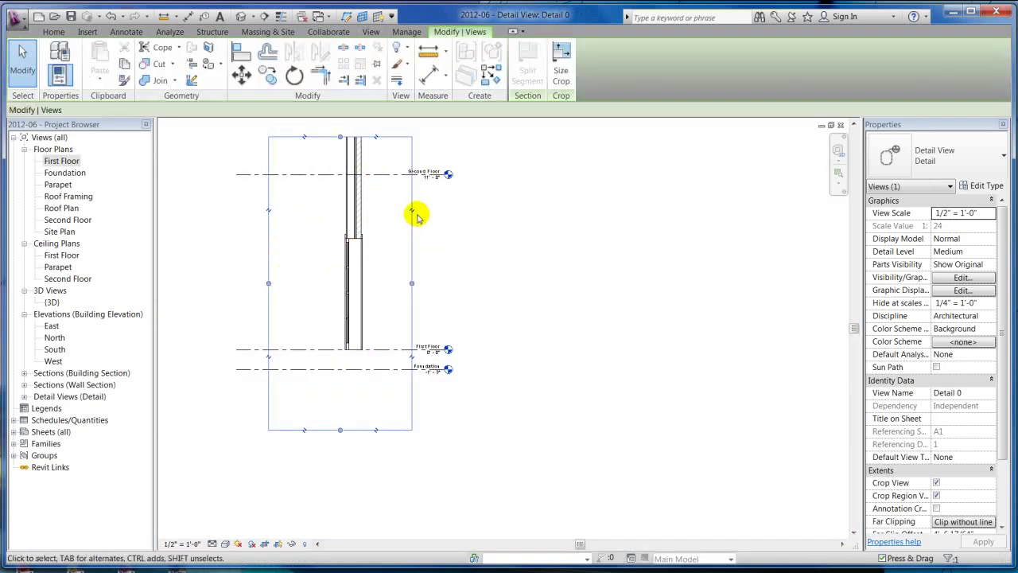
left_click(411, 212)
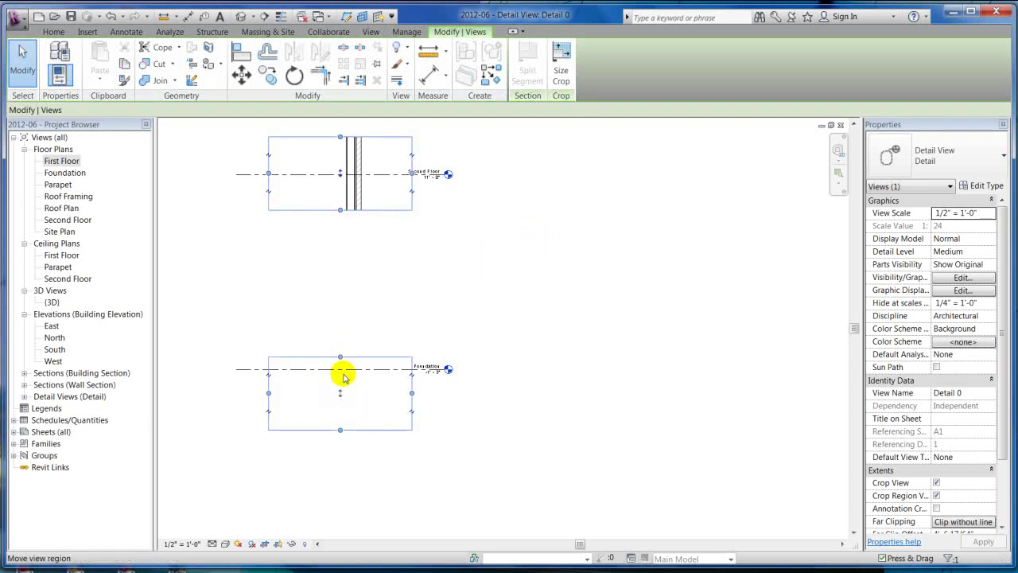
left_click_drag(340, 395, 341, 260)
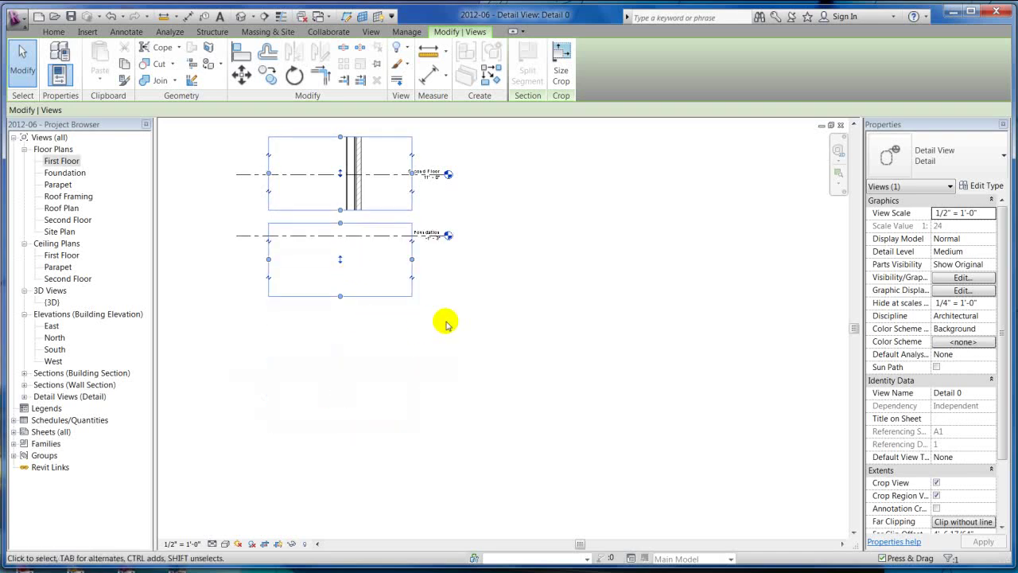
left_click(478, 304)
scroll(343, 155, "up", 4)
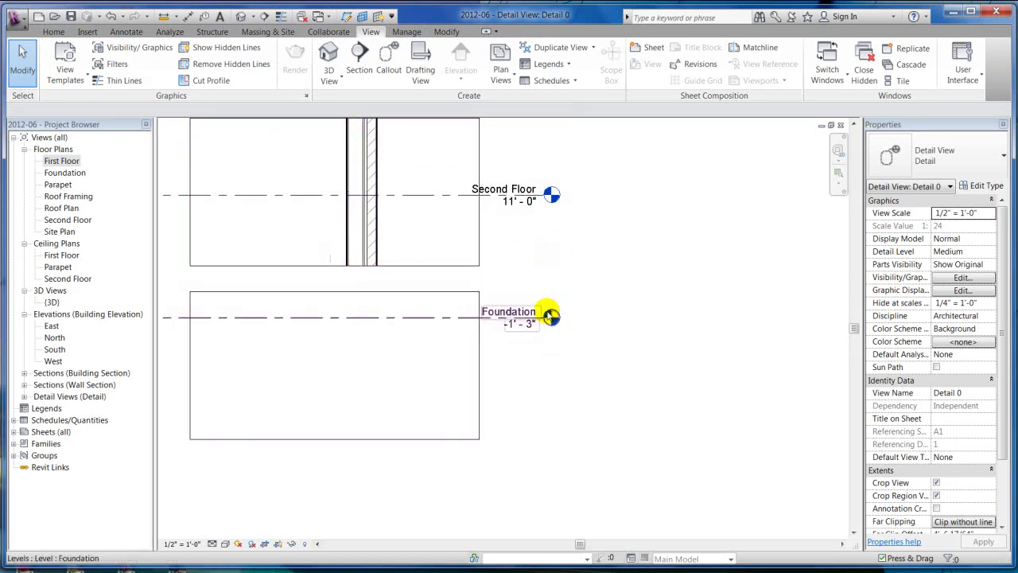
scroll(552, 316, "down", 2)
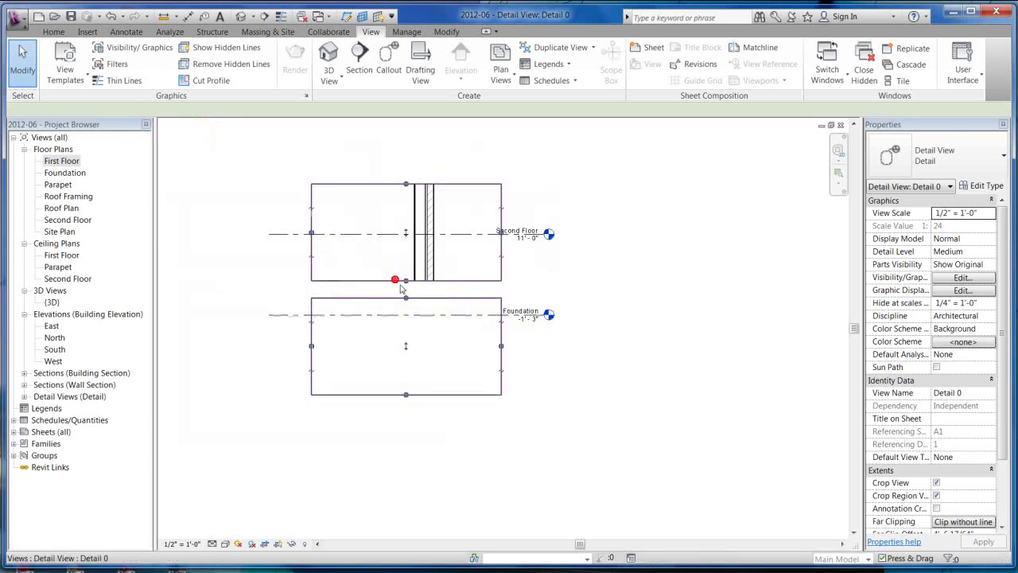
- Rejoin the two crop regions by resizing their facing edges until they merge, dismiss the warning, and deselect the crop
left_click(404, 280)
left_click_drag(406, 281, 406, 251)
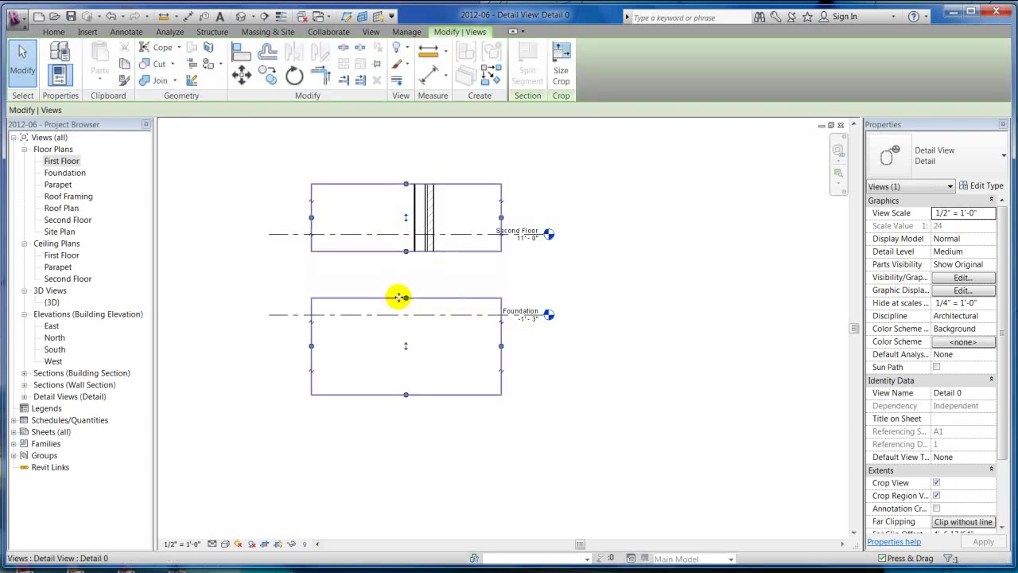
left_click_drag(406, 299, 409, 263)
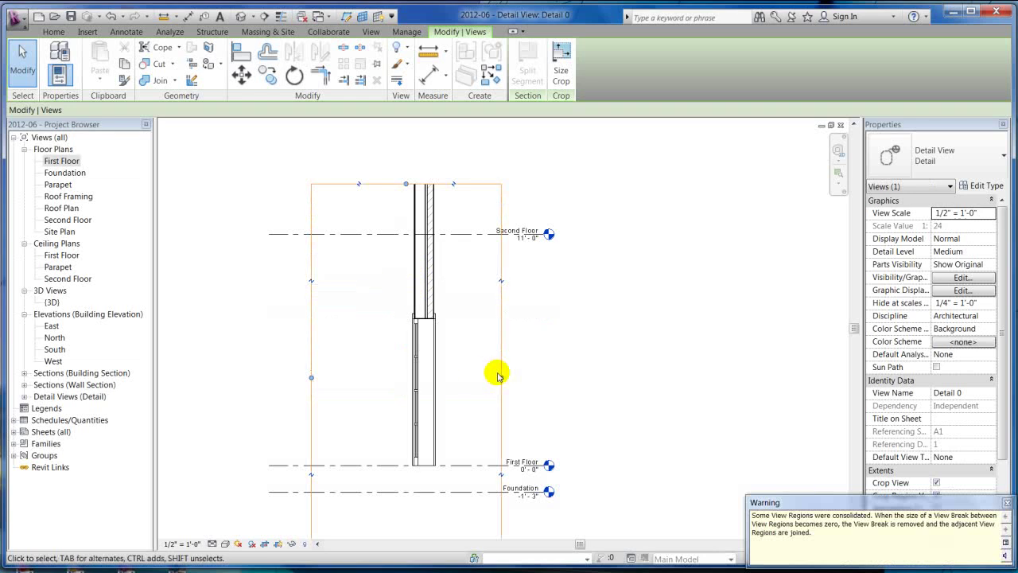
left_click(1008, 499)
left_click(693, 381)
- Break the crop region horizontally again, extend the lower part up over the door, and move it close beneath the upper part
left_click(490, 247)
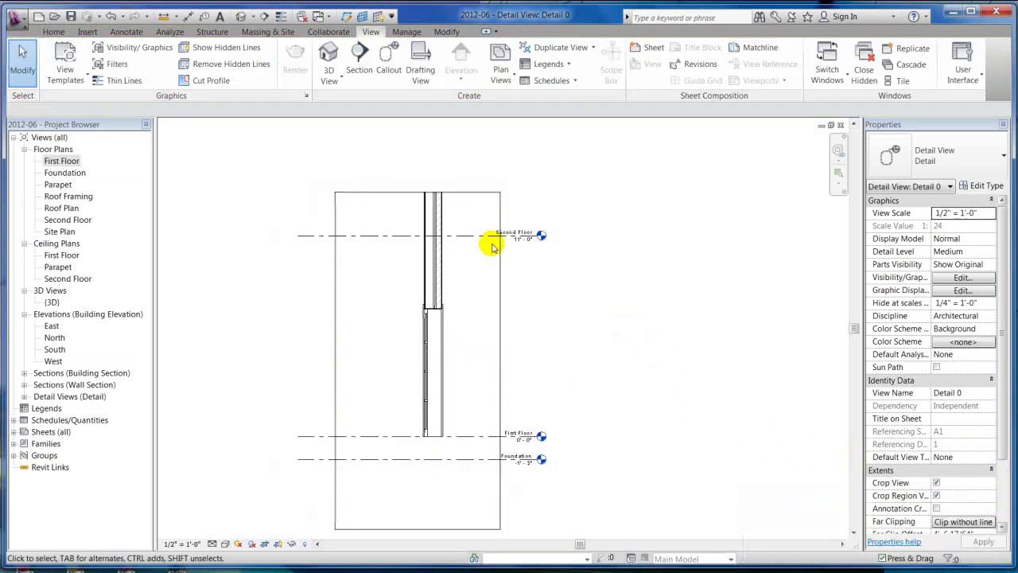
left_click(499, 303)
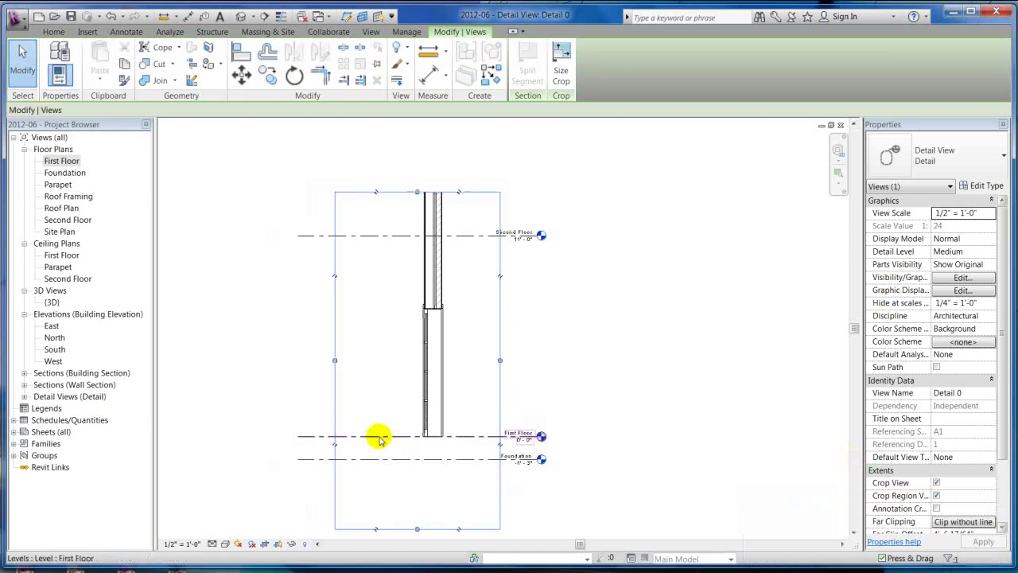
left_click(337, 447)
left_click_drag(417, 444, 424, 348)
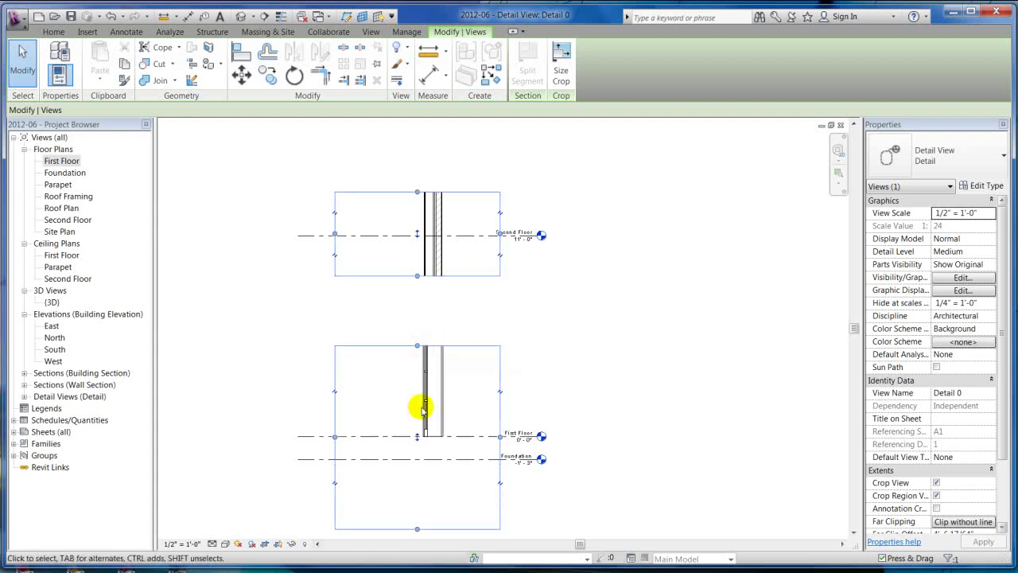
left_click_drag(416, 528, 447, 357)
left_click(571, 338)
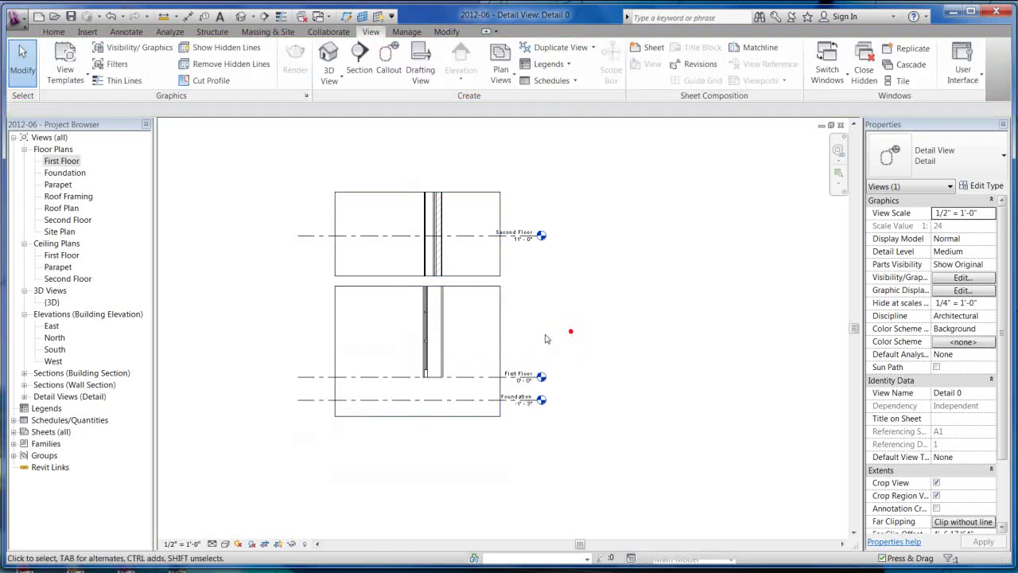
scroll(471, 300, "up", 3)
scroll(472, 300, "down", 3)
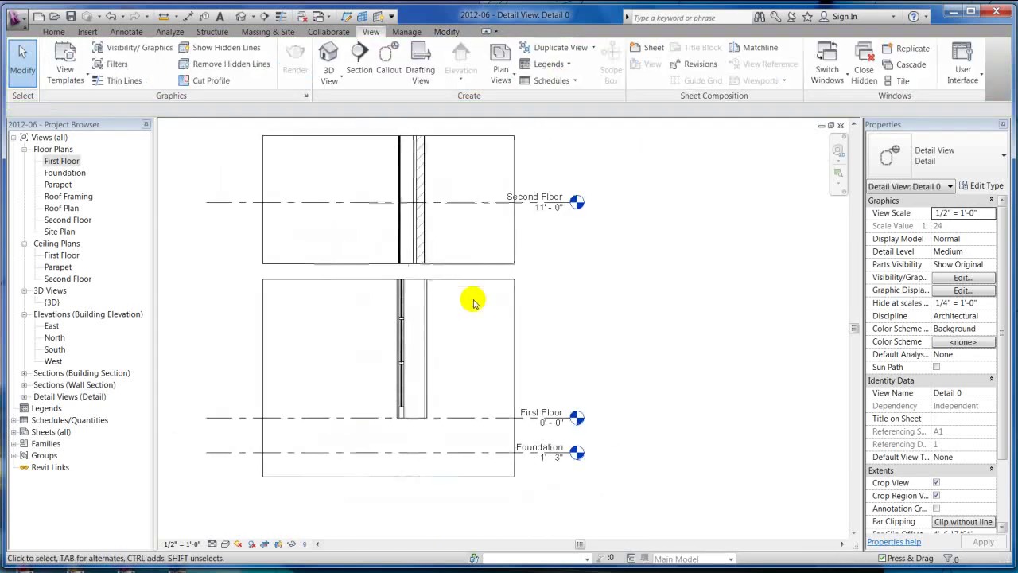
scroll(436, 311, "up", 1)
scroll(435, 310, "down", 1)
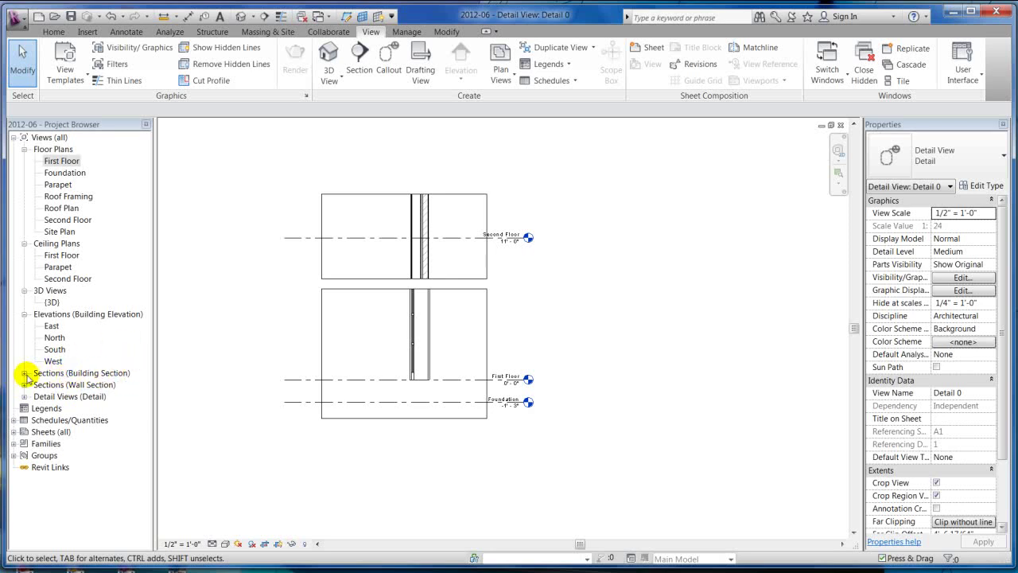
- Check the Building Section category in the Project Browser, and open the First Floor plan showing all section marks
left_click(24, 372)
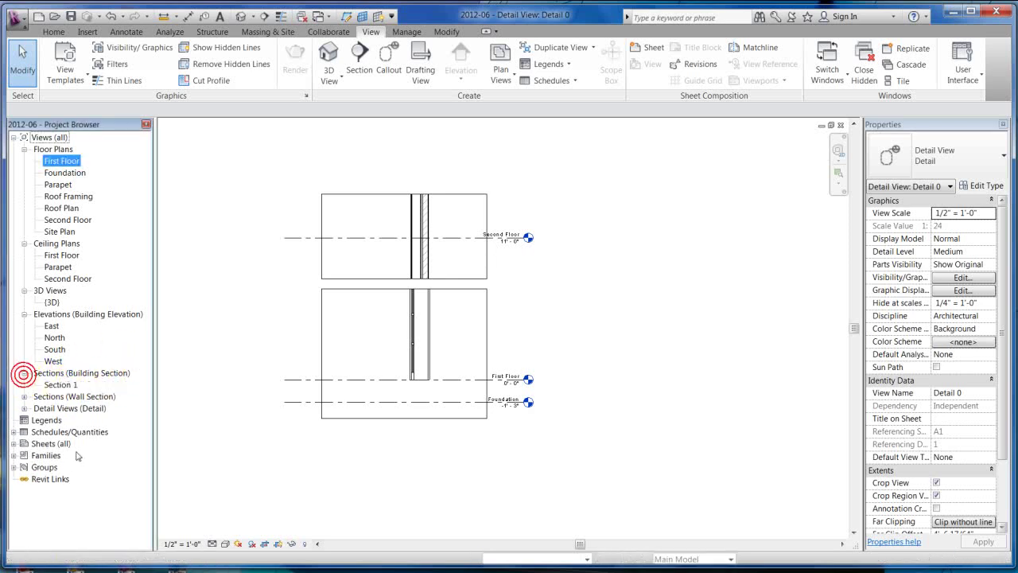
left_click(24, 373)
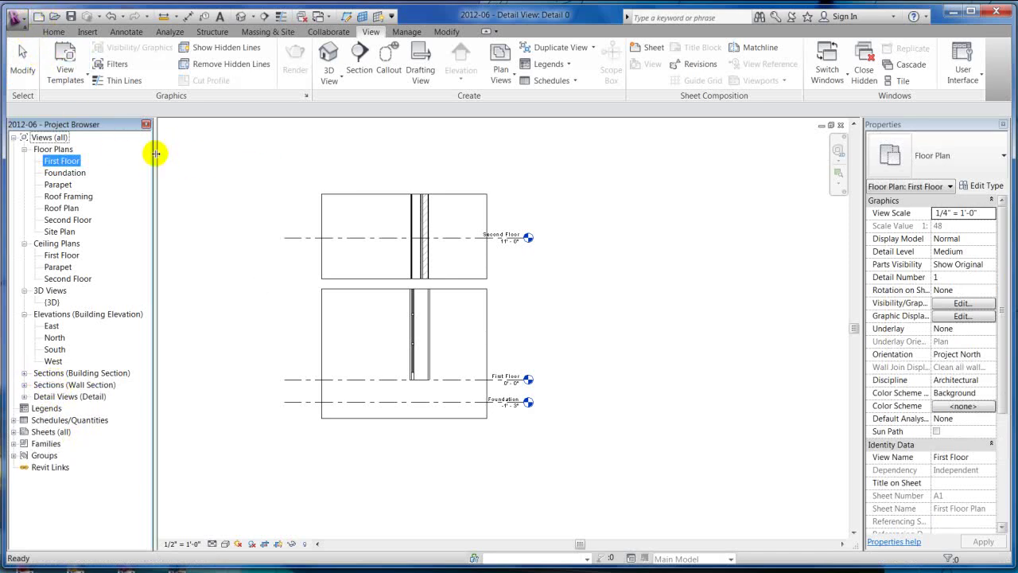
double_click(64, 163)
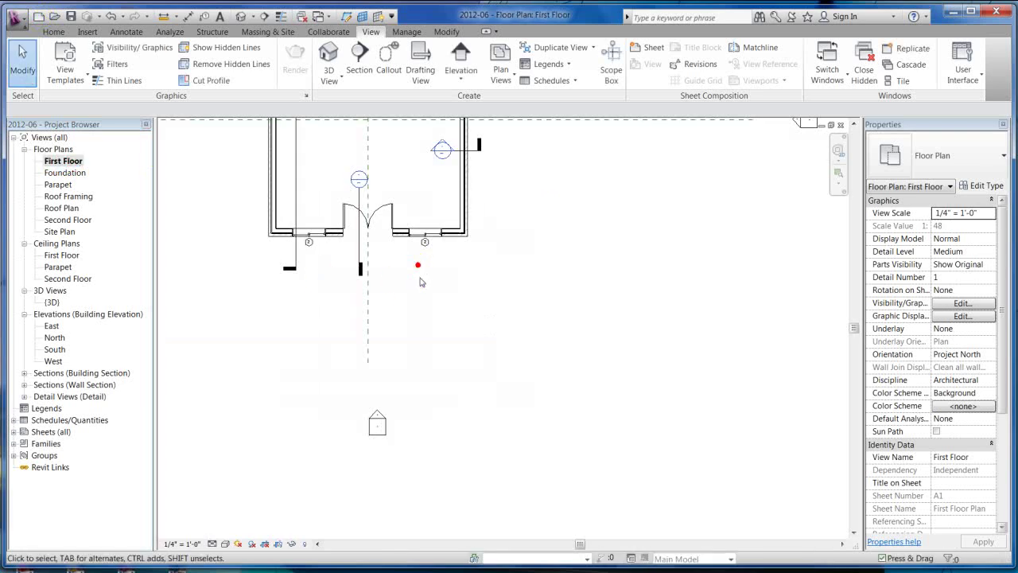
middle_click_drag(416, 265, 532, 436)
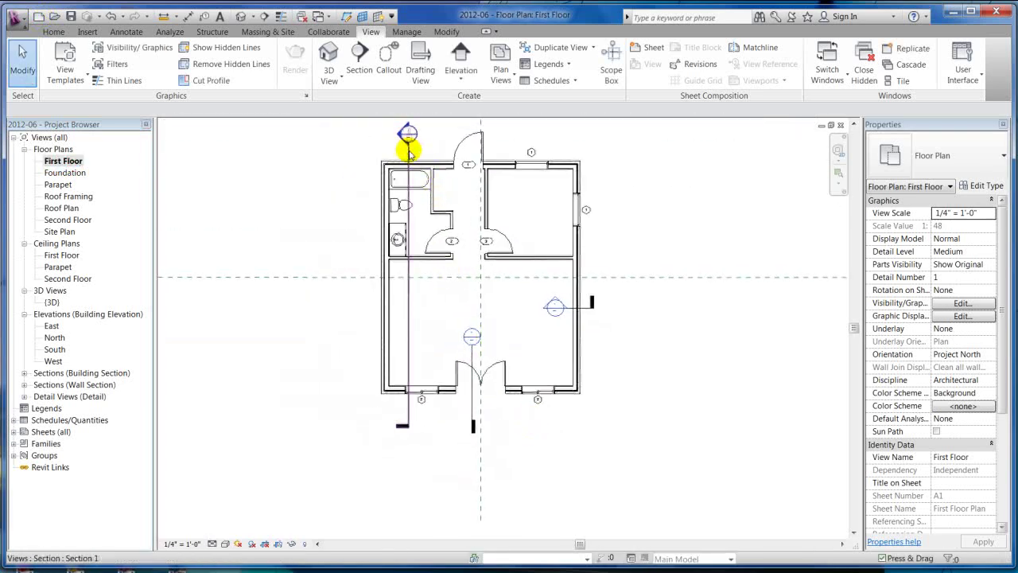
- Delete the building section running through the bathroom in the First Floor plan, together with its view
left_click(409, 156)
key("Delete")
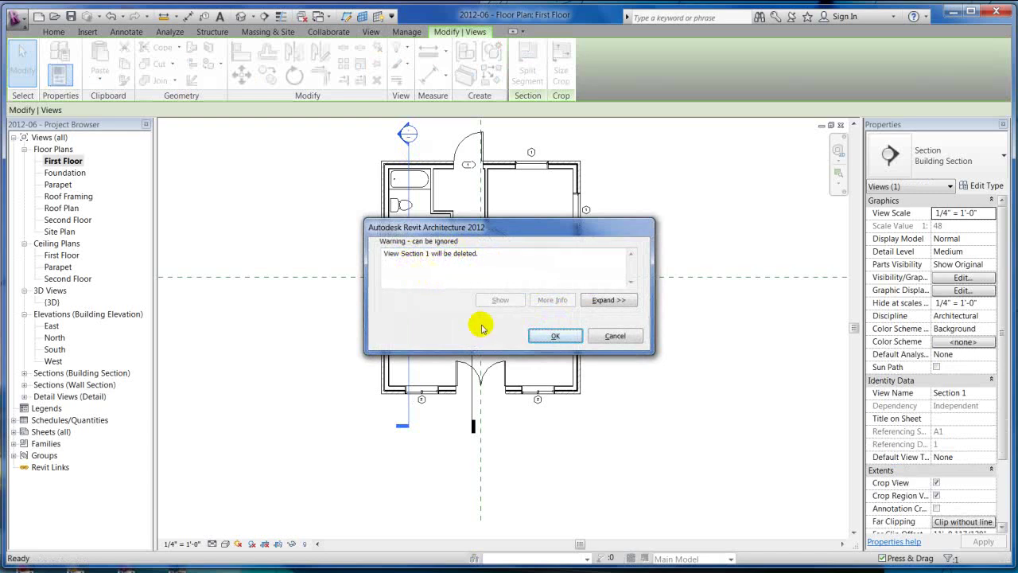
left_click(555, 336)
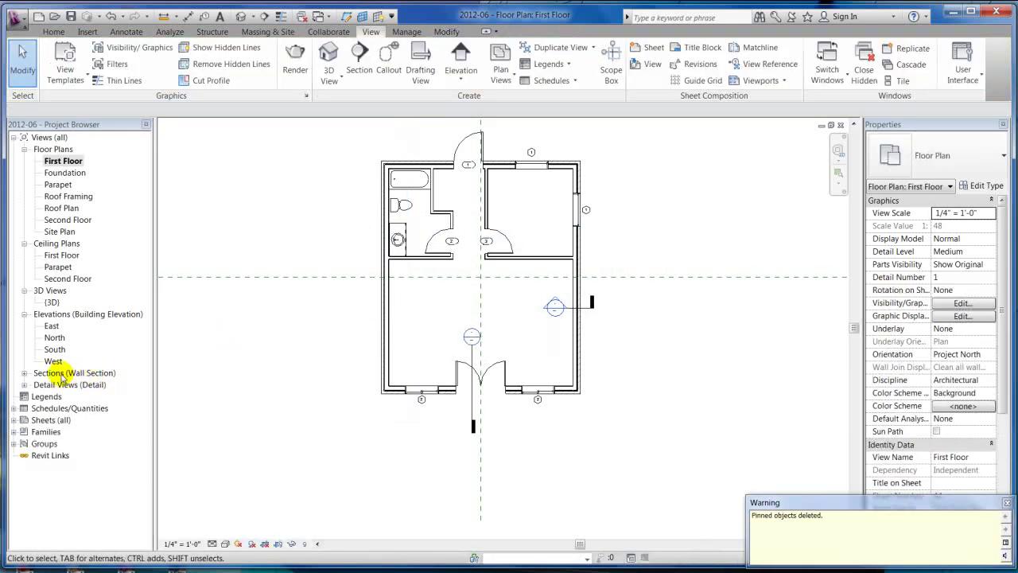
- Delete the detail section through the entrance double doors, together with its view
left_click(473, 357)
left_click(473, 356)
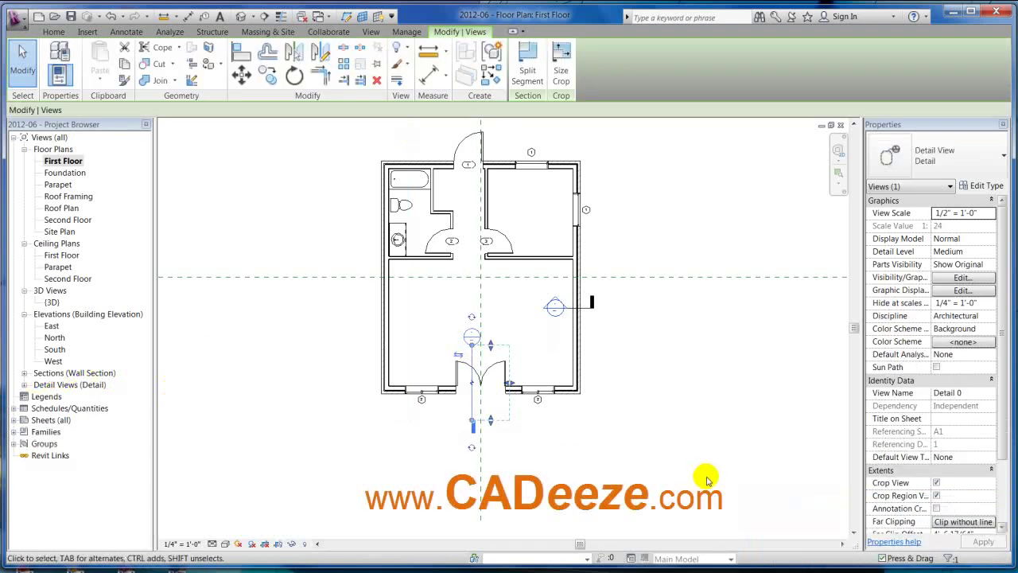
key("Delete")
left_click(552, 336)
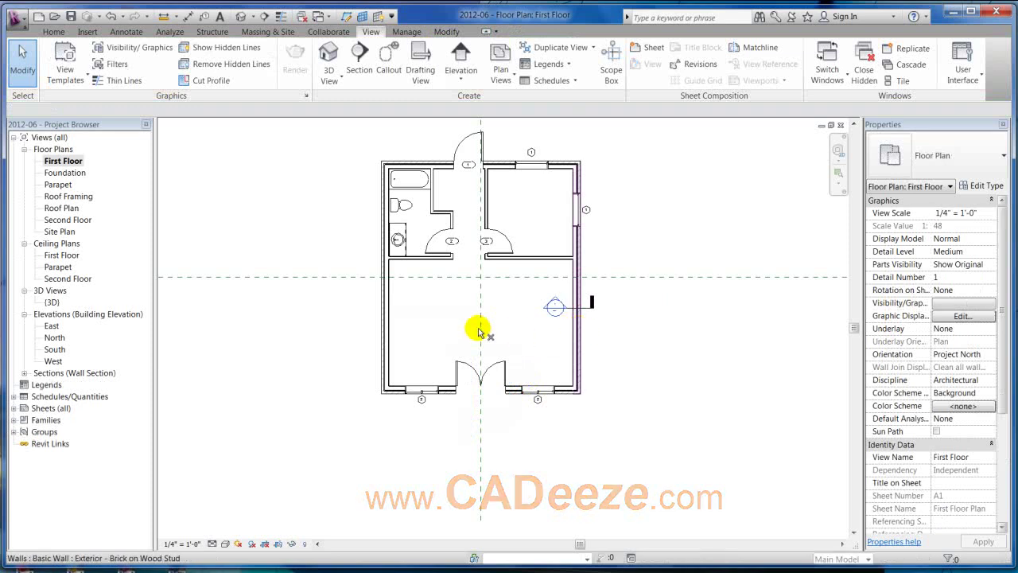
- Delete the wall section through the right exterior wall, together with its view
left_click(561, 307)
left_click(588, 306)
key("Delete")
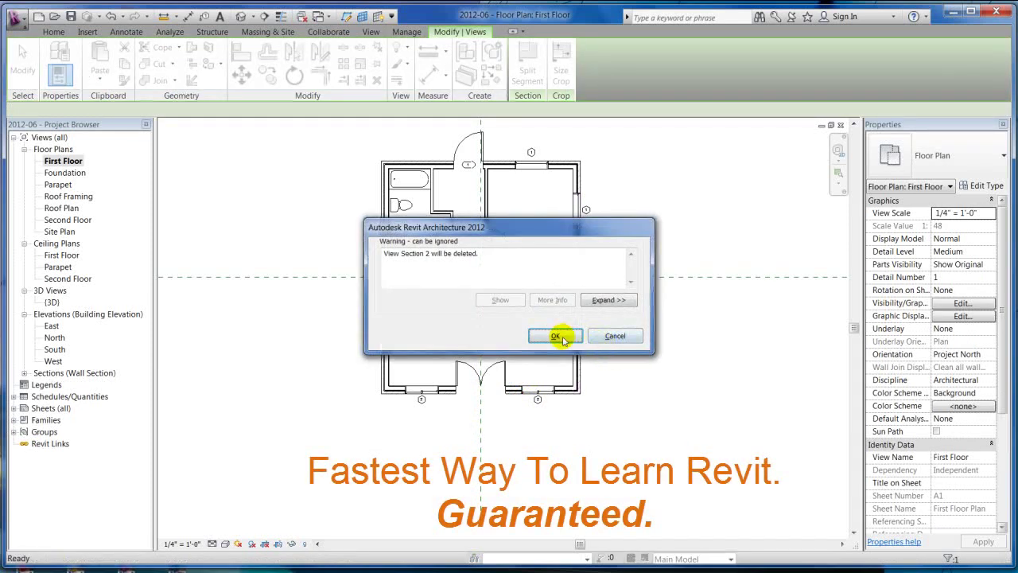
left_click(554, 334)
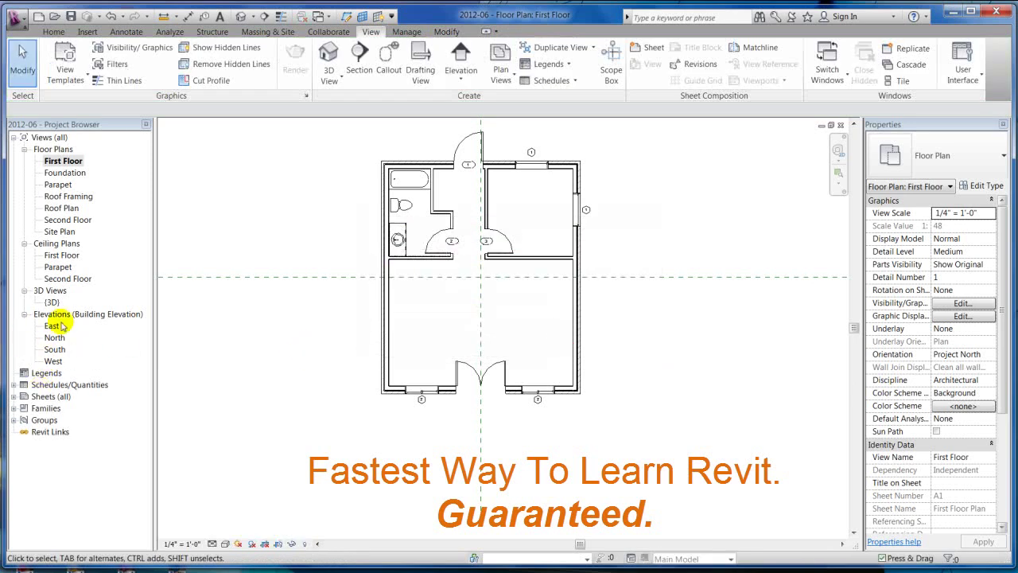
- Draw a short horizontal Detail section through the large room's left exterior wall, ending inside the room, and deselect it
left_click(359, 54)
left_click(356, 321)
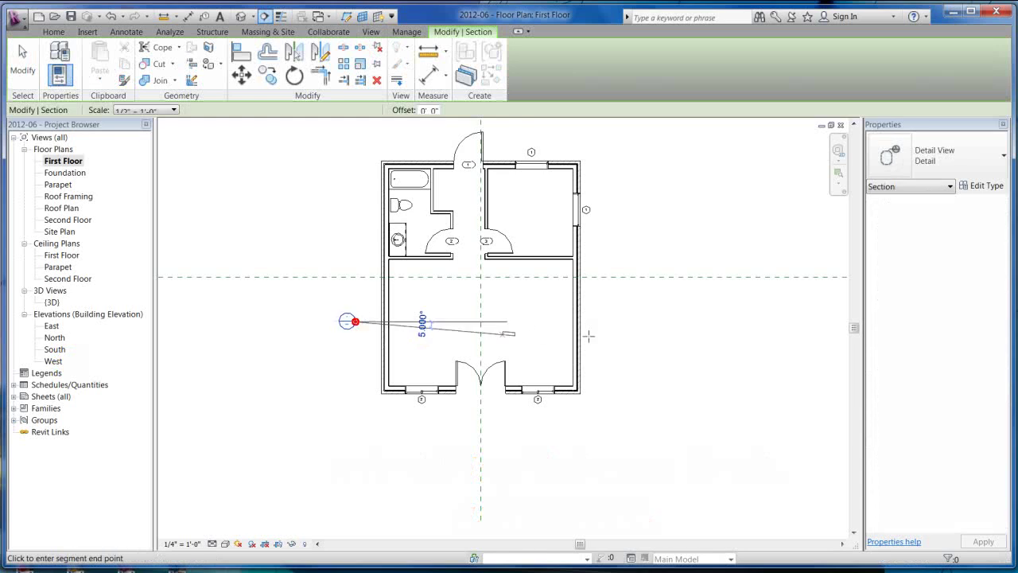
left_click(440, 321)
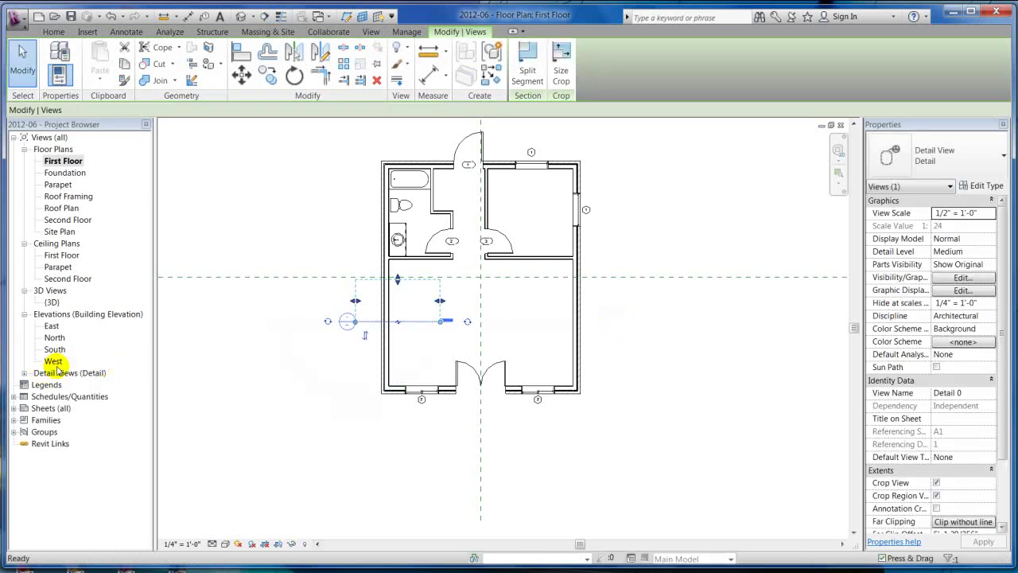
left_click(337, 437)
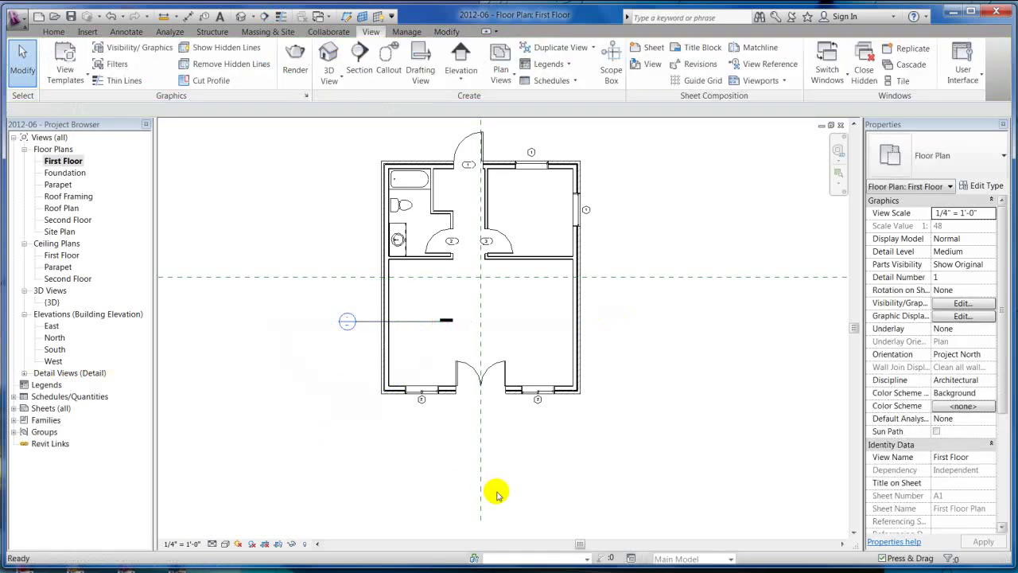